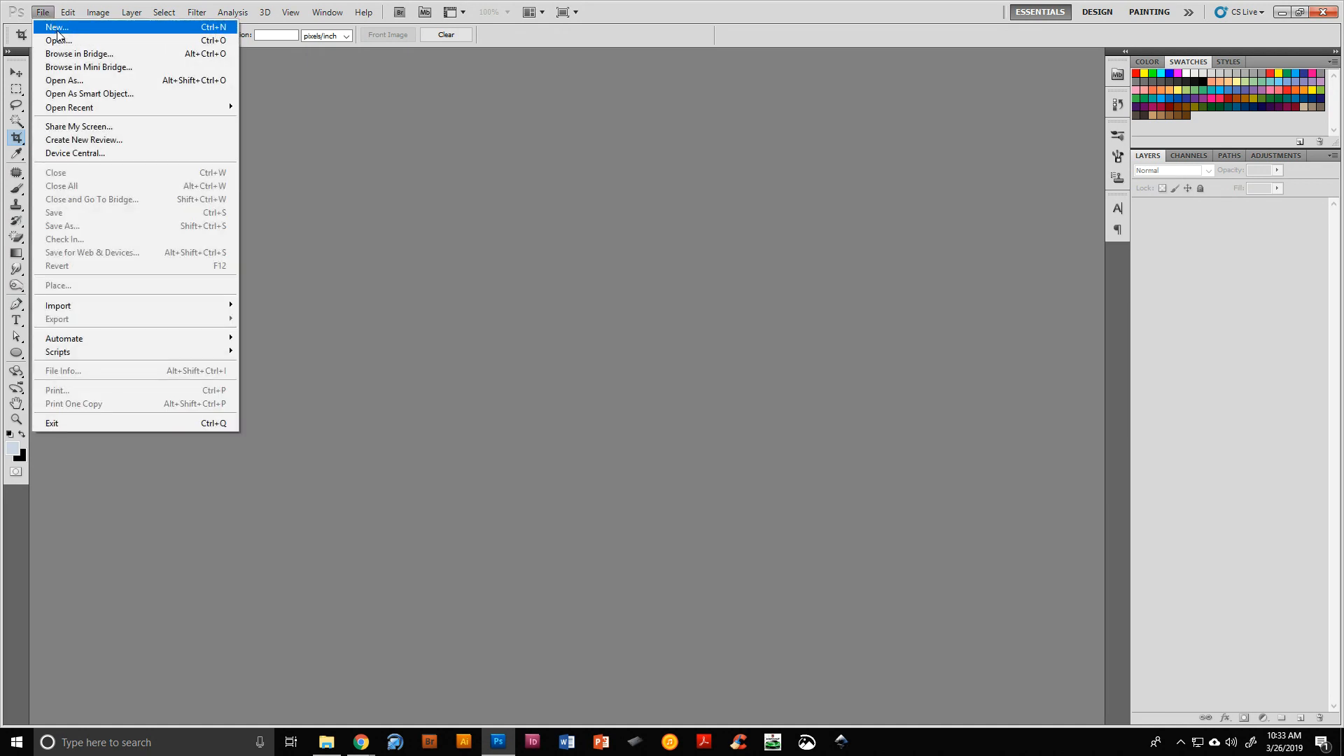
Start a new document sized 11 by 8.5 inches at 300 pixels/inch
{"action": "left_click", "coordinate": [57, 26]}
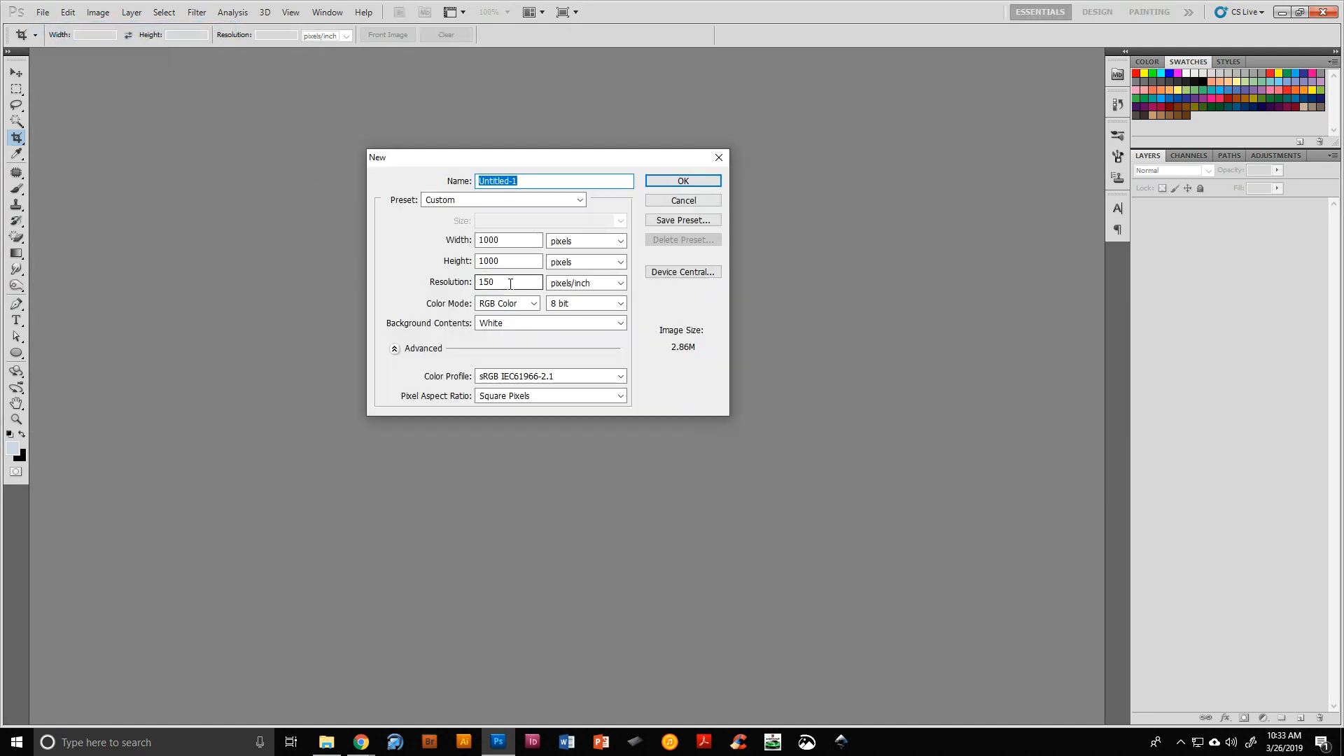
{"action": "left_click", "coordinate": [622, 241]}
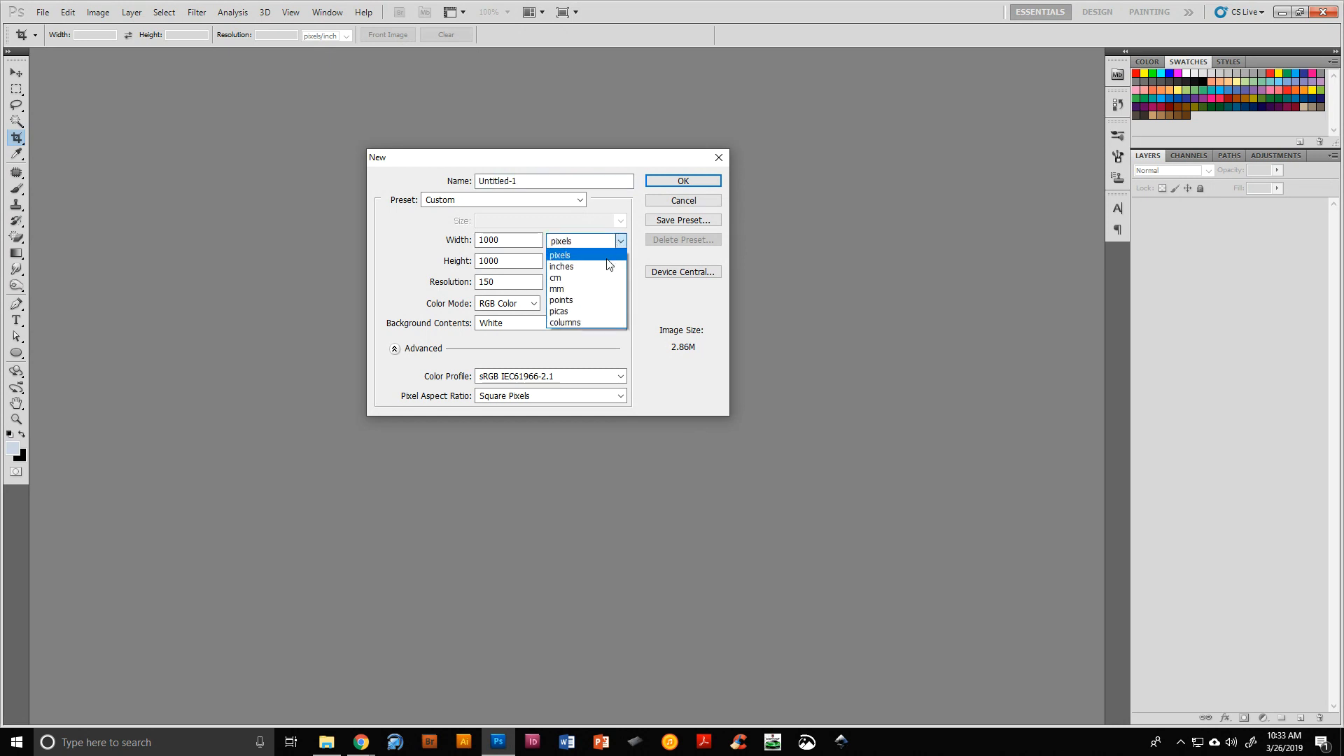
{"action": "left_click", "coordinate": [558, 252]}
{"action": "key", "text": "shift+Tab"}
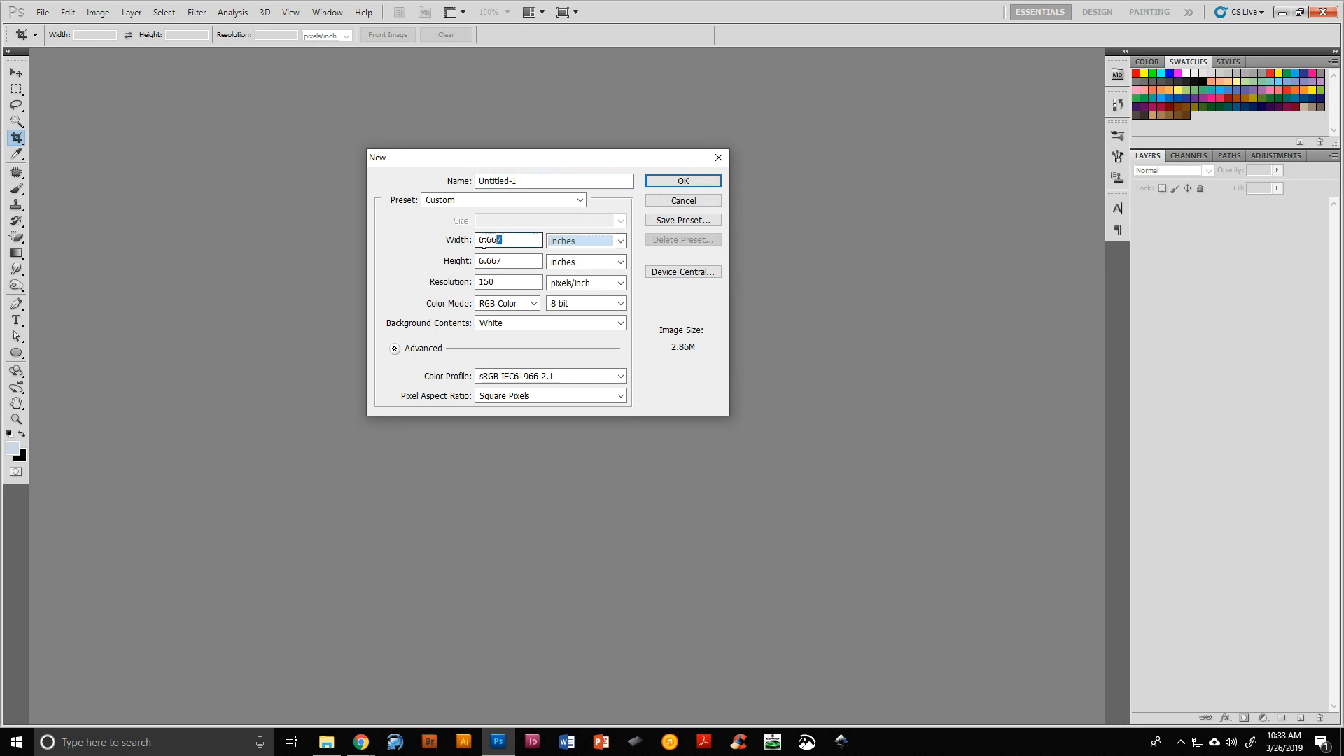
{"action": "type", "text": "11"}
{"action": "key", "text": "Tab"}
{"action": "key", "text": "Tab"}
{"action": "type", "text": "83."}
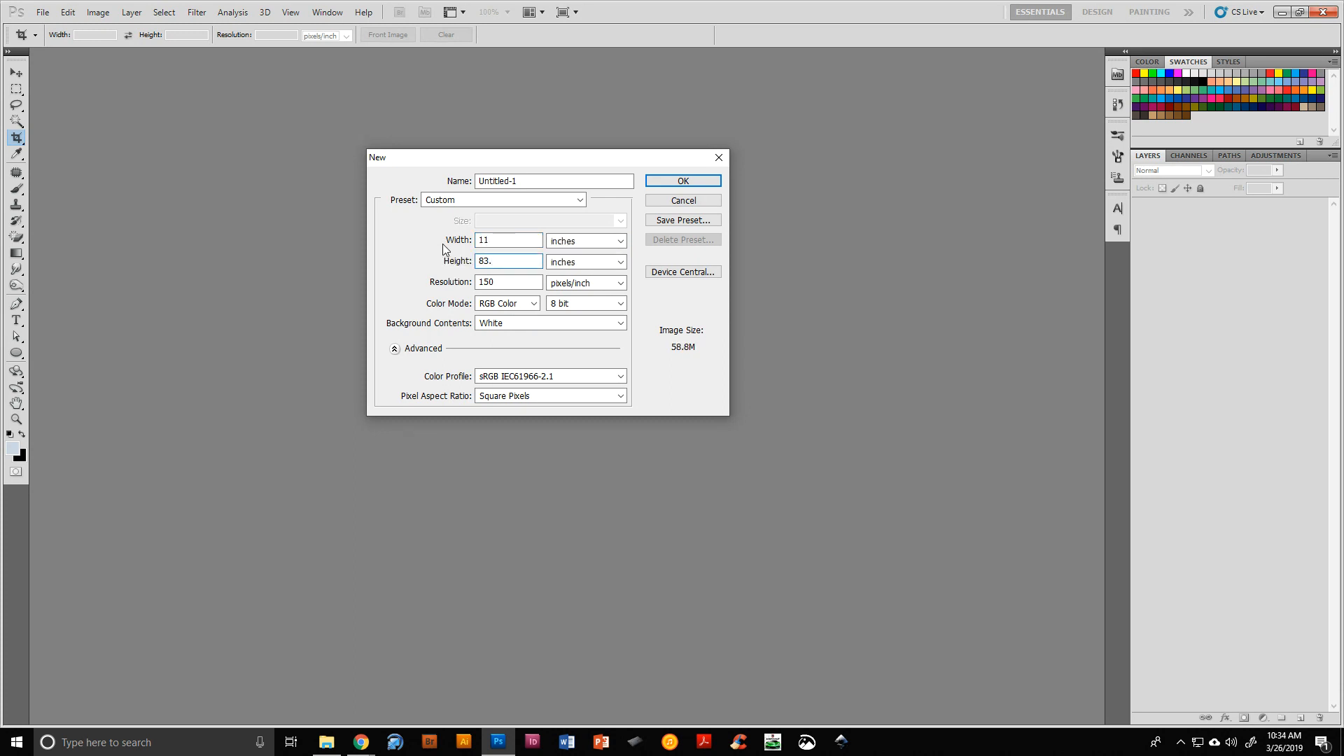
{"action": "key", "text": "BackSpace"}
{"action": "key", "text": "BackSpace"}
{"action": "type", "text": ".5"}
{"action": "key", "text": "Tab"}
{"action": "key", "text": "Tab"}
{"action": "type", "text": "300"}
{"action": "key", "text": "shift+Tab"}
{"action": "key", "text": "shift+Tab"}
{"action": "key", "text": "shift+Tab"}
{"action": "key", "text": "shift+Tab"}
{"action": "key", "text": "shift+Tab"}
{"action": "key", "text": "shift+Tab"}
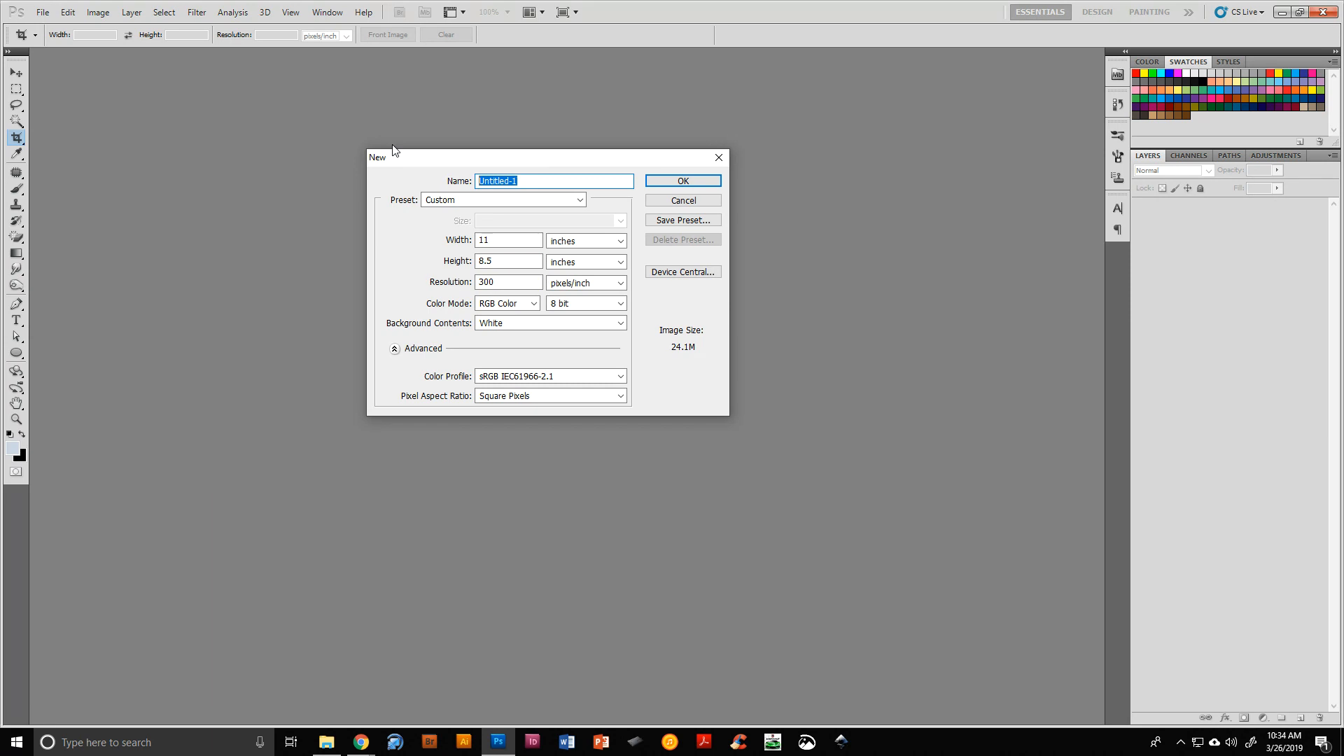
Name the document "last f watering hole" and create it
{"action": "type", "text": "last f watering hole"}
{"action": "key", "text": "Return"}
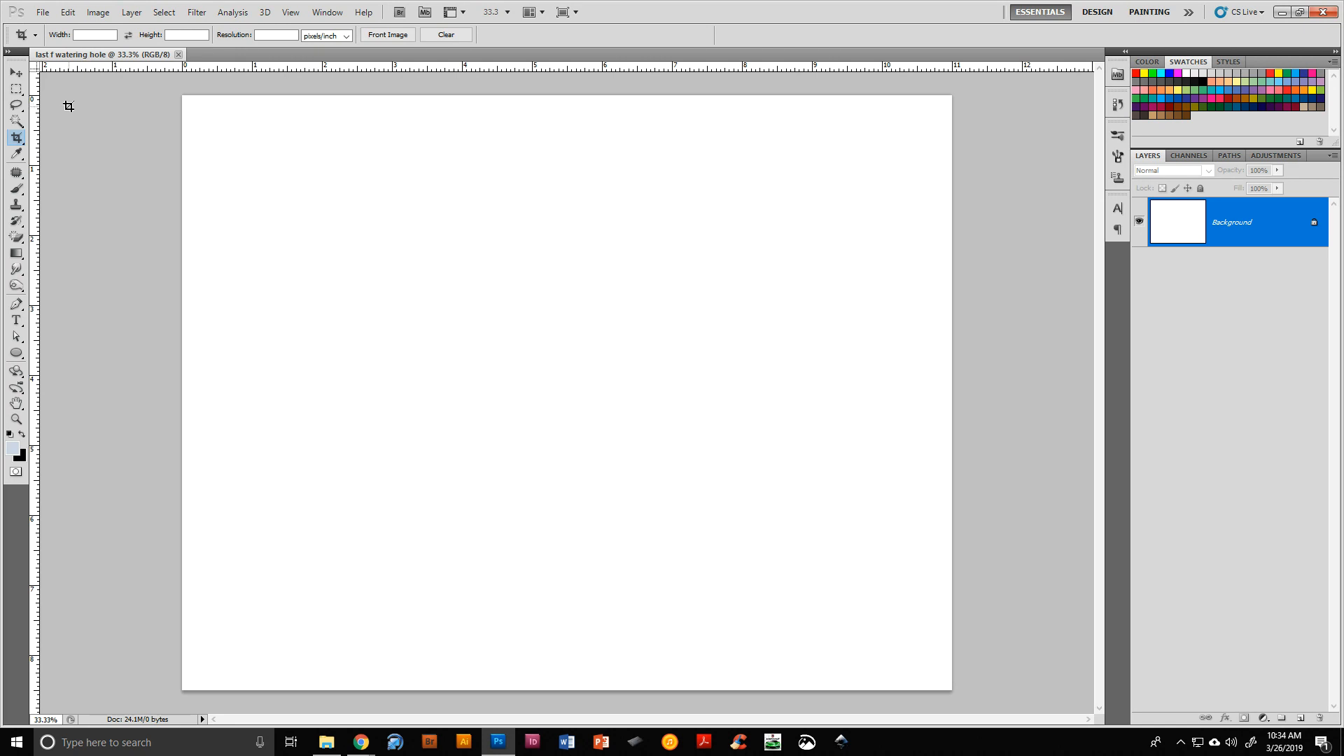
Drag the RHINO photo from the Photos Archive ANIMALS folder into the new document
{"action": "left_click", "coordinate": [16, 74]}
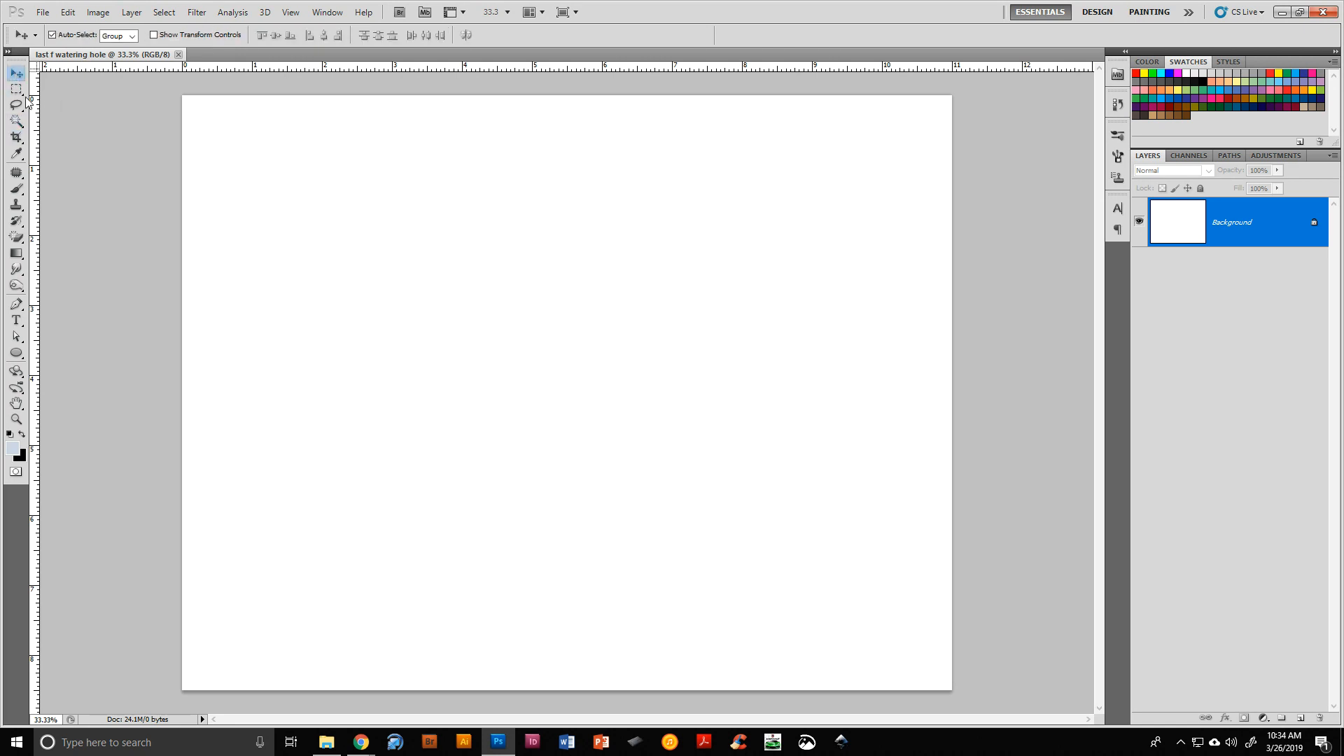
{"action": "left_click_drag", "start_coordinate": [1343, 105], "coordinate": [738, 94]}
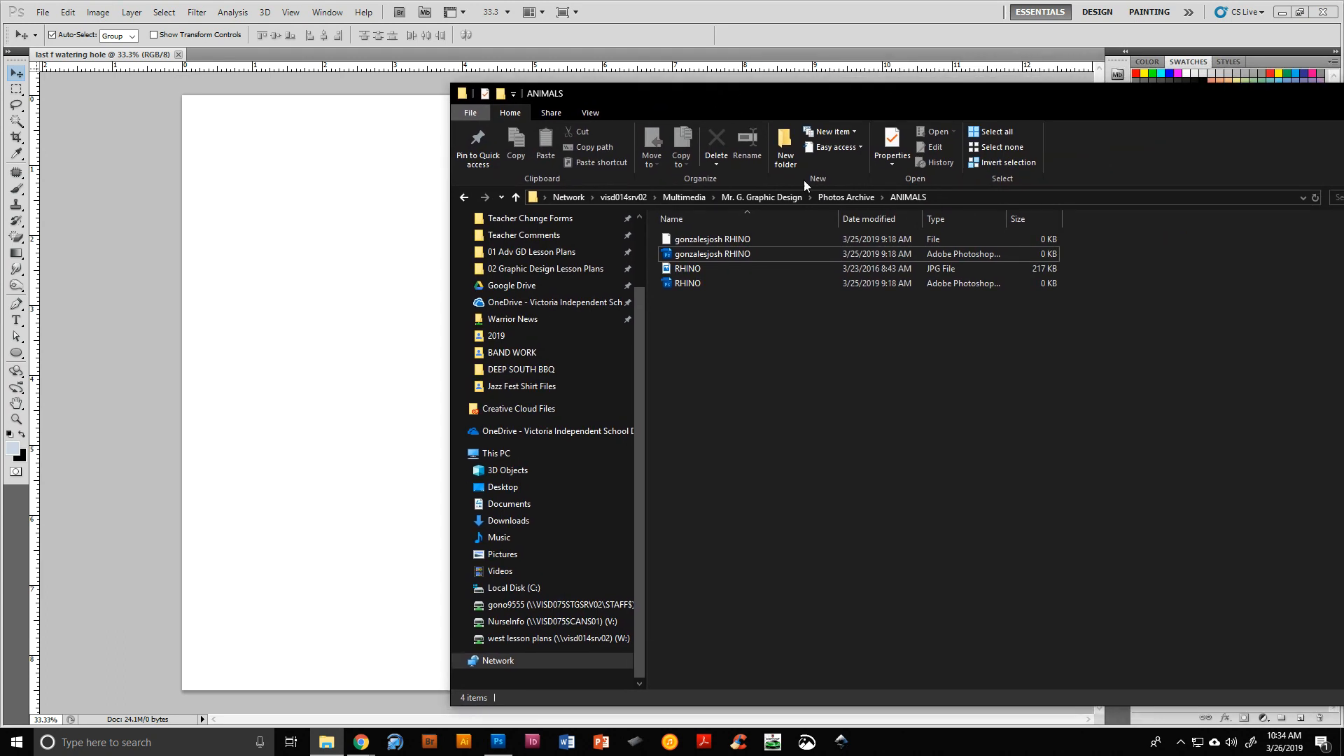
{"action": "left_click", "coordinate": [847, 197]}
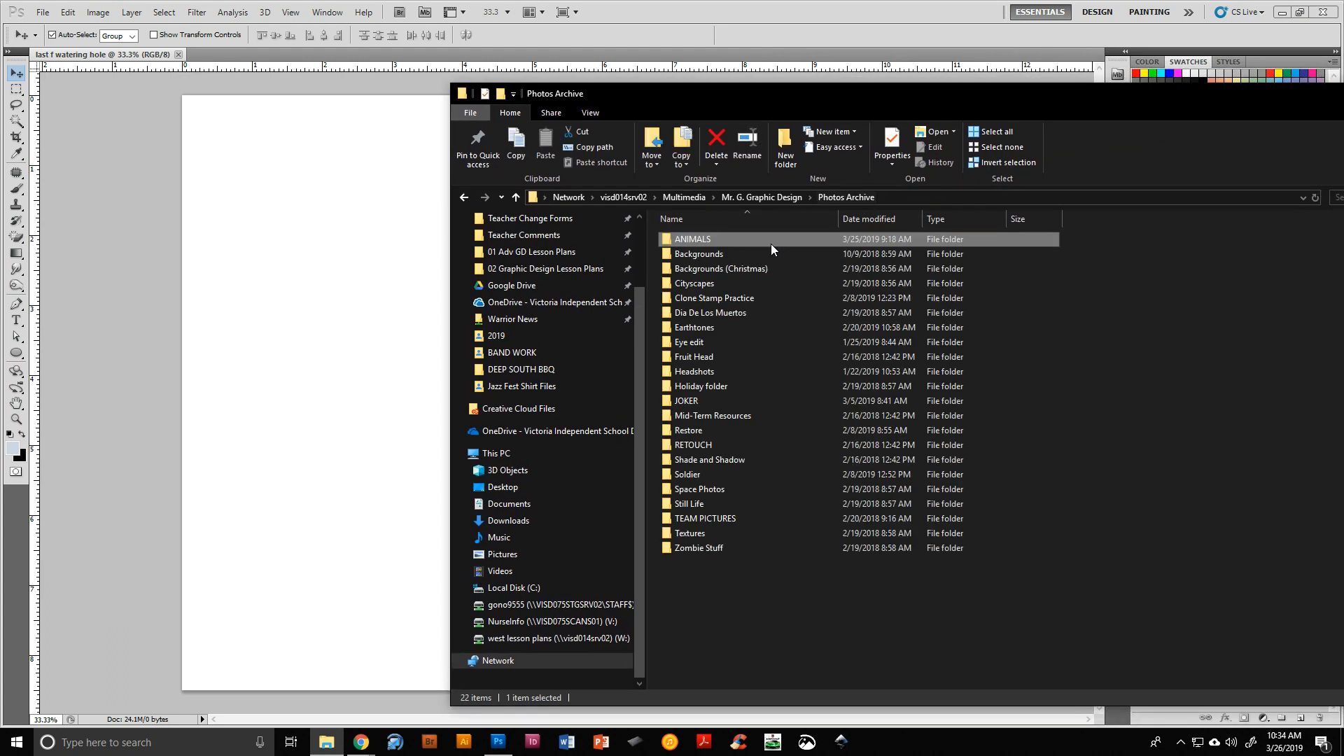
{"action": "double_click", "coordinate": [707, 239]}
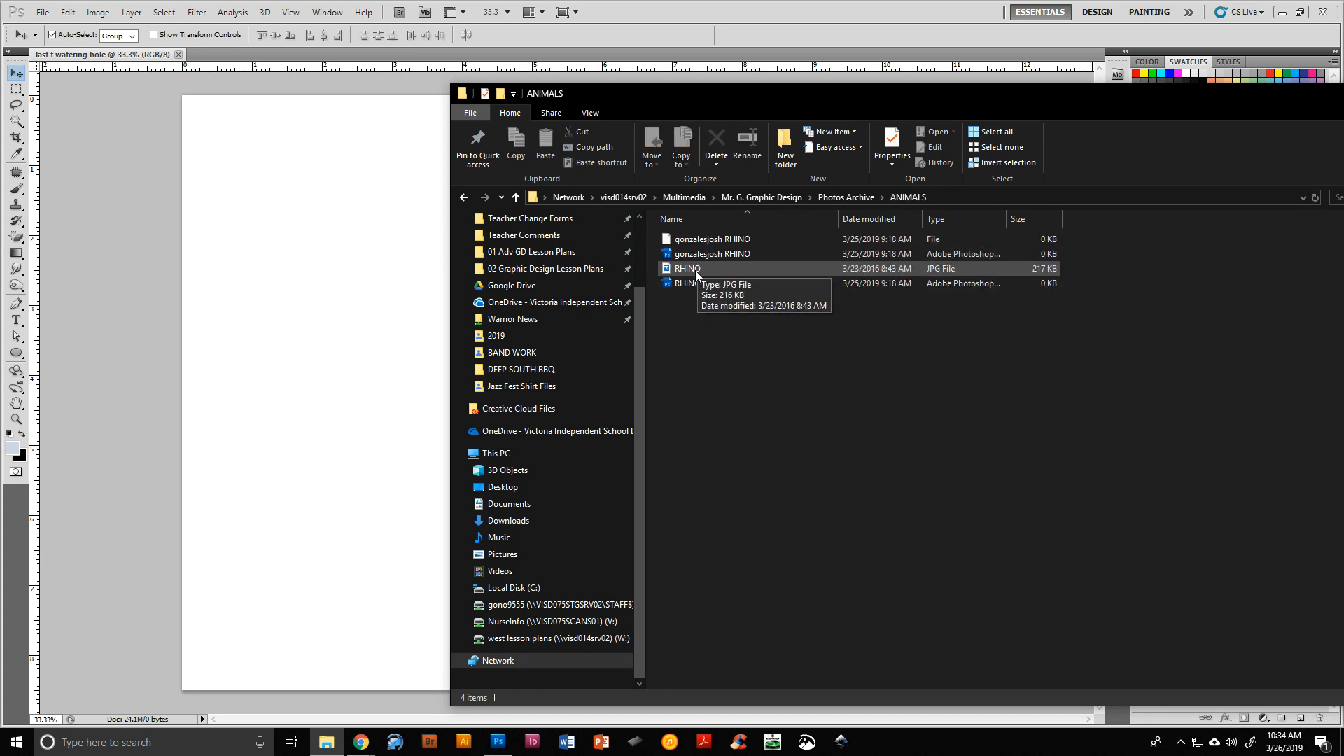
{"action": "left_click", "coordinate": [695, 270]}
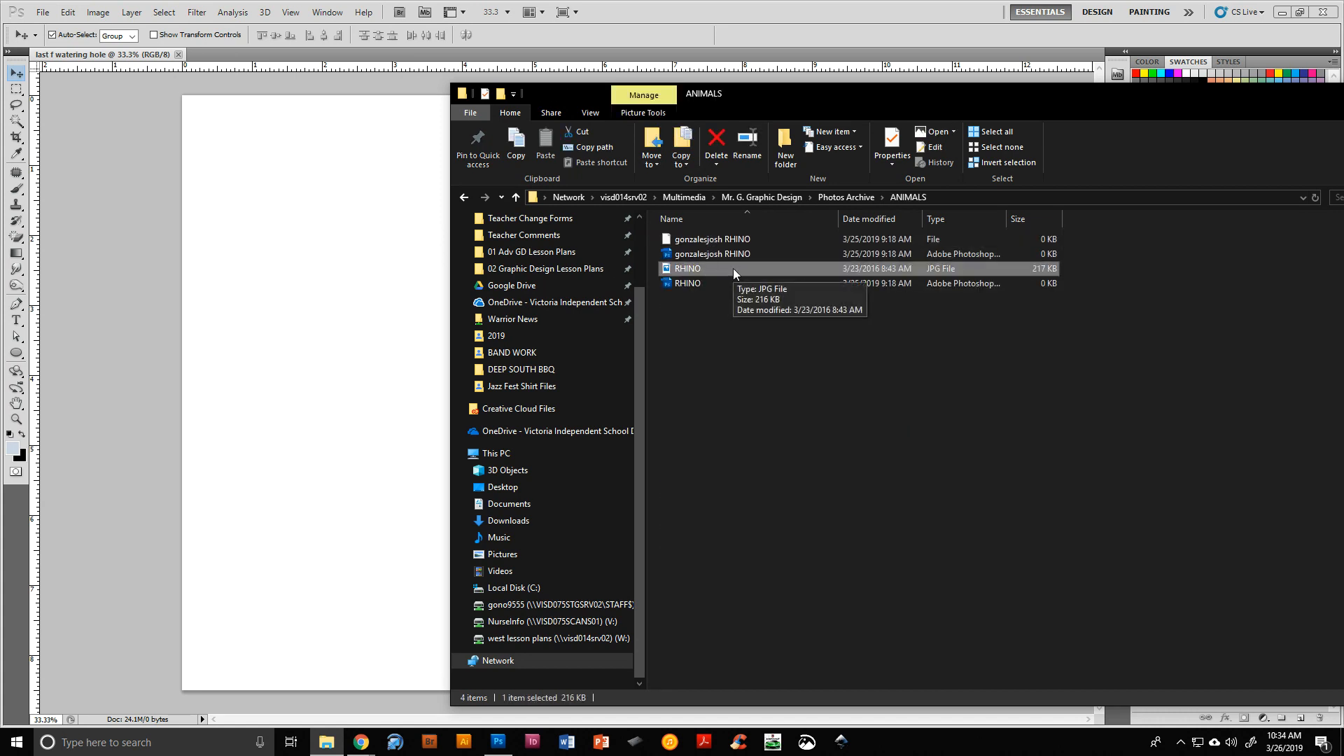
{"action": "left_click", "coordinate": [317, 204]}
{"action": "left_click_drag", "start_coordinate": [317, 204], "coordinate": [589, 516]}
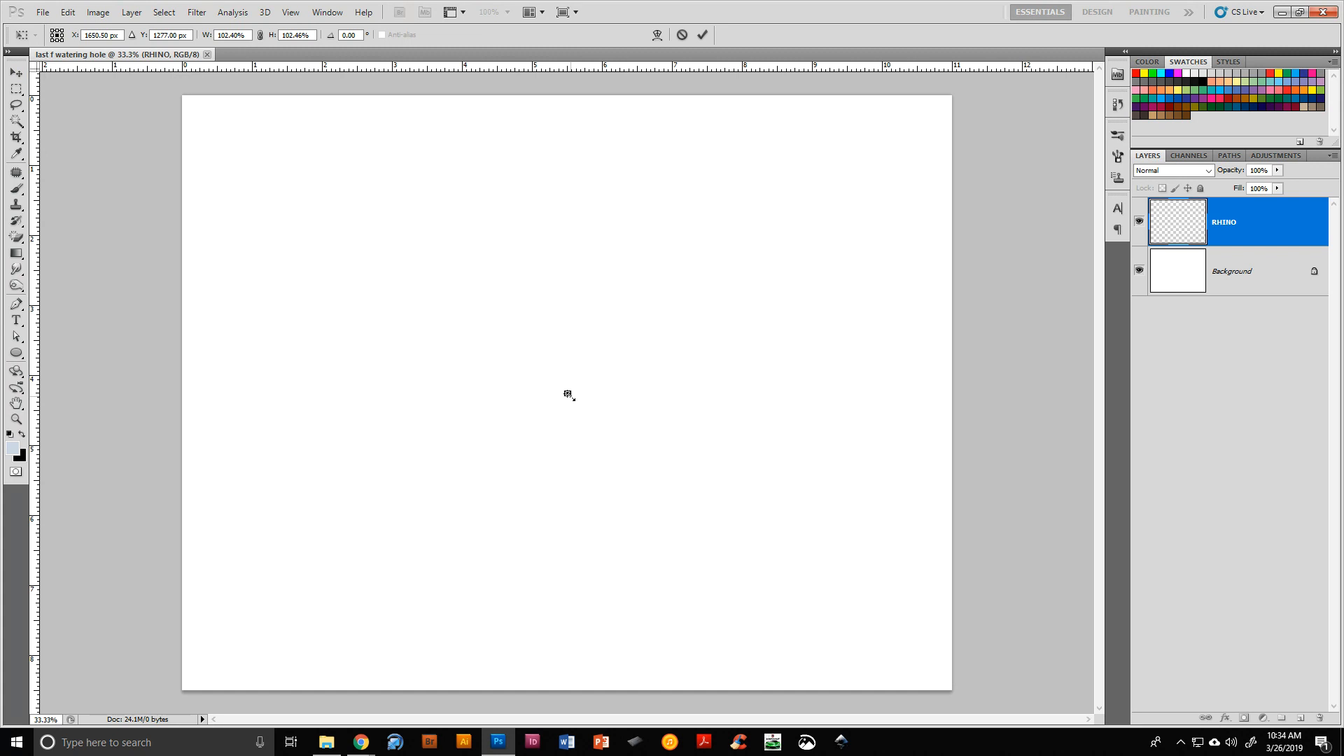
Scale up the placed rhino photo and position it across the middle of the page
{"action": "scroll", "coordinate": [571, 397], "scroll_direction": "up", "scroll_amount": 4}
{"action": "scroll", "coordinate": [565, 392], "scroll_direction": "up", "scroll_amount": 2}
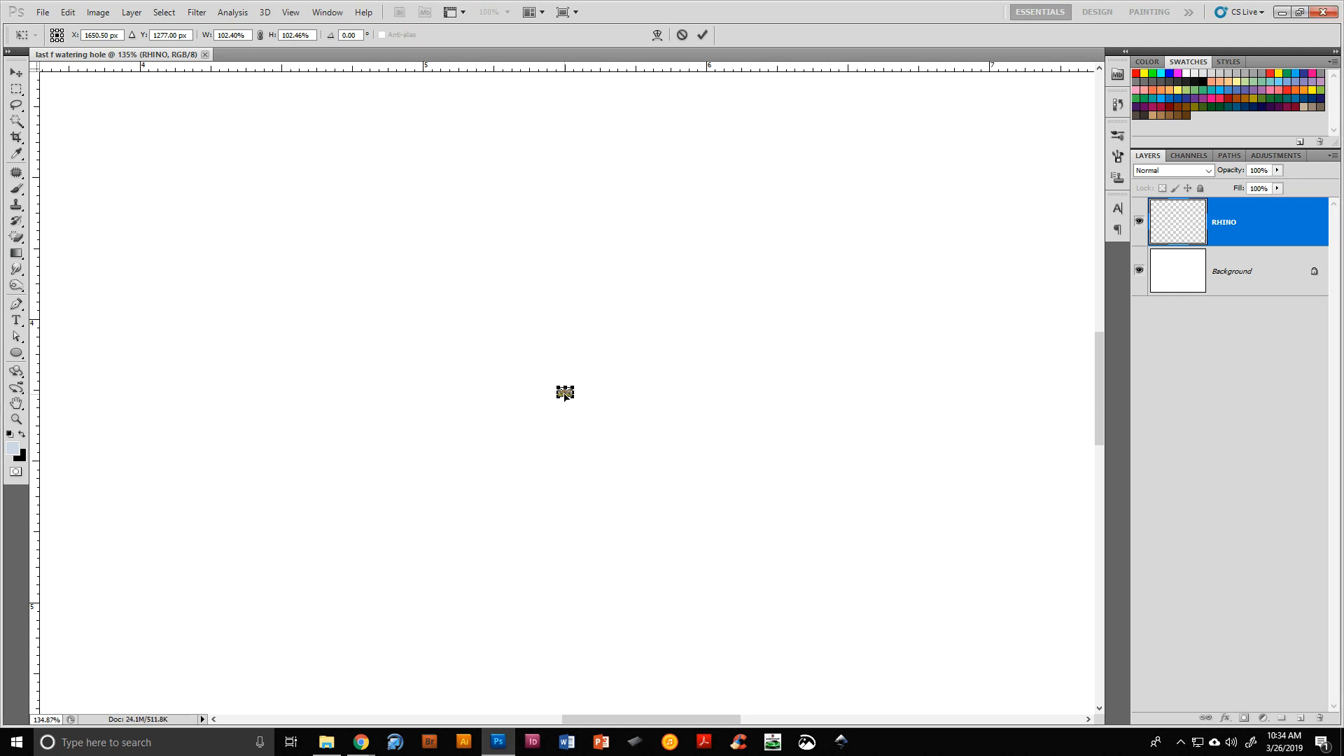
{"action": "left_click_drag", "start_coordinate": [610, 442], "coordinate": [961, 659]}
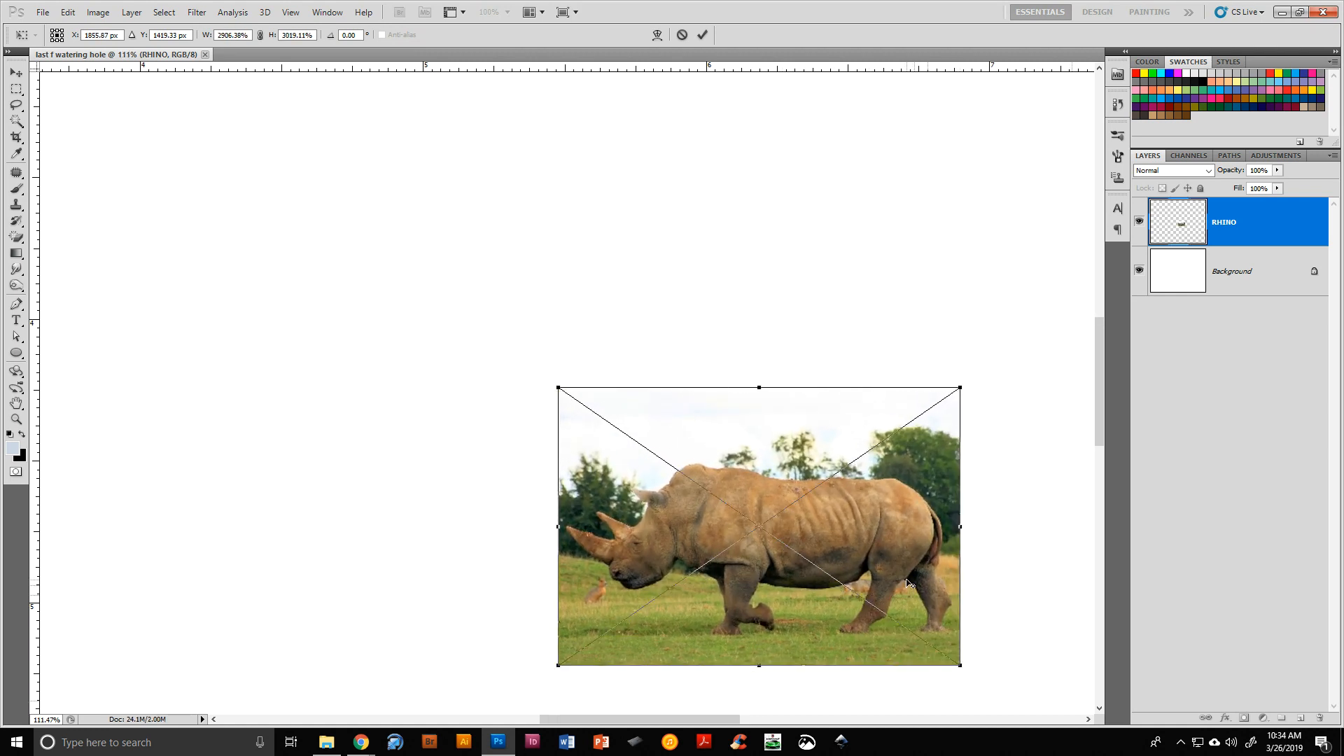
{"action": "scroll", "coordinate": [901, 565], "scroll_direction": "down", "scroll_amount": 5}
{"action": "scroll", "coordinate": [901, 565], "scroll_direction": "down", "scroll_amount": 2}
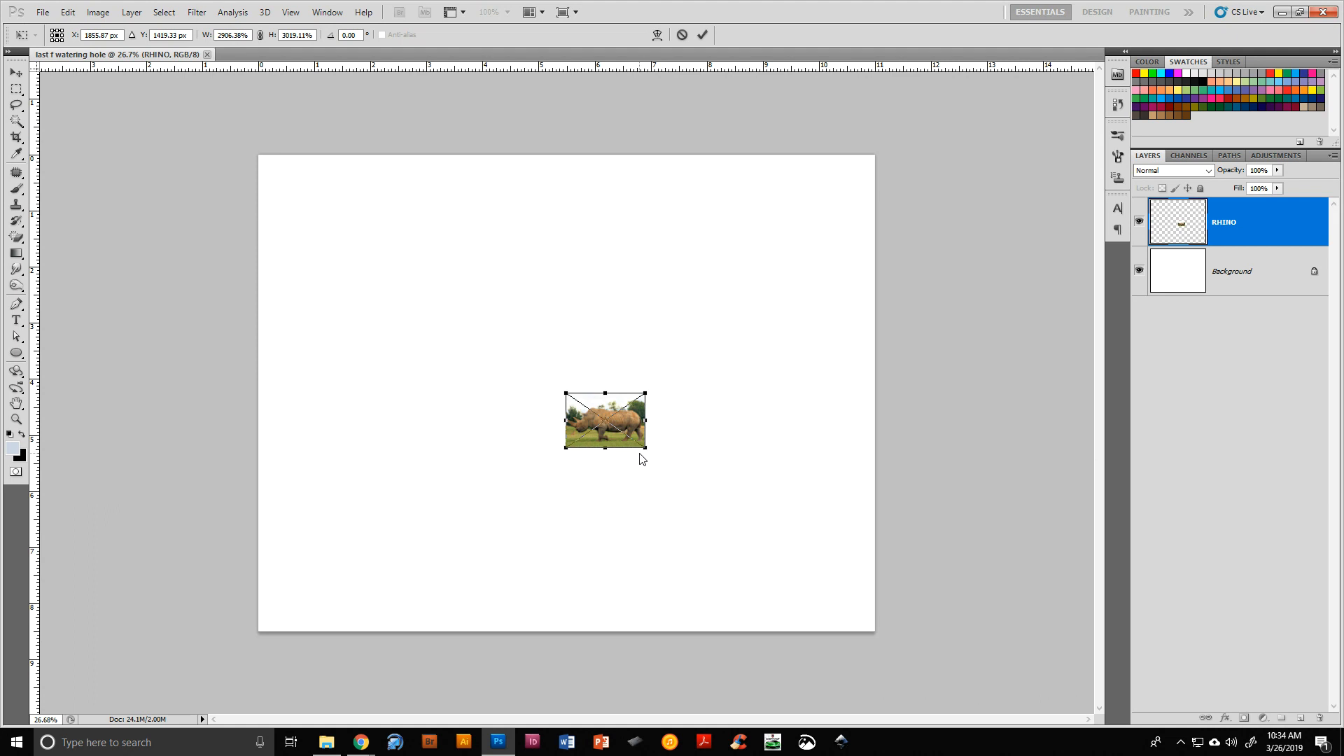
{"action": "left_click_drag", "start_coordinate": [645, 449], "coordinate": [629, 472]}
{"action": "mouse_move", "coordinate": [540, 405]}
{"action": "left_mouse_down"}
{"action": "mouse_move", "coordinate": [720, 533]}
{"action": "mouse_move", "coordinate": [617, 426]}
{"action": "mouse_move", "coordinate": [549, 381]}
{"action": "left_mouse_up"}
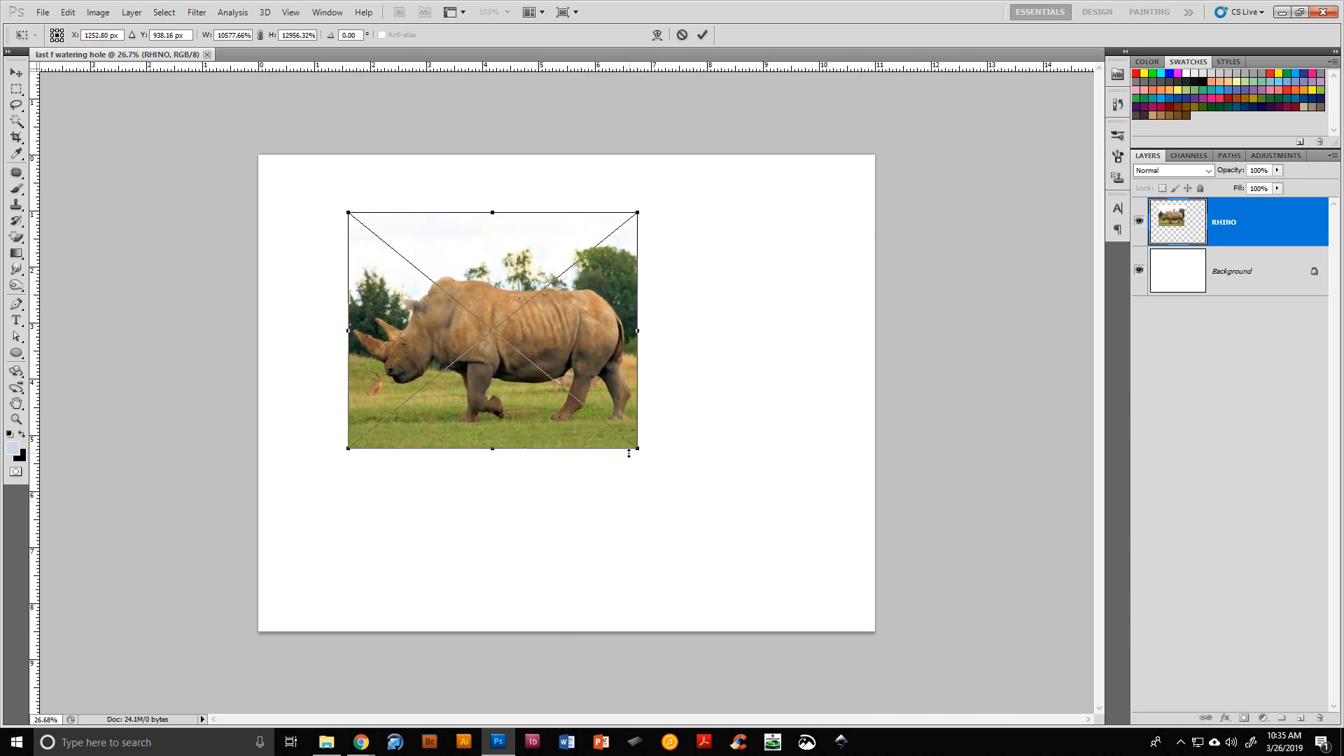
{"action": "left_click_drag", "start_coordinate": [638, 449], "coordinate": [722, 518]}
{"action": "left_click_drag", "start_coordinate": [471, 336], "coordinate": [544, 433]}
{"action": "left_click_drag", "start_coordinate": [559, 583], "coordinate": [553, 532]}
{"action": "left_click_drag", "start_coordinate": [557, 477], "coordinate": [571, 506]}
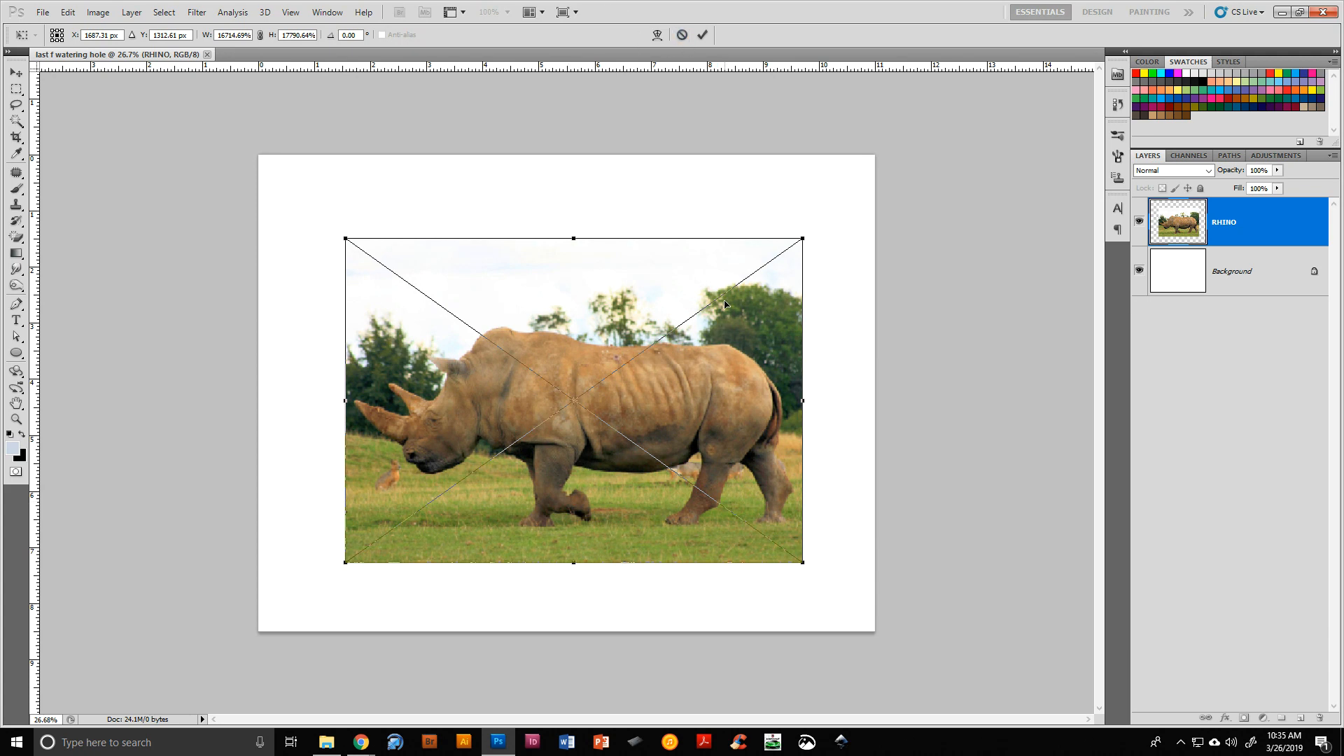
Flip the rhino photo horizontally and commit the placement
{"action": "right_click", "coordinate": [729, 424]}
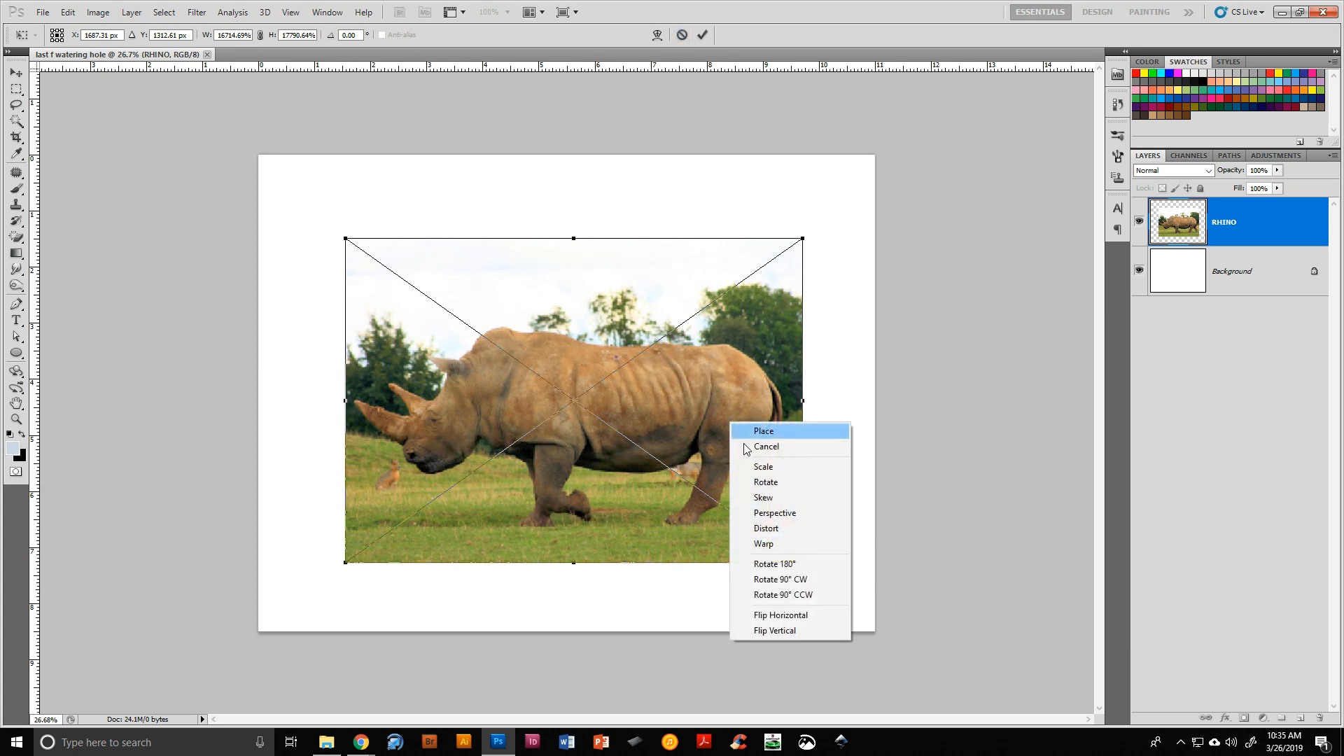
{"action": "left_click", "coordinate": [791, 622]}
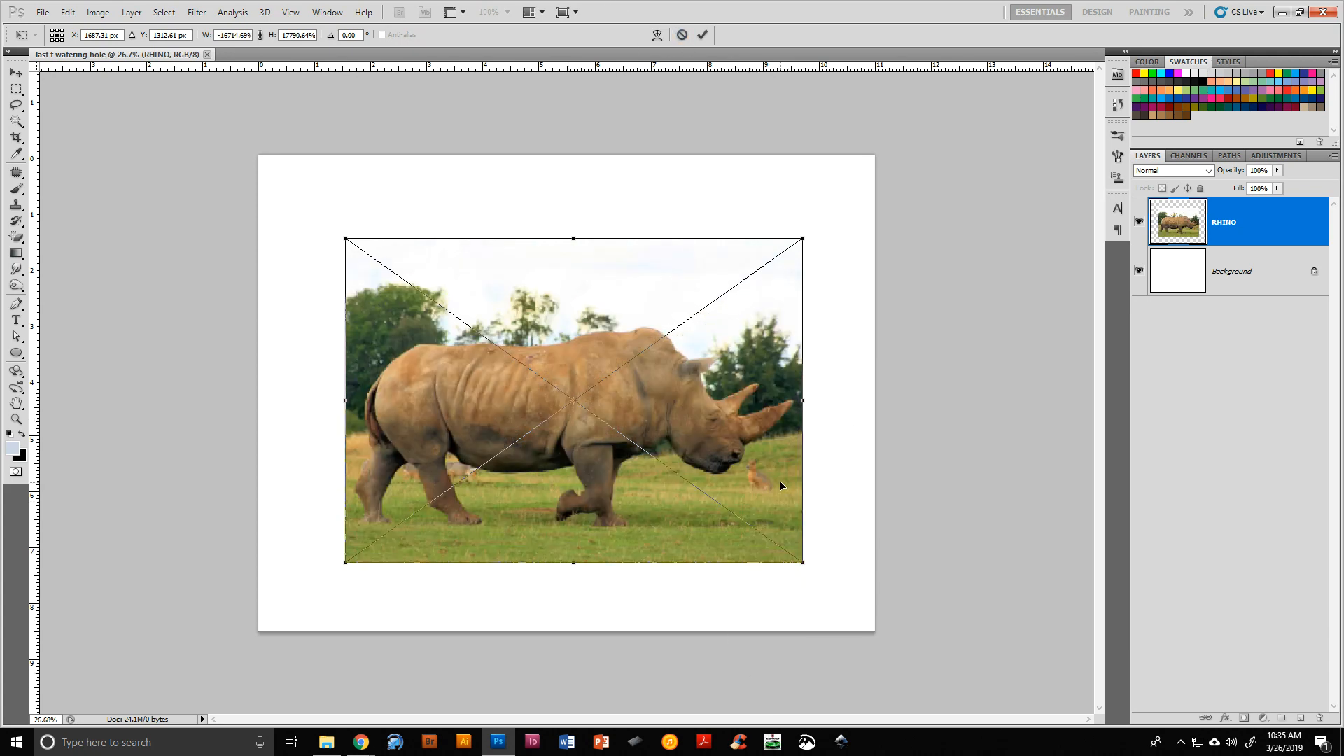
{"action": "key", "text": "Return"}
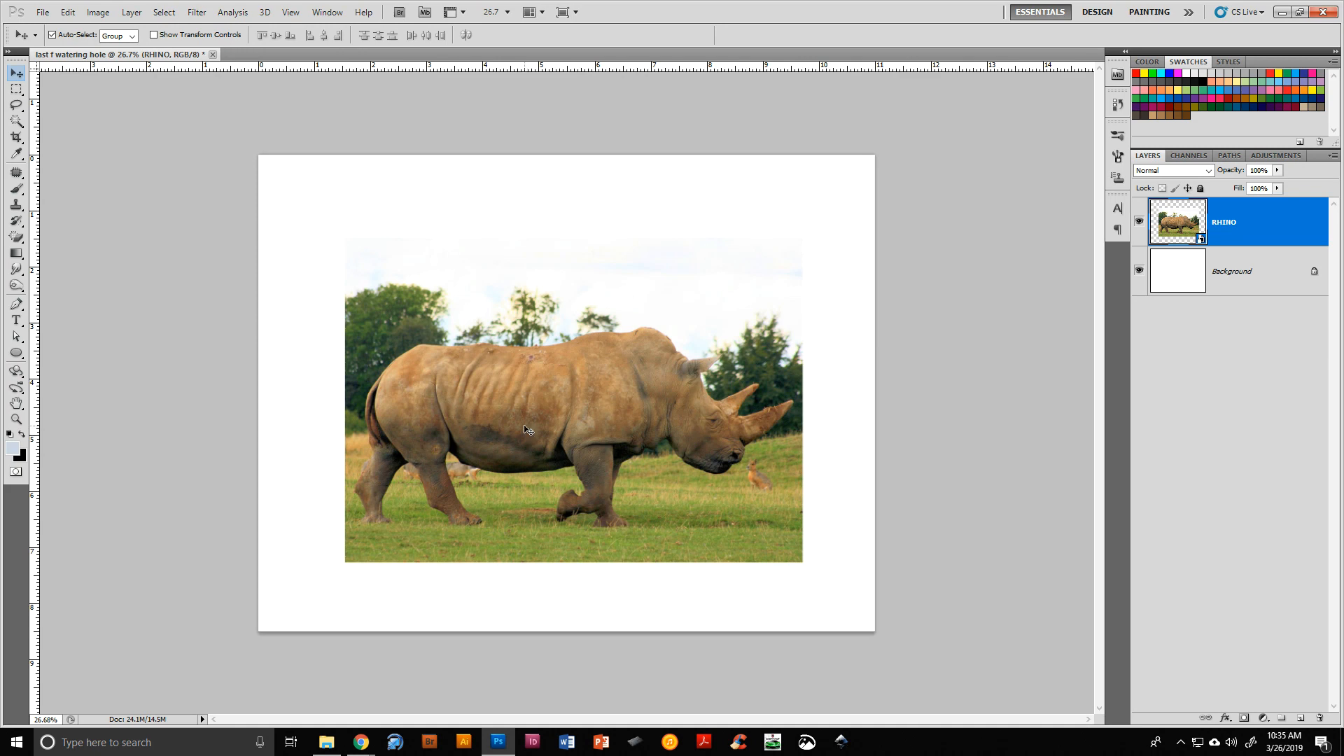
Start a text layer on the photo and set the font to Showcard Gothic
{"action": "left_click", "coordinate": [14, 322]}
{"action": "left_click", "coordinate": [391, 422]}
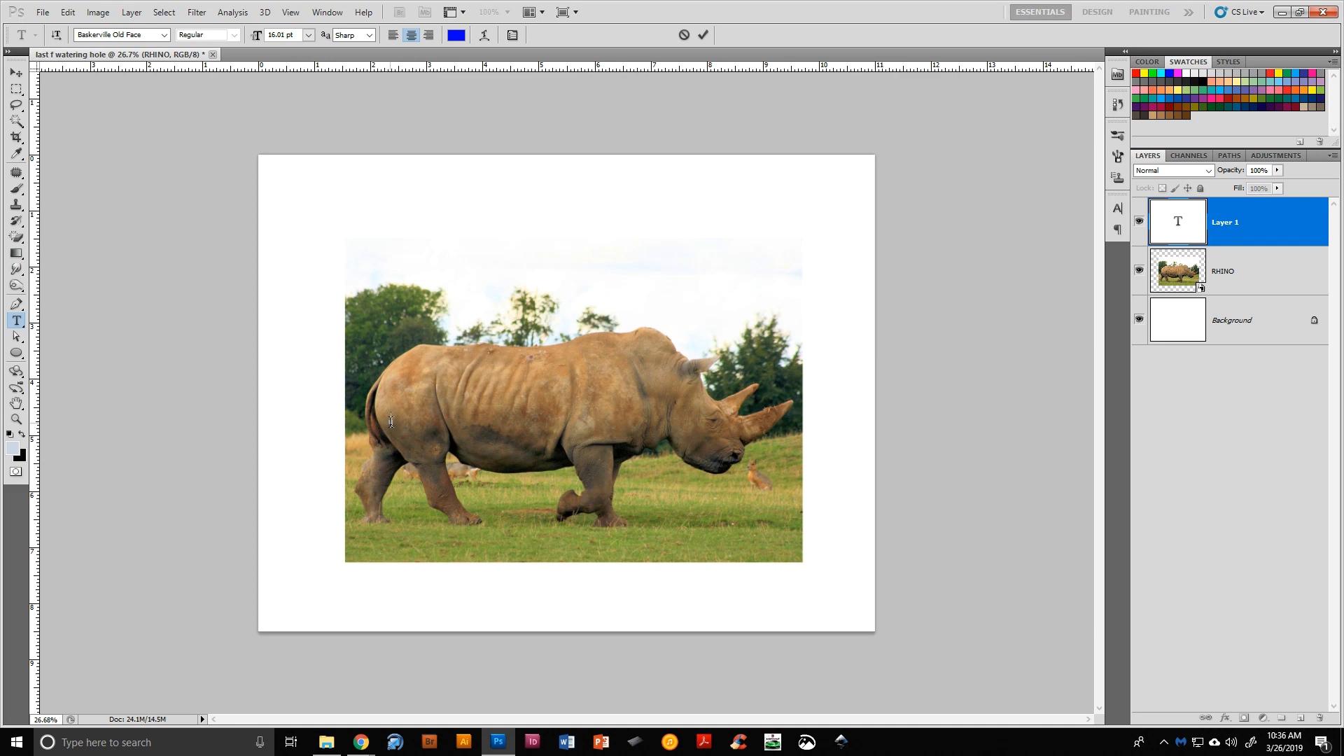
{"action": "left_click", "coordinate": [164, 34]}
{"action": "scroll", "coordinate": [180, 315], "scroll_direction": "down", "scroll_amount": 6}
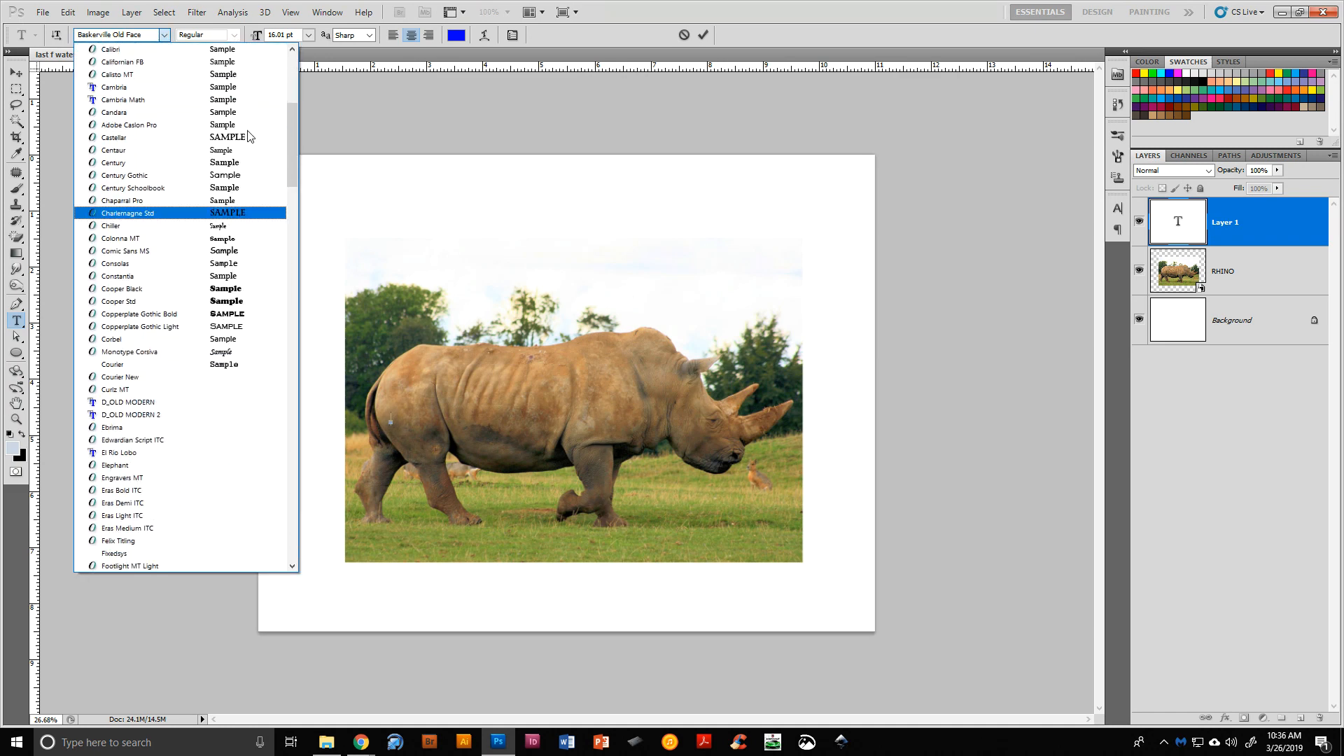
{"action": "left_click_drag", "start_coordinate": [291, 144], "coordinate": [306, 417]}
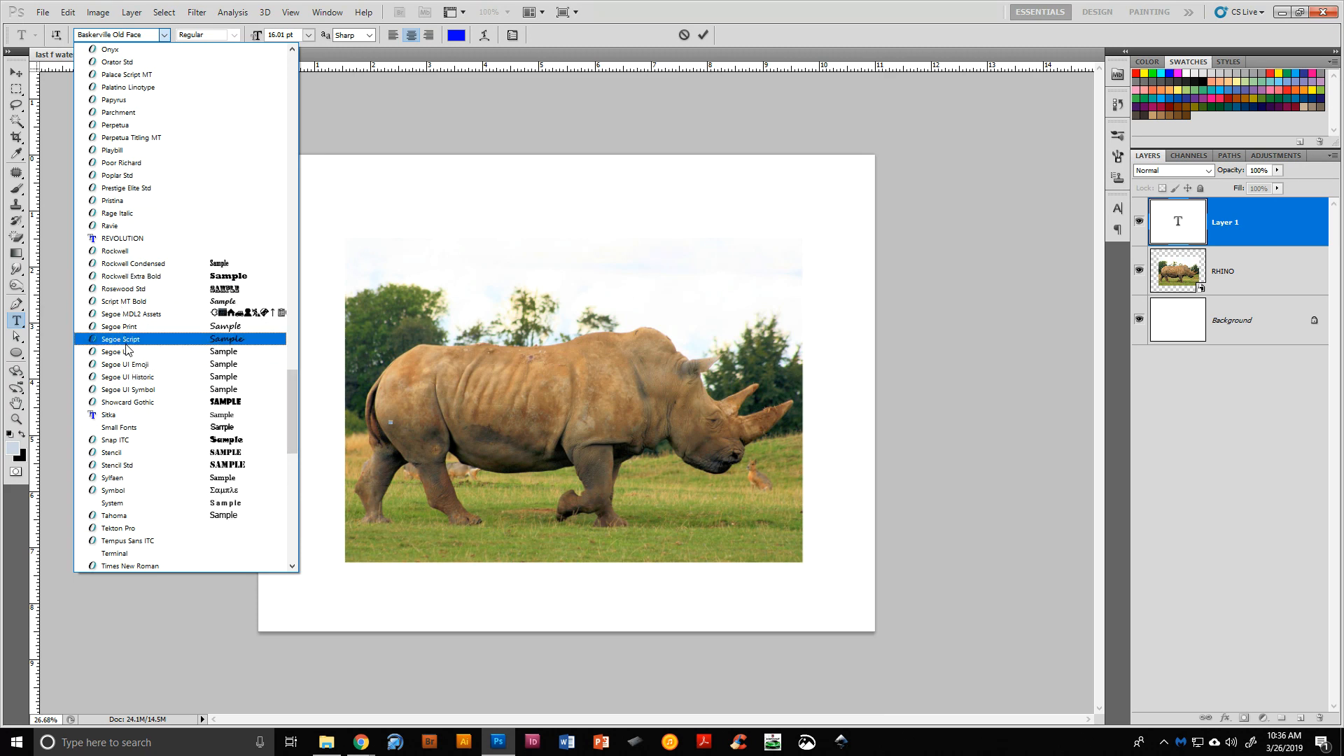
{"action": "left_click", "coordinate": [146, 403]}
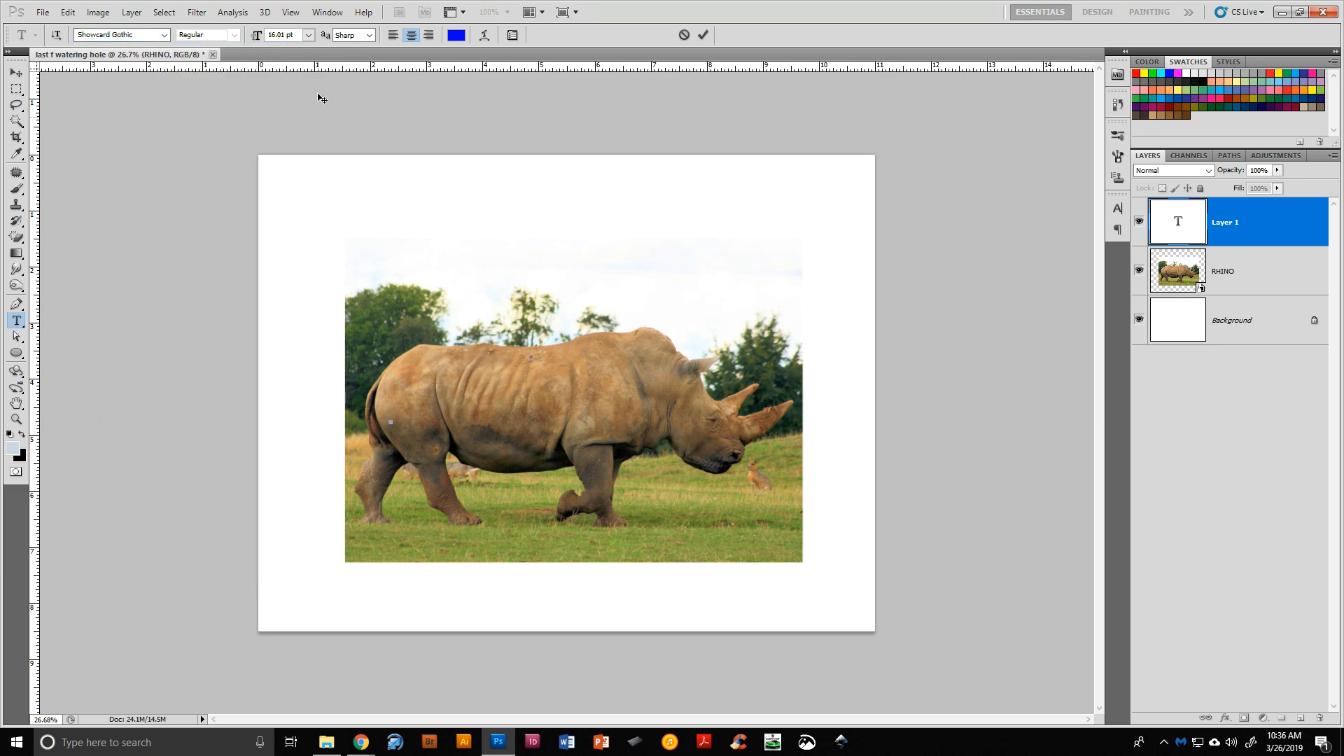
Set the font size to about 133 pt, type the letter R, and commit the text
{"action": "left_click_drag", "start_coordinate": [257, 42], "coordinate": [326, 46]}
{"action": "left_click_drag", "start_coordinate": [259, 36], "coordinate": [270, 38]}
{"action": "type", "text": "R"}
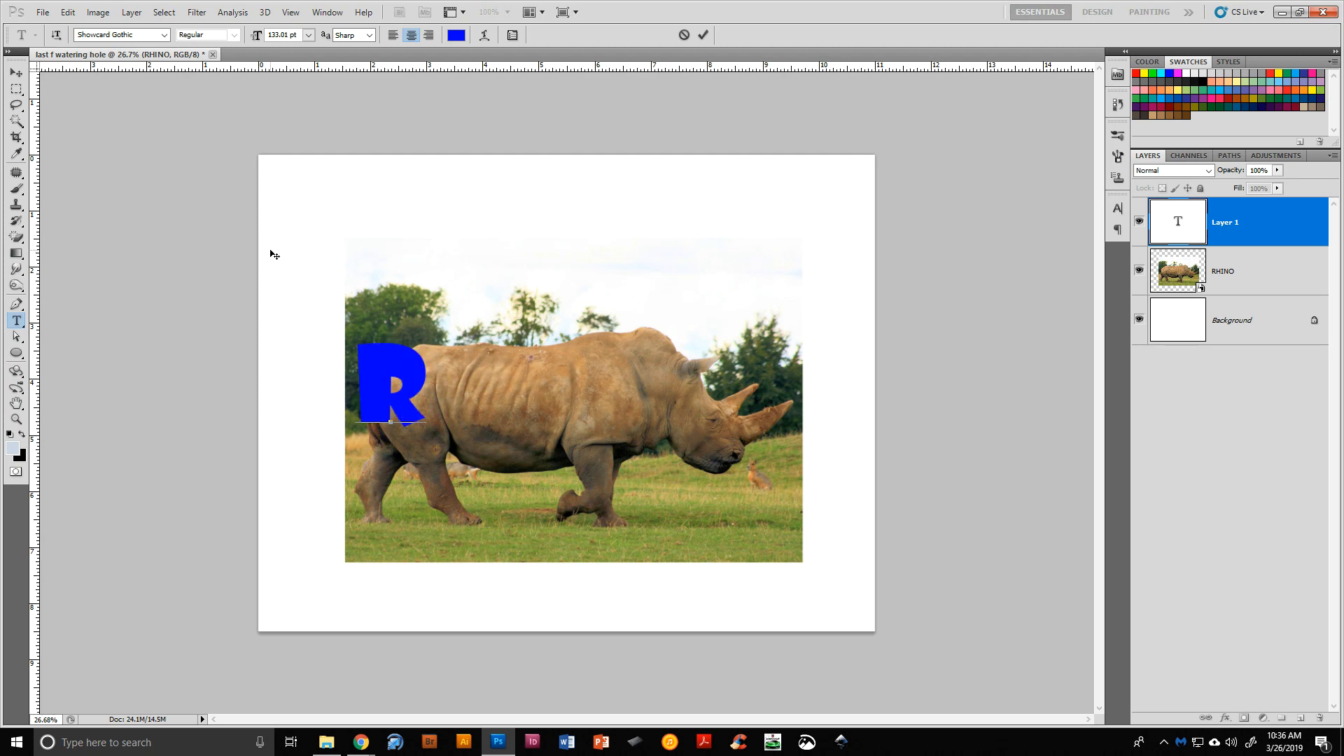
{"action": "left_click", "coordinate": [702, 35]}
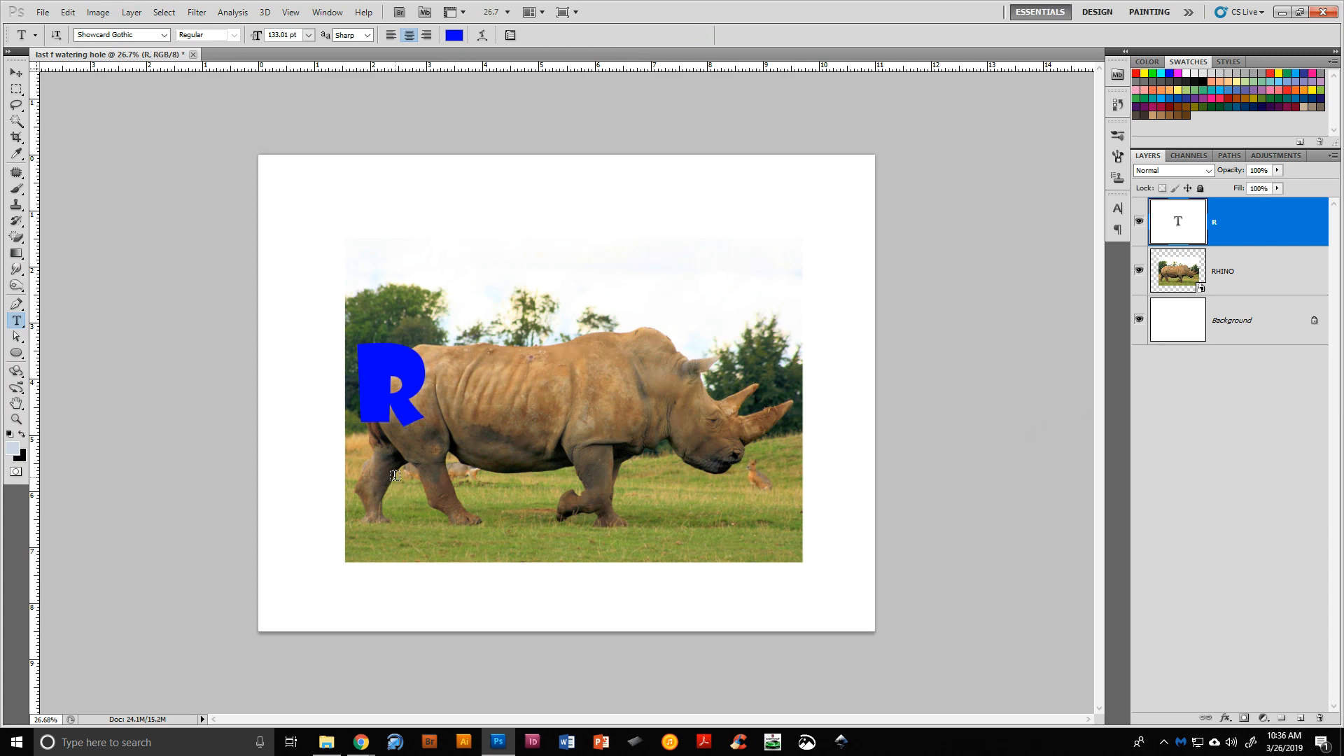
Enlarge the R with Free Transform so it covers the left part of the rhino photo
{"action": "left_click", "coordinate": [17, 74]}
{"action": "key", "text": "ctrl+t"}
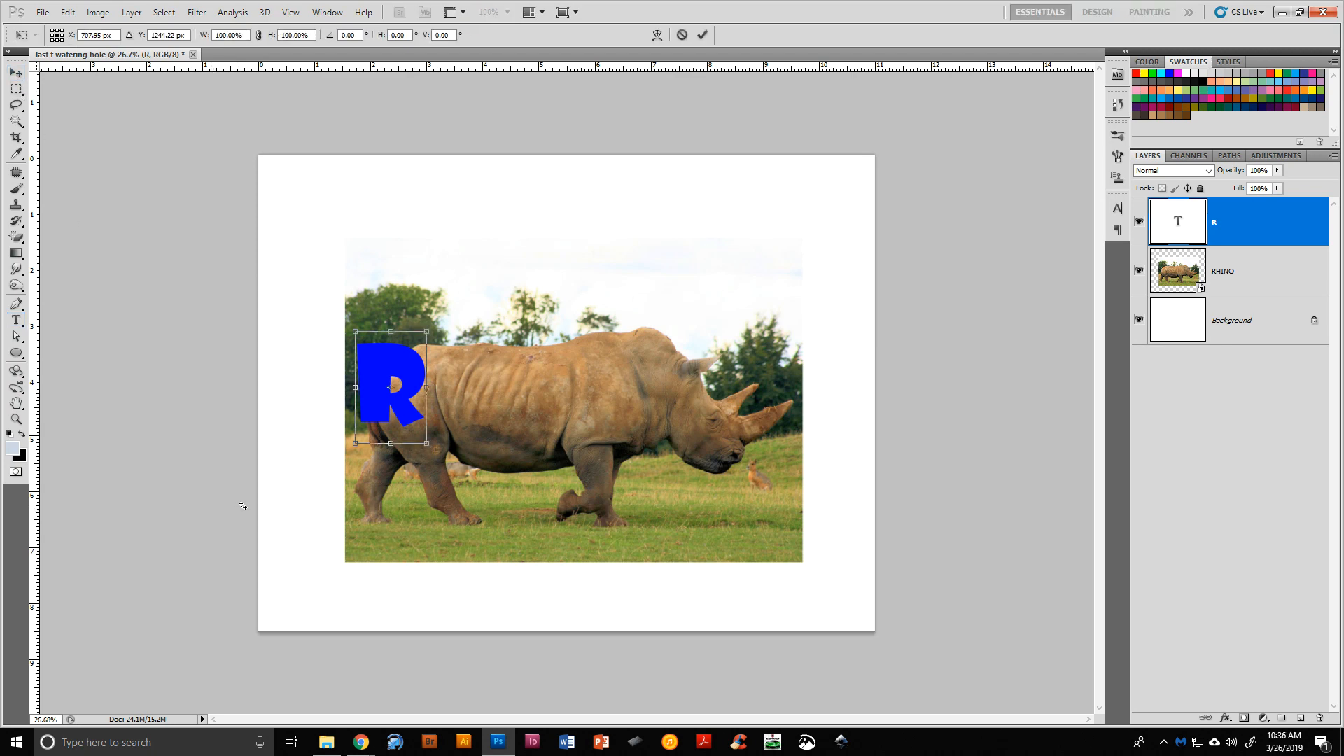
{"action": "left_click_drag", "start_coordinate": [427, 443], "coordinate": [504, 567]}
{"action": "mouse_move", "coordinate": [459, 509]}
{"action": "left_mouse_down"}
{"action": "mouse_move", "coordinate": [442, 494]}
{"action": "mouse_move", "coordinate": [449, 503]}
{"action": "left_mouse_up"}
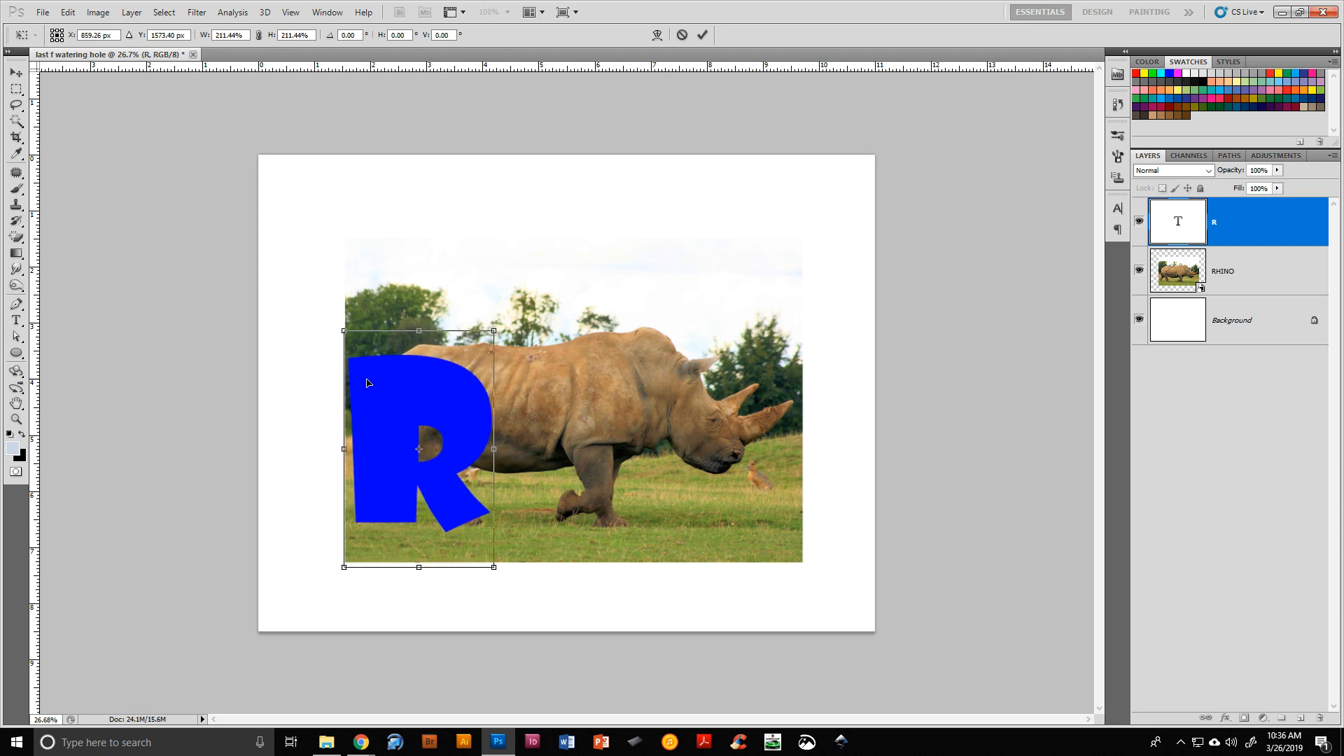
{"action": "left_click_drag", "start_coordinate": [418, 329], "coordinate": [418, 312]}
{"action": "mouse_move", "coordinate": [345, 440]}
{"action": "left_mouse_down"}
{"action": "mouse_move", "coordinate": [367, 439]}
{"action": "mouse_move", "coordinate": [351, 440]}
{"action": "left_mouse_up"}
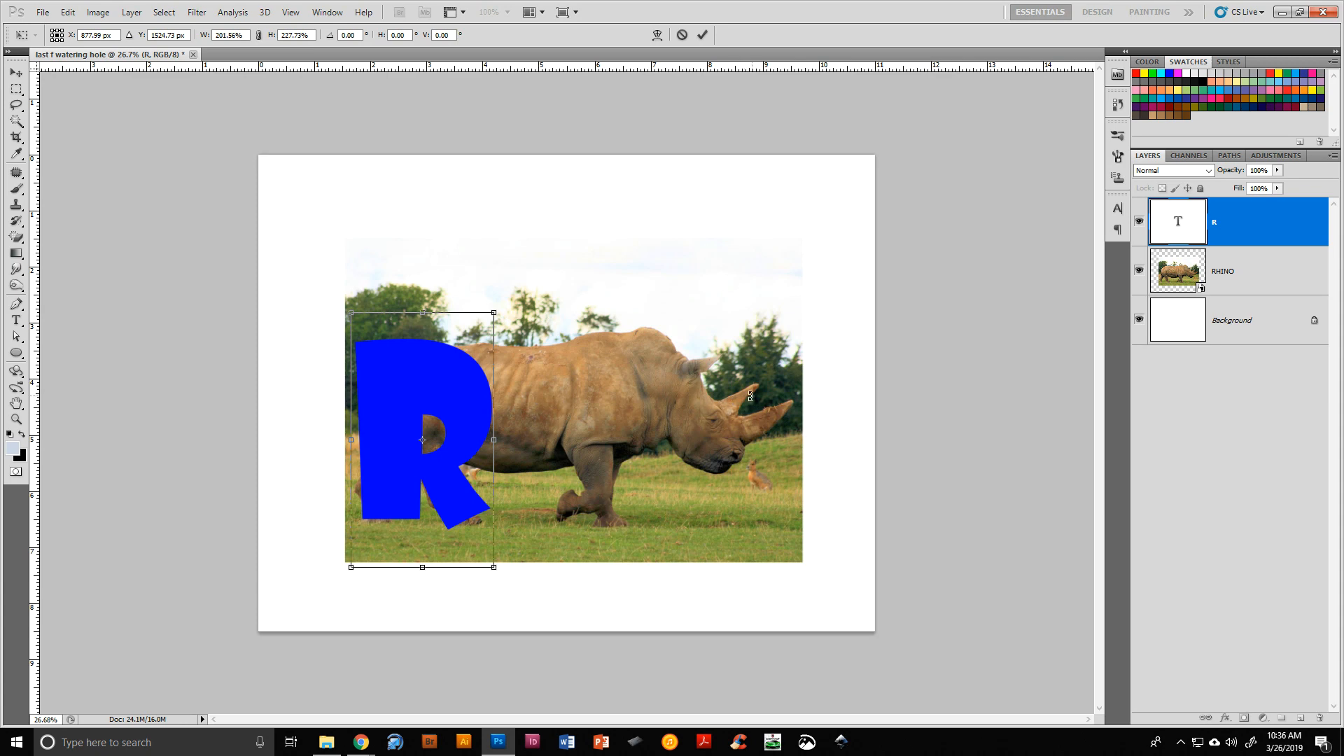
{"action": "left_click", "coordinate": [703, 35]}
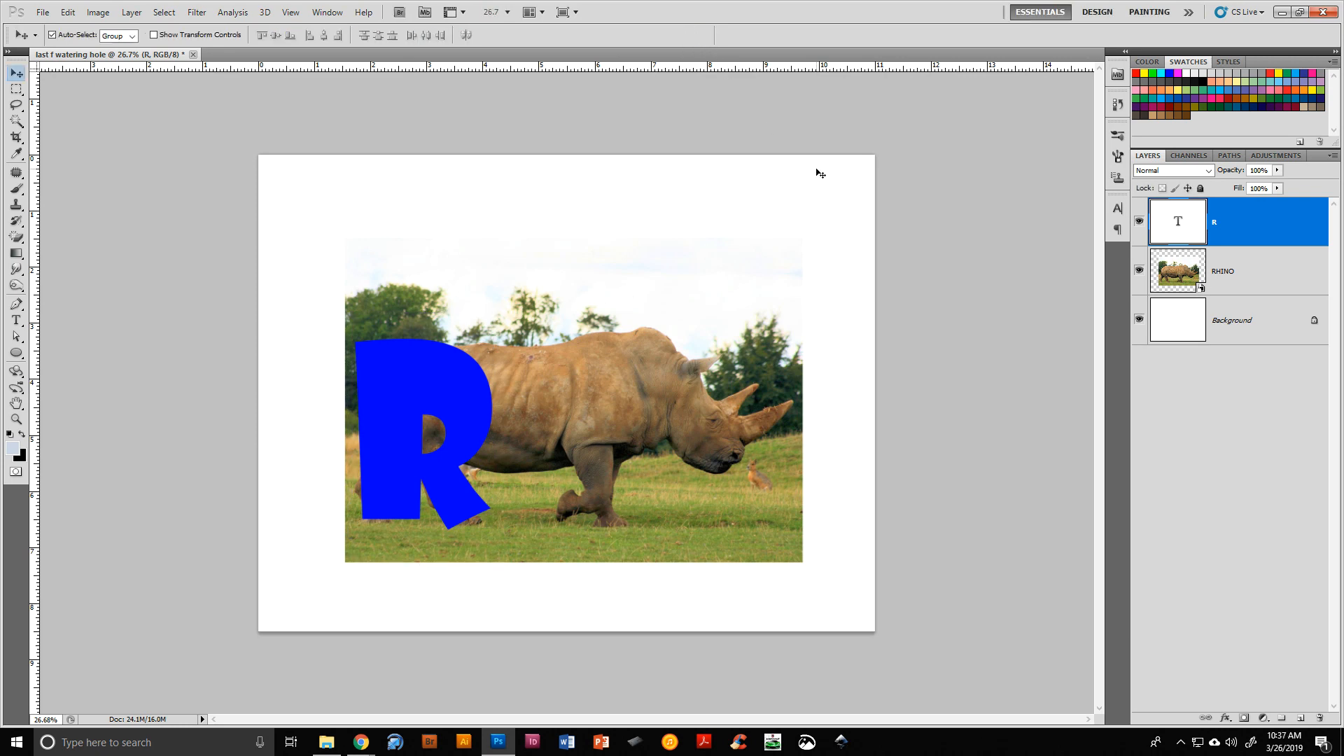
Rasterize the R type layer
{"action": "right_click", "coordinate": [1253, 228]}
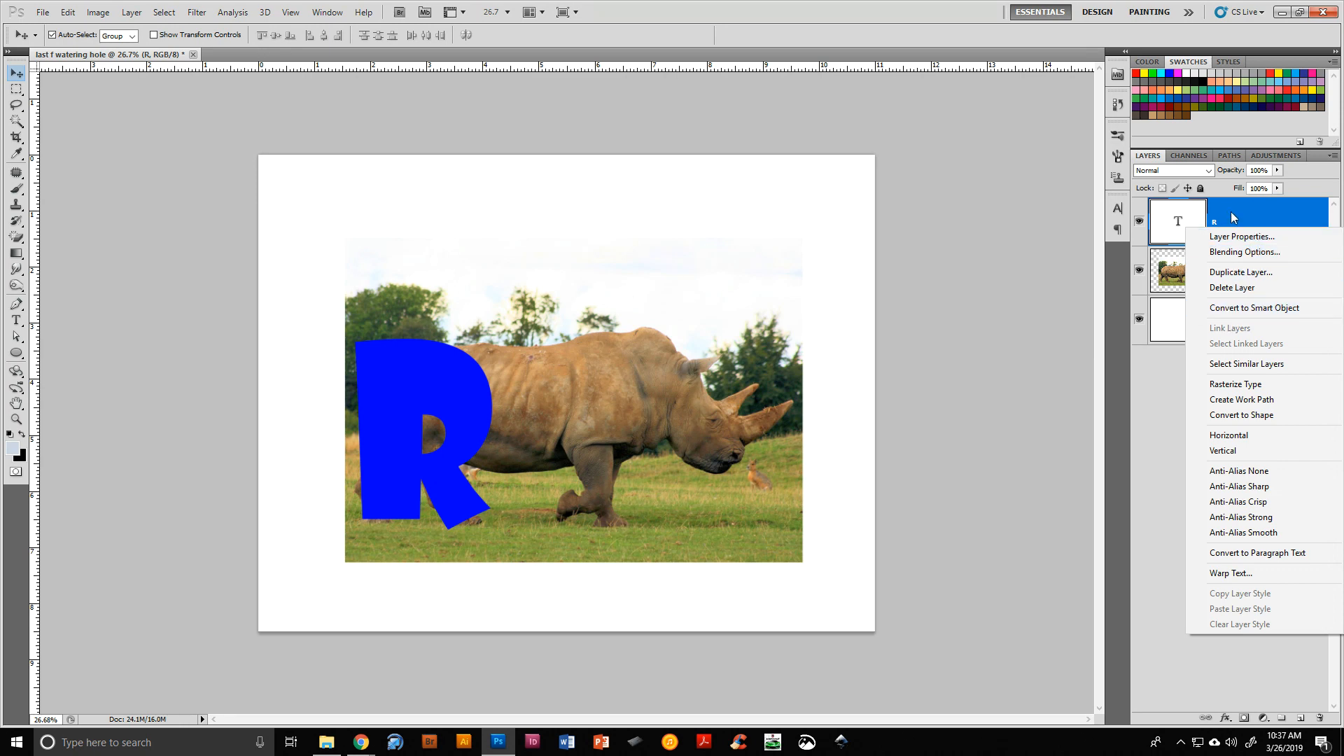
{"action": "right_click", "coordinate": [1287, 209]}
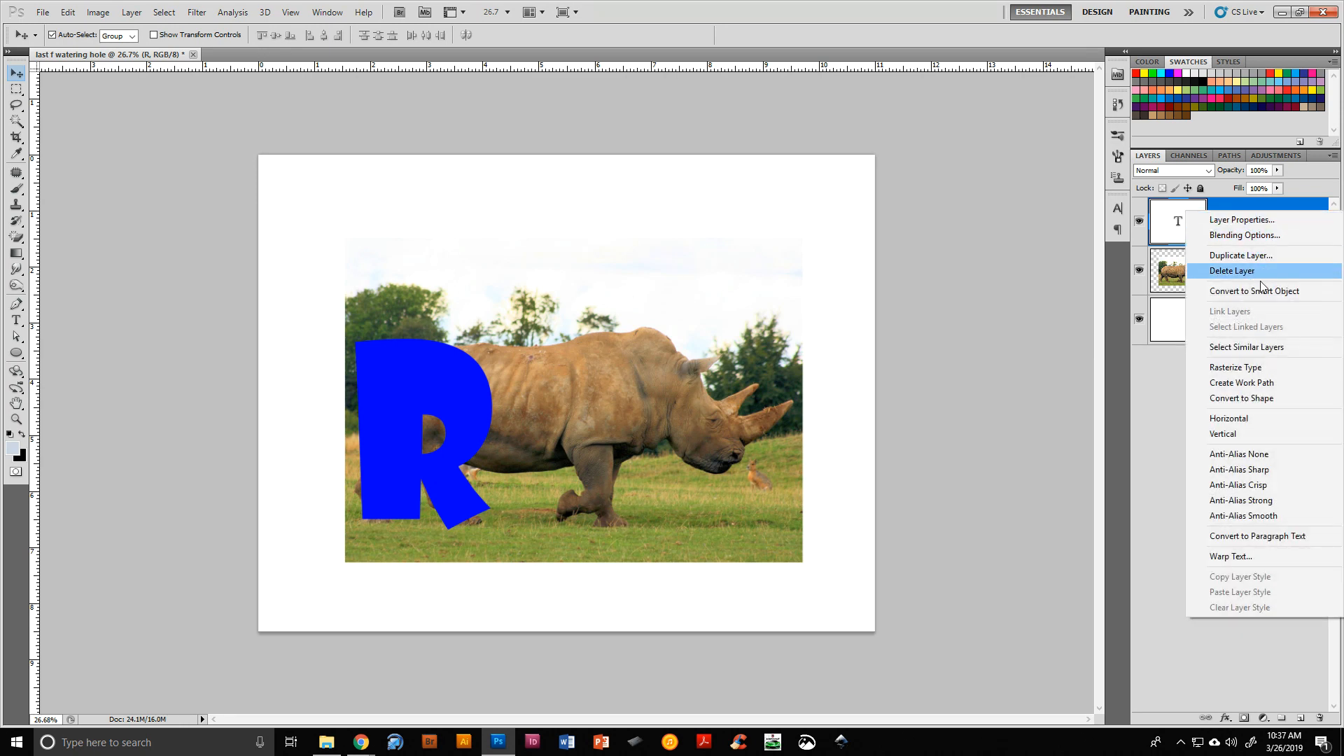
{"action": "left_click", "coordinate": [1271, 369]}
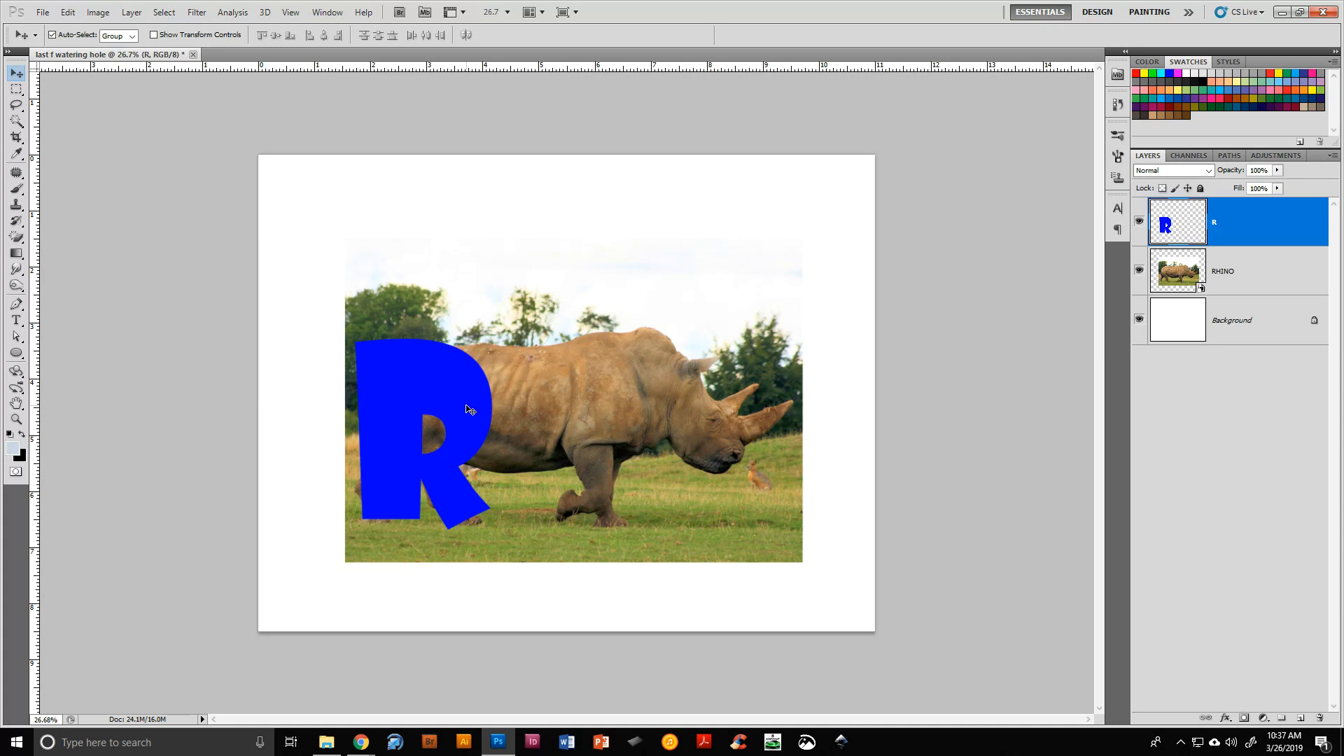
Warp the R so its top rounds off and its leg bends to follow the rhino's body, then commit
{"action": "key", "text": "ctrl+t"}
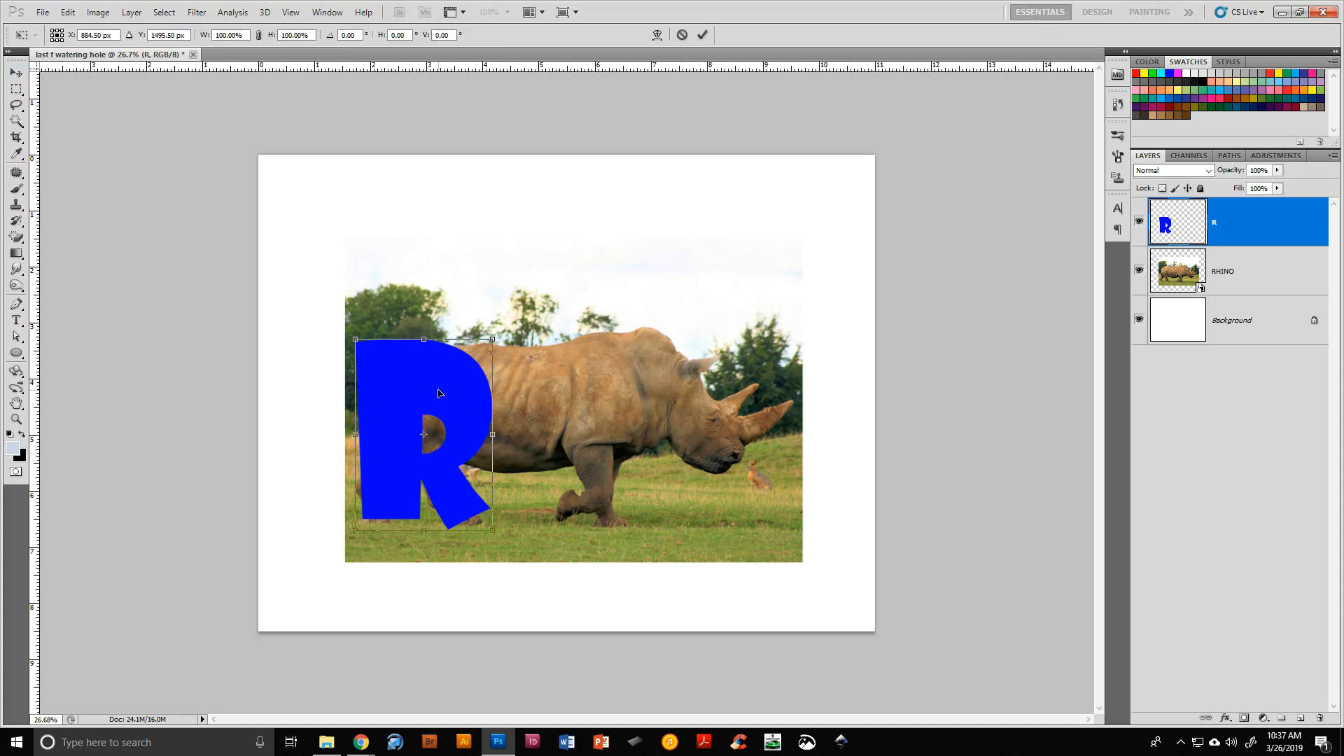
{"action": "right_click", "coordinate": [438, 393]}
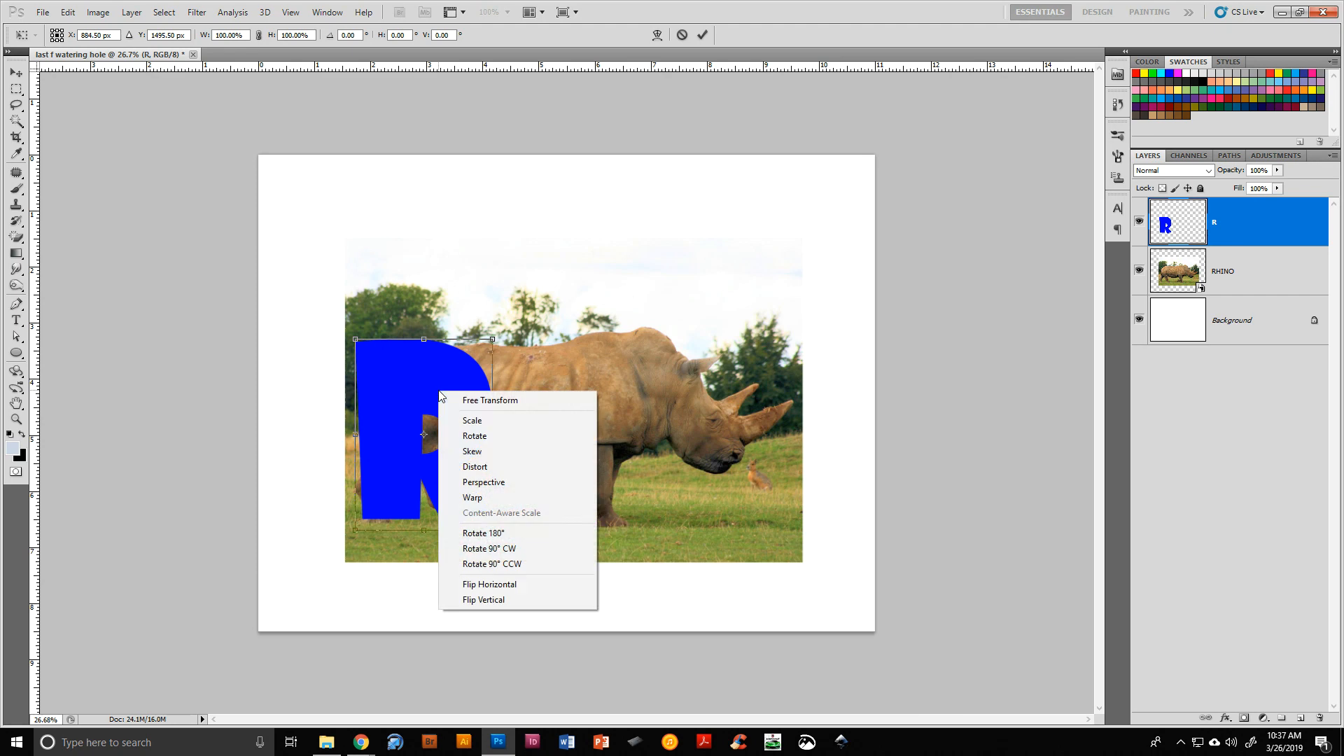
{"action": "left_click", "coordinate": [491, 499]}
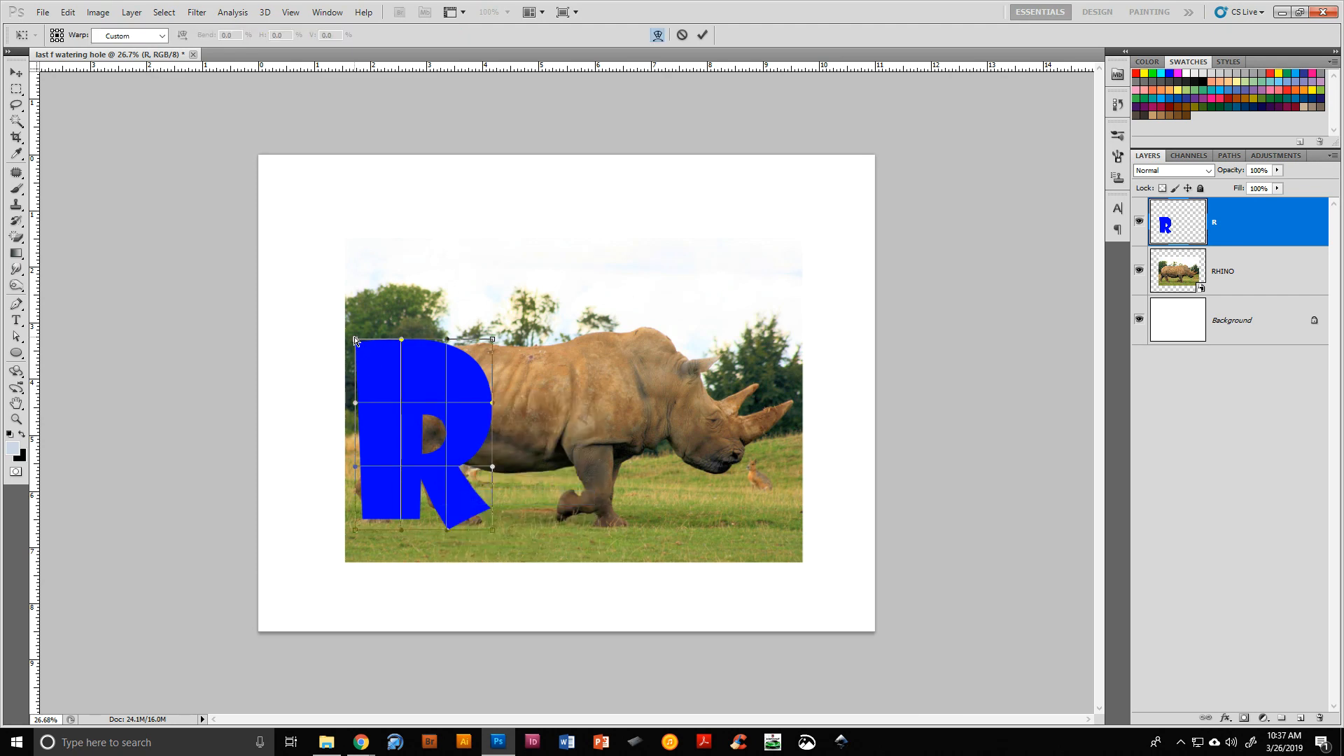
{"action": "left_click_drag", "start_coordinate": [355, 340], "coordinate": [386, 369]}
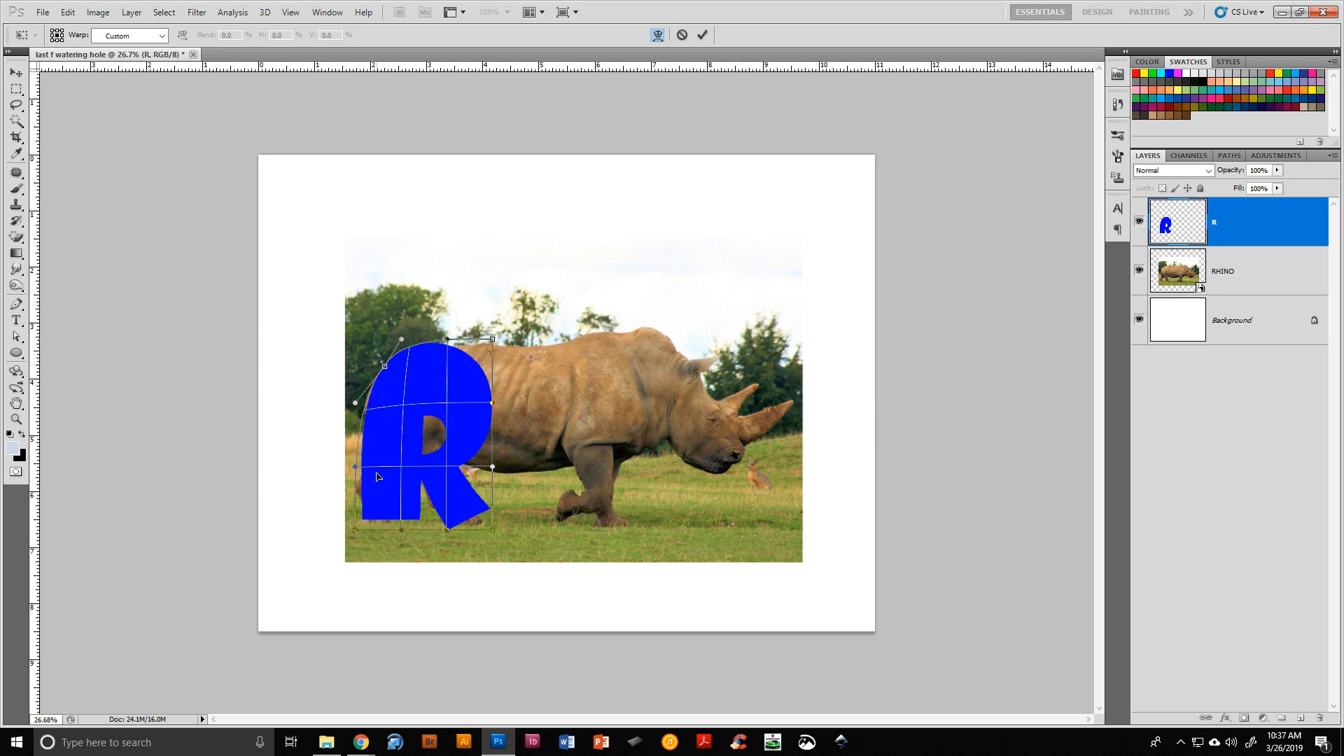
{"action": "left_click_drag", "start_coordinate": [354, 537], "coordinate": [403, 548]}
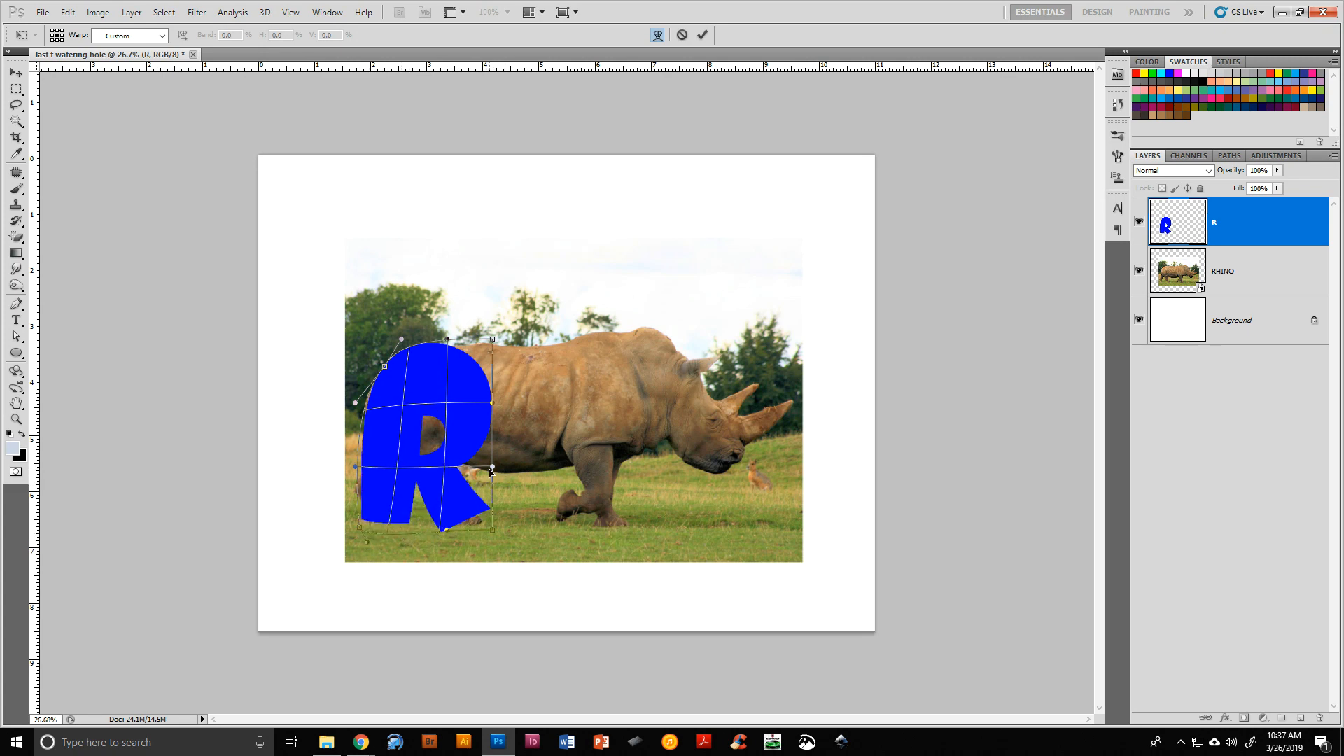
{"action": "left_click_drag", "start_coordinate": [495, 470], "coordinate": [455, 455]}
{"action": "mouse_move", "coordinate": [468, 521]}
{"action": "left_mouse_down"}
{"action": "mouse_move", "coordinate": [460, 534]}
{"action": "mouse_move", "coordinate": [496, 539]}
{"action": "mouse_move", "coordinate": [467, 514]}
{"action": "mouse_move", "coordinate": [447, 539]}
{"action": "mouse_move", "coordinate": [467, 513]}
{"action": "left_mouse_up"}
{"action": "left_click_drag", "start_coordinate": [447, 502], "coordinate": [435, 490]}
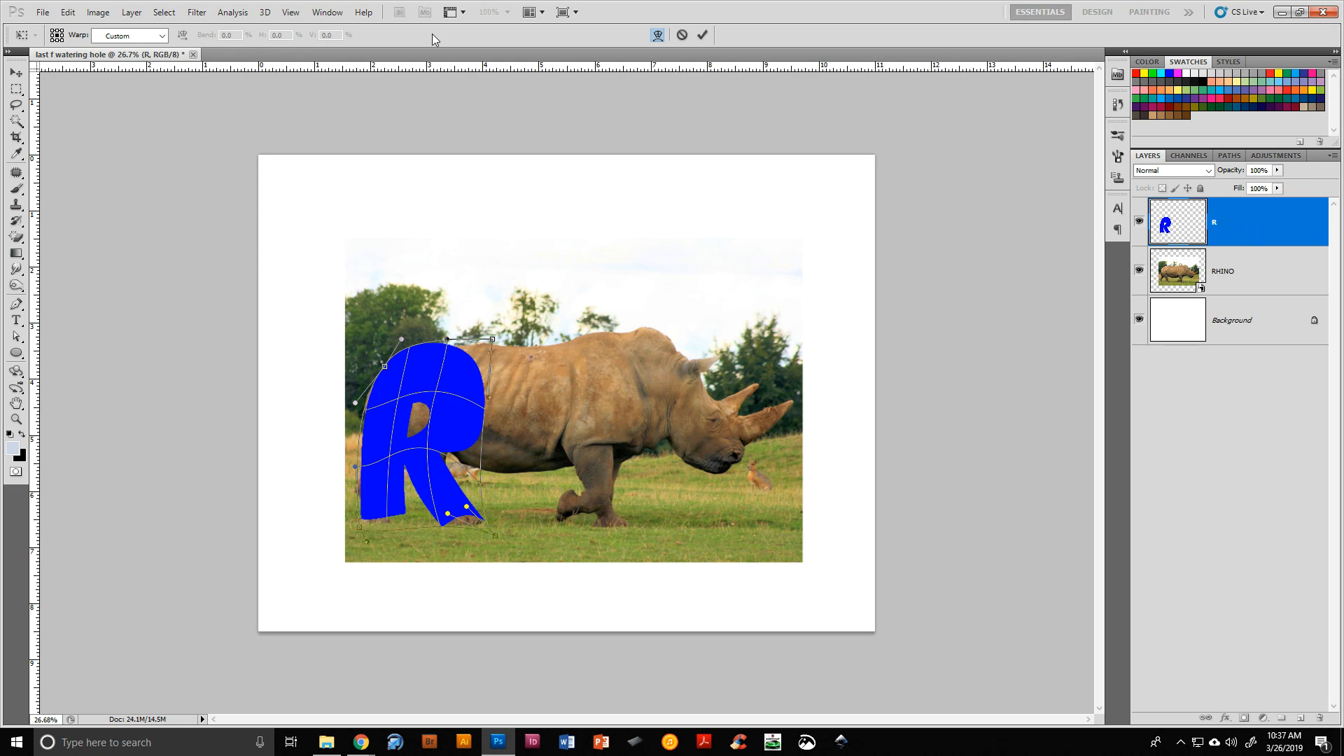
{"action": "left_click", "coordinate": [702, 34]}
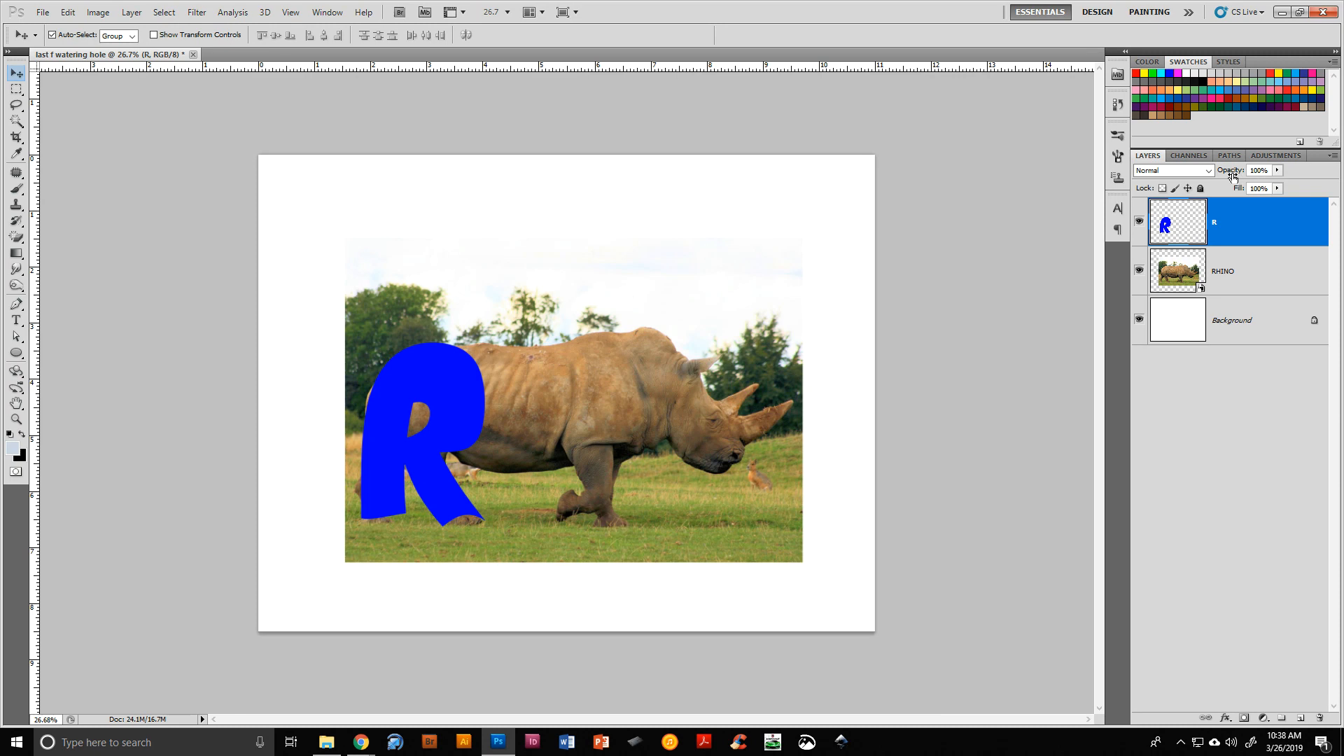
Add a letter H text layer in the same font just right of the R
{"action": "left_click_drag", "start_coordinate": [1230, 174], "coordinate": [1285, 171]}
{"action": "left_click", "coordinate": [16, 320]}
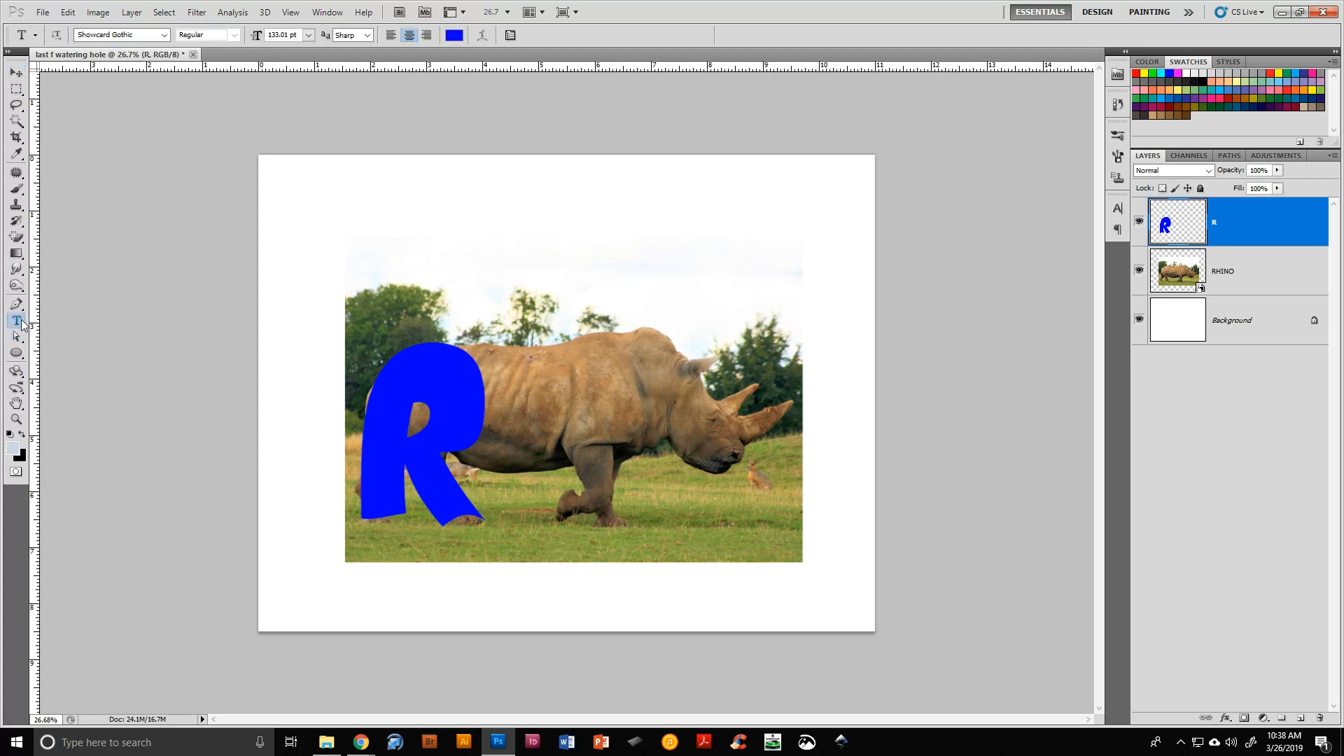
{"action": "left_click", "coordinate": [526, 414]}
{"action": "type", "text": "H"}
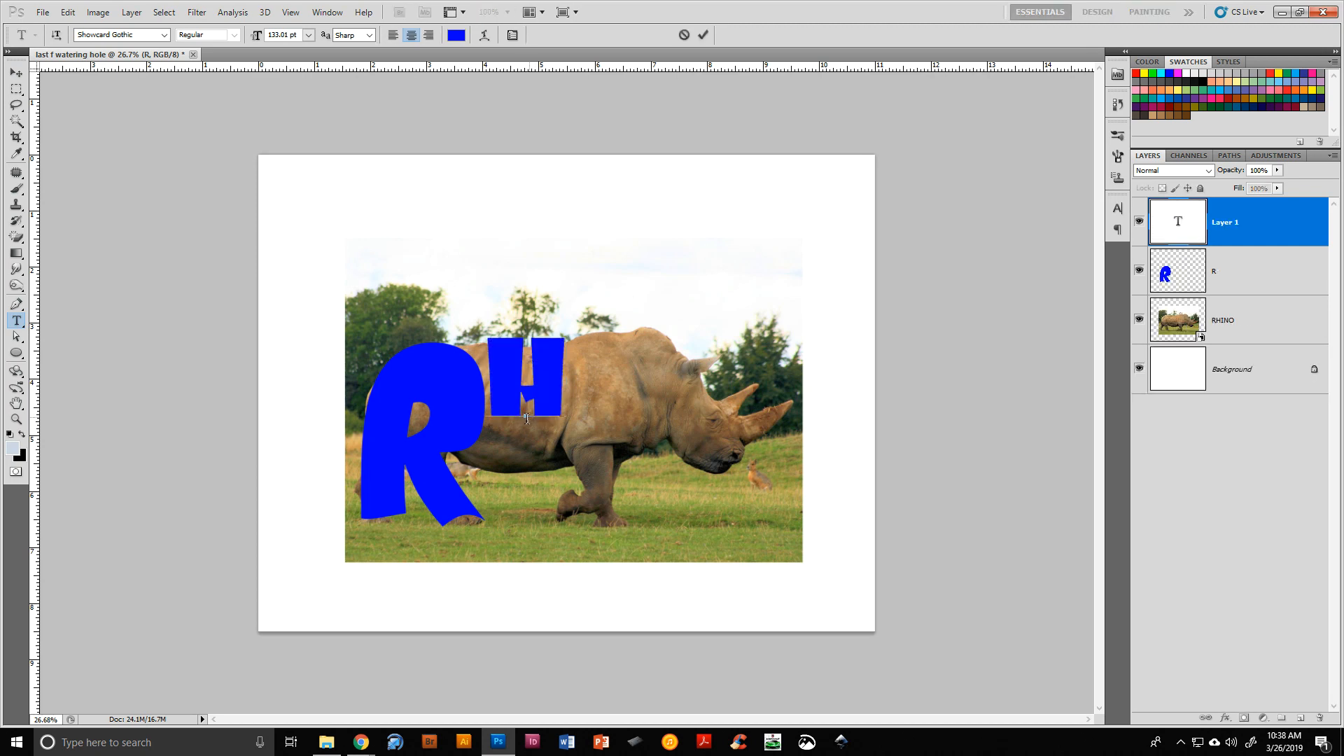
{"action": "left_click", "coordinate": [703, 35]}
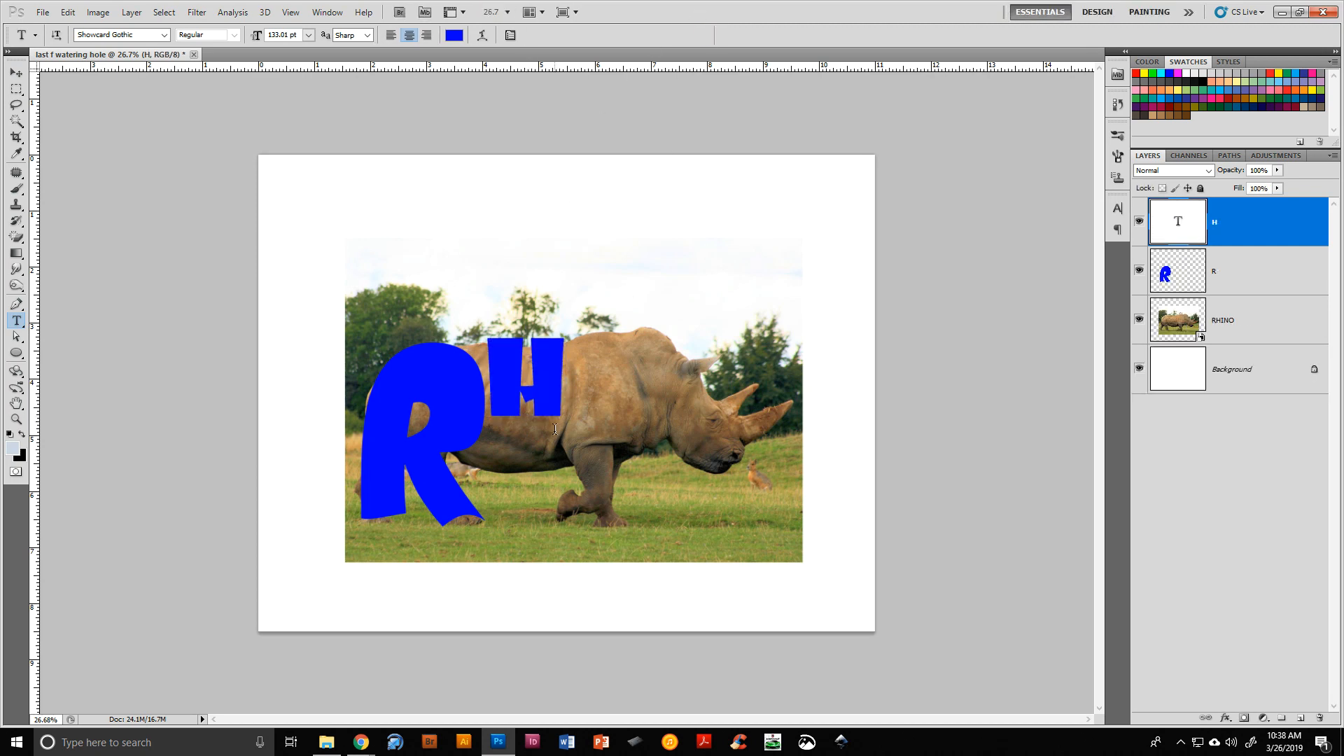
Move the H down onto the rhino's body and stretch it taller with Free Transform
{"action": "key", "text": "v"}
{"action": "left_click_drag", "start_coordinate": [554, 399], "coordinate": [553, 459]}
{"action": "key", "text": "ctrl+t"}
{"action": "left_click_drag", "start_coordinate": [525, 374], "coordinate": [525, 325]}
{"action": "left_click_drag", "start_coordinate": [521, 481], "coordinate": [522, 501]}
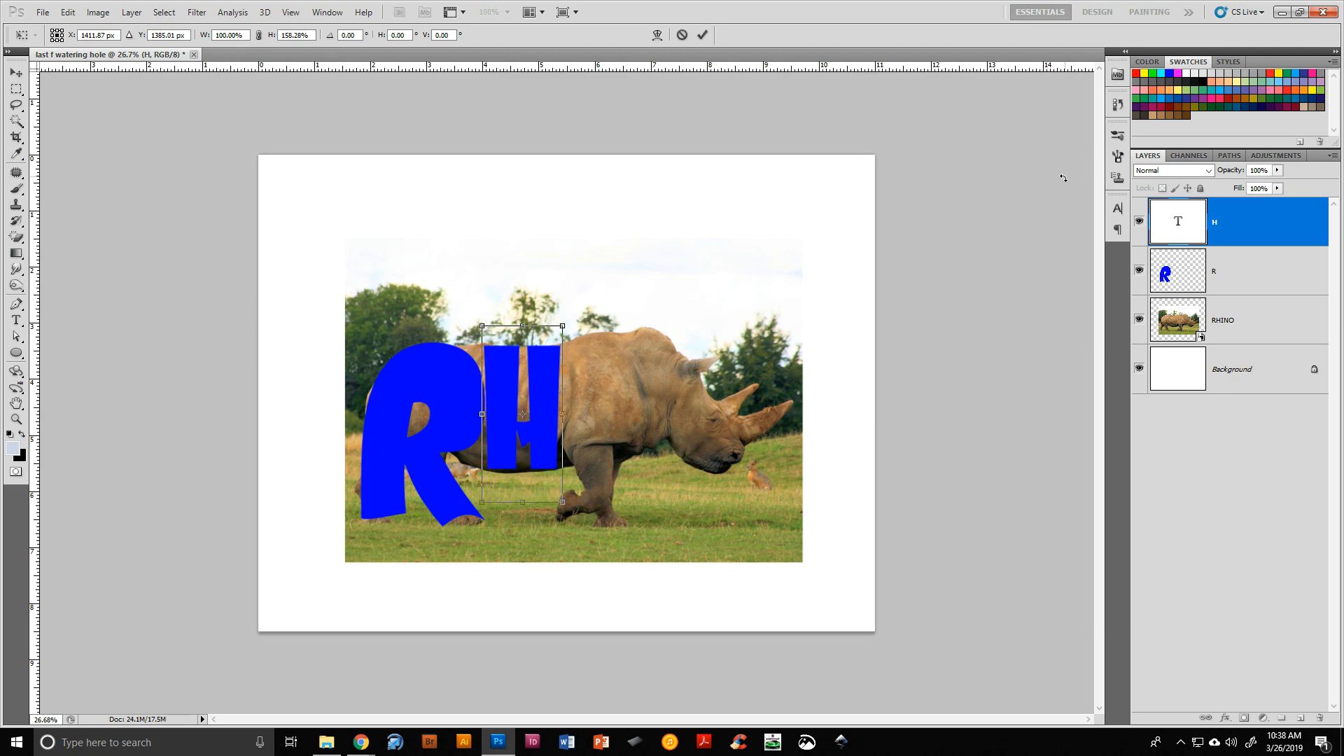
{"action": "left_click", "coordinate": [702, 35]}
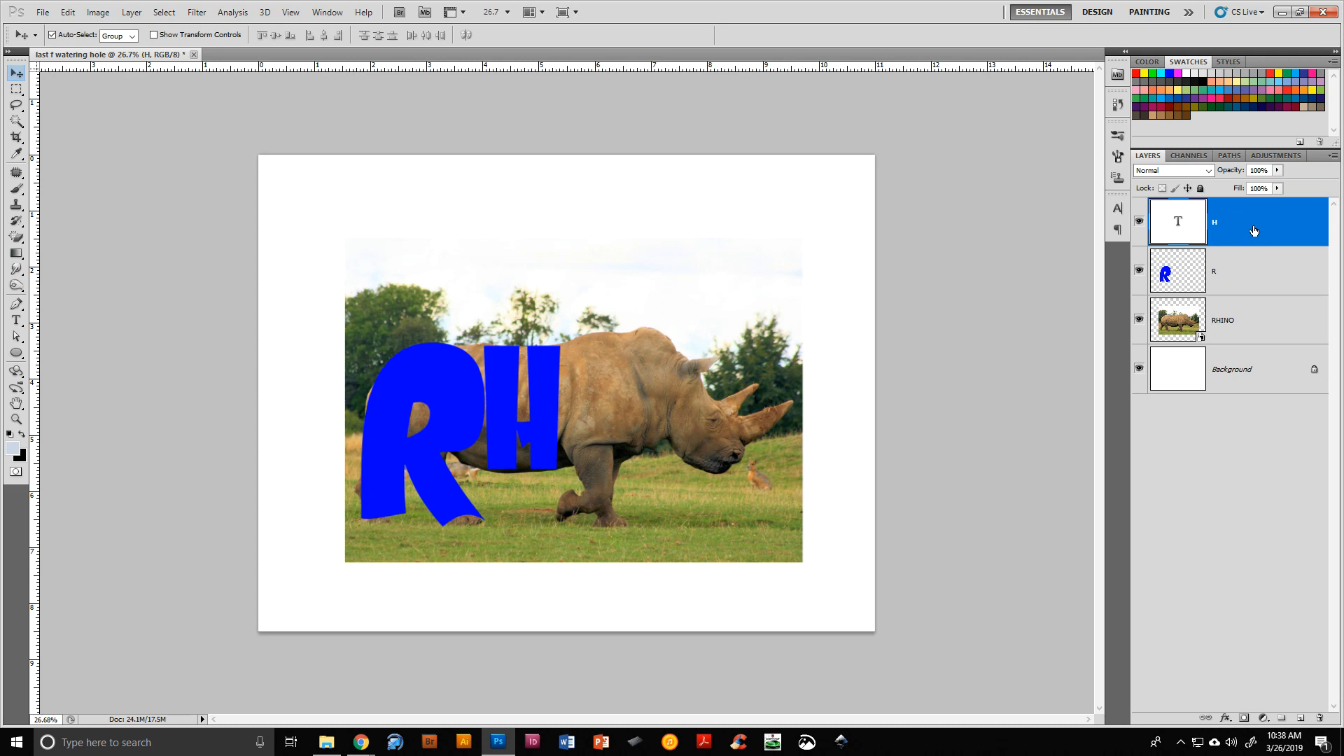
Rasterize the H layer and warp it so its bottom curves along the rhino's belly
{"action": "right_click", "coordinate": [1252, 228]}
{"action": "left_click", "coordinate": [1260, 383]}
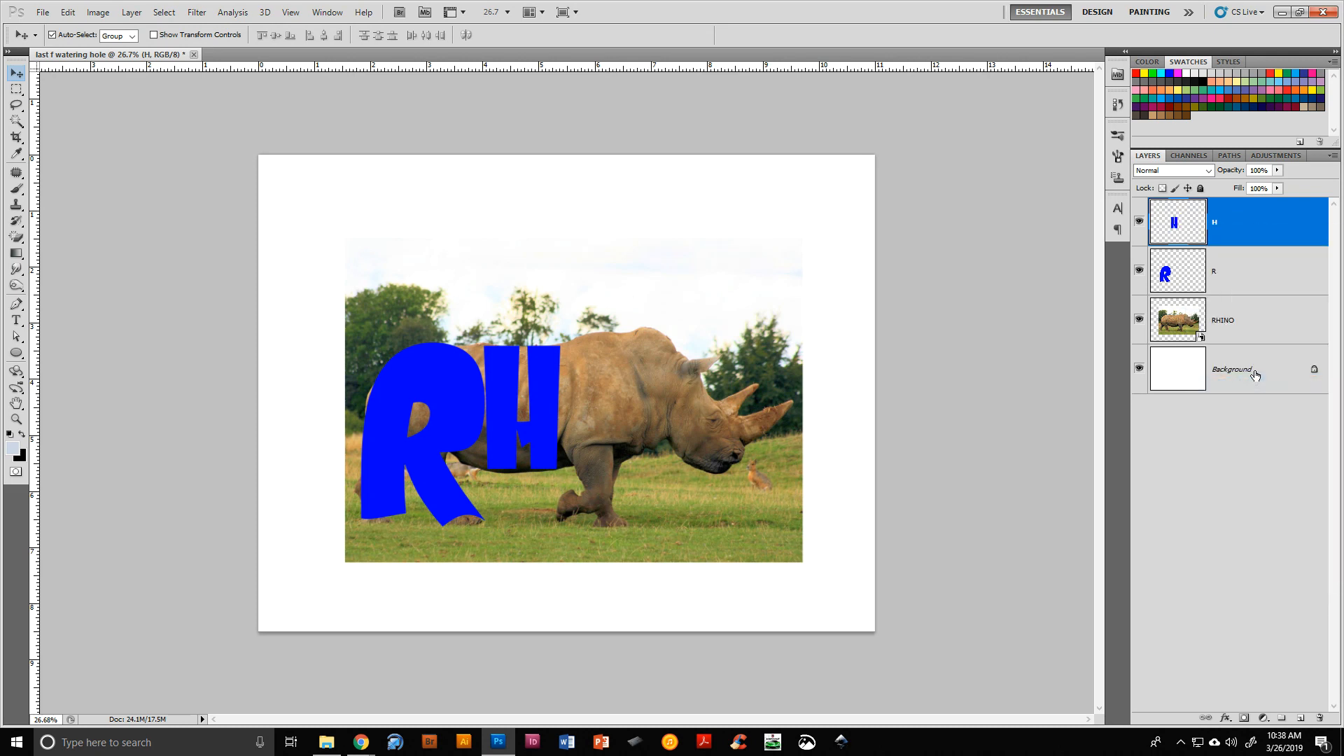
{"action": "key", "text": "ctrl+t"}
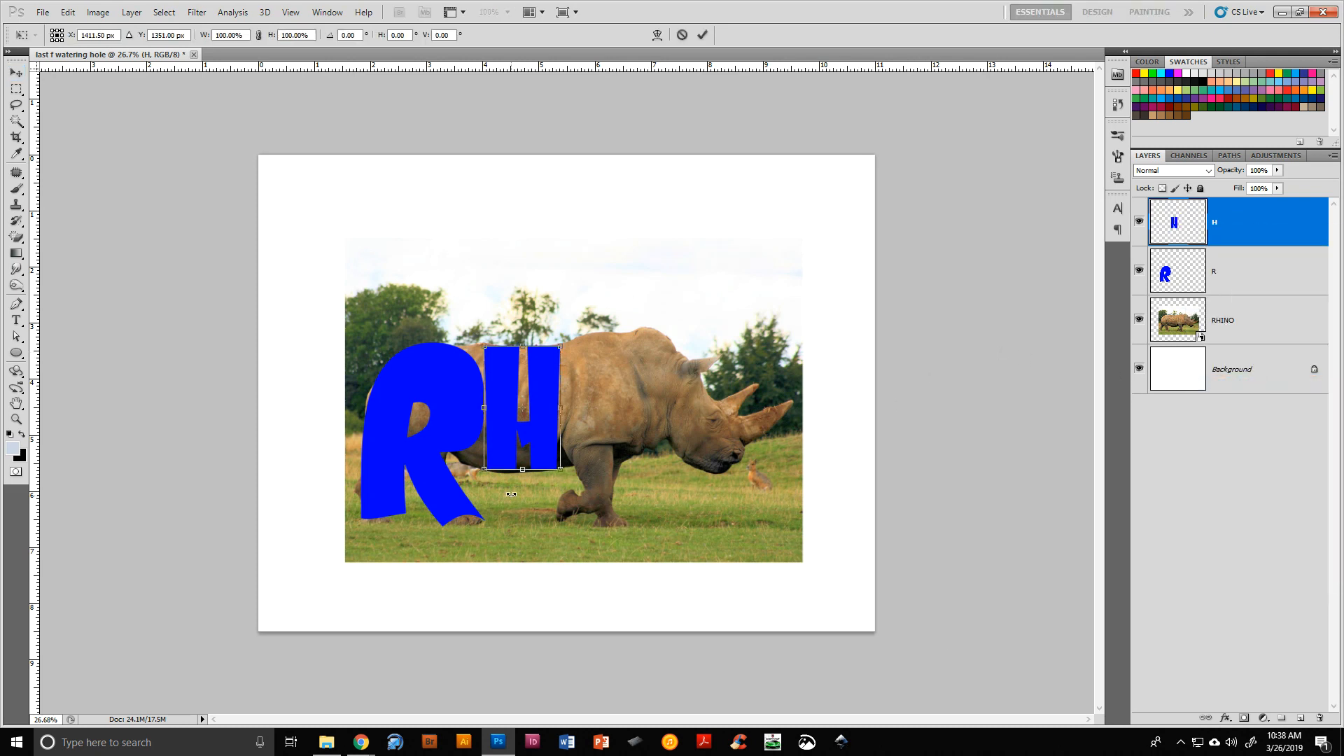
{"action": "right_click", "coordinate": [527, 409]}
{"action": "left_click", "coordinate": [563, 515]}
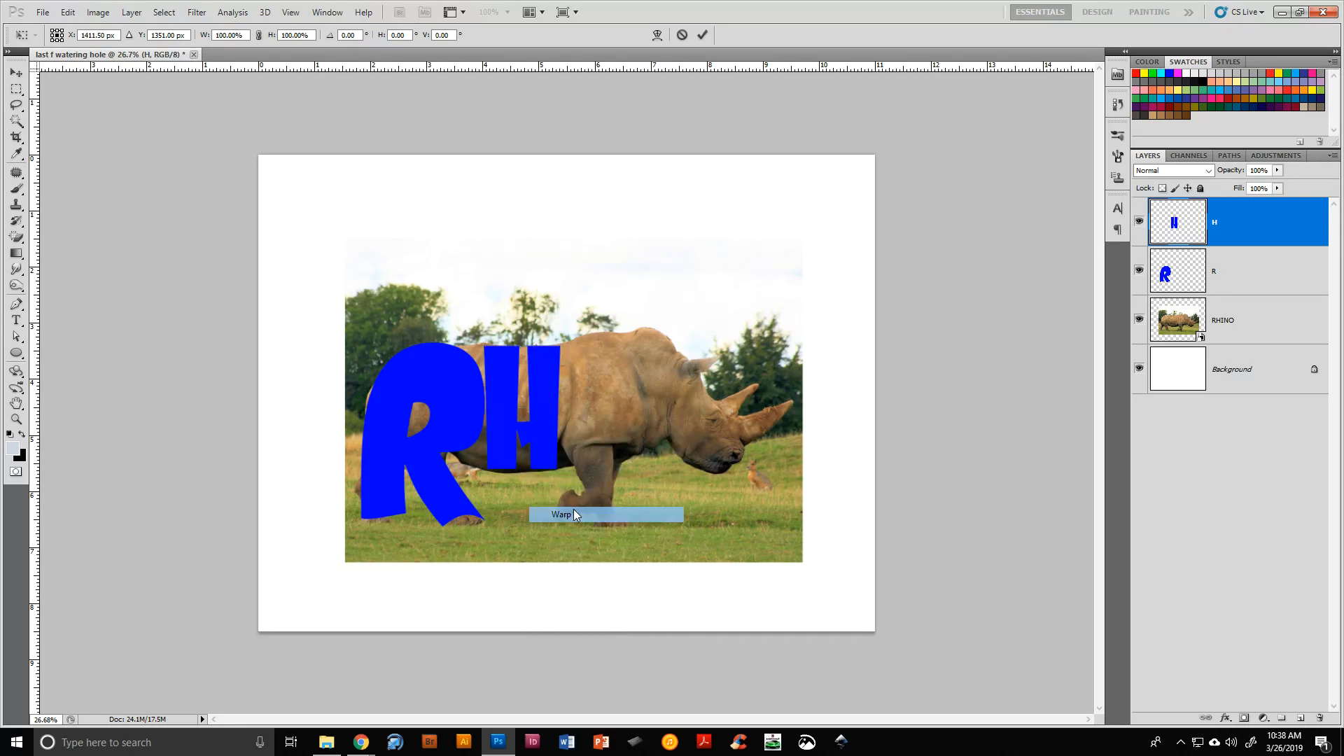
{"action": "left_click_drag", "start_coordinate": [491, 422], "coordinate": [495, 430]}
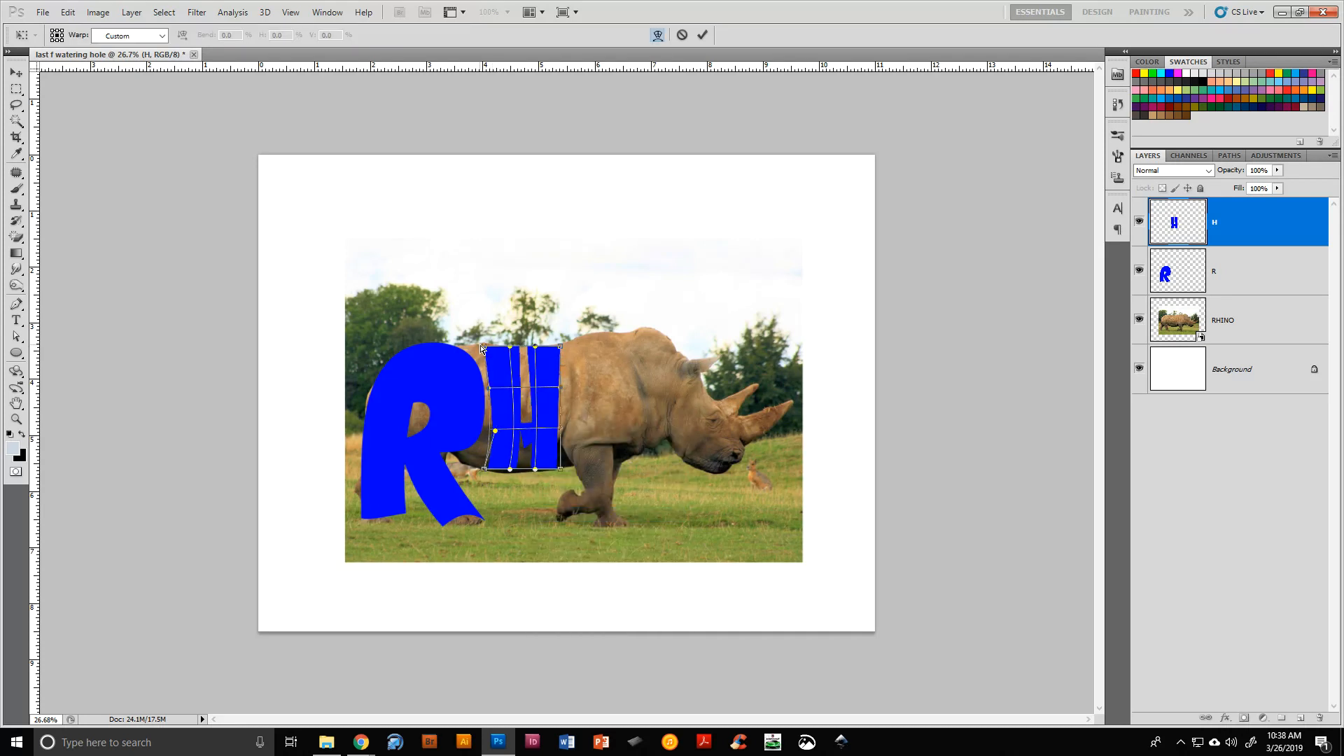
{"action": "left_click_drag", "start_coordinate": [486, 347], "coordinate": [474, 343]}
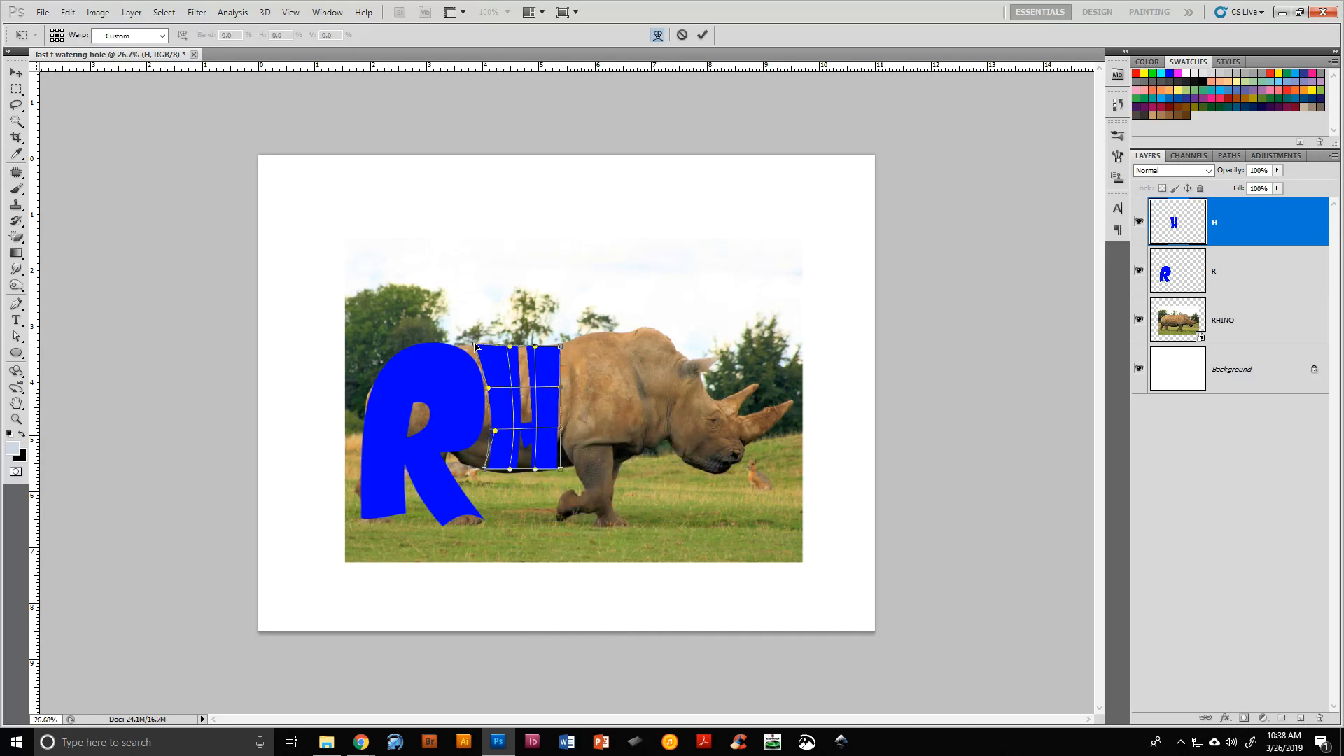
{"action": "left_click_drag", "start_coordinate": [483, 473], "coordinate": [548, 466]}
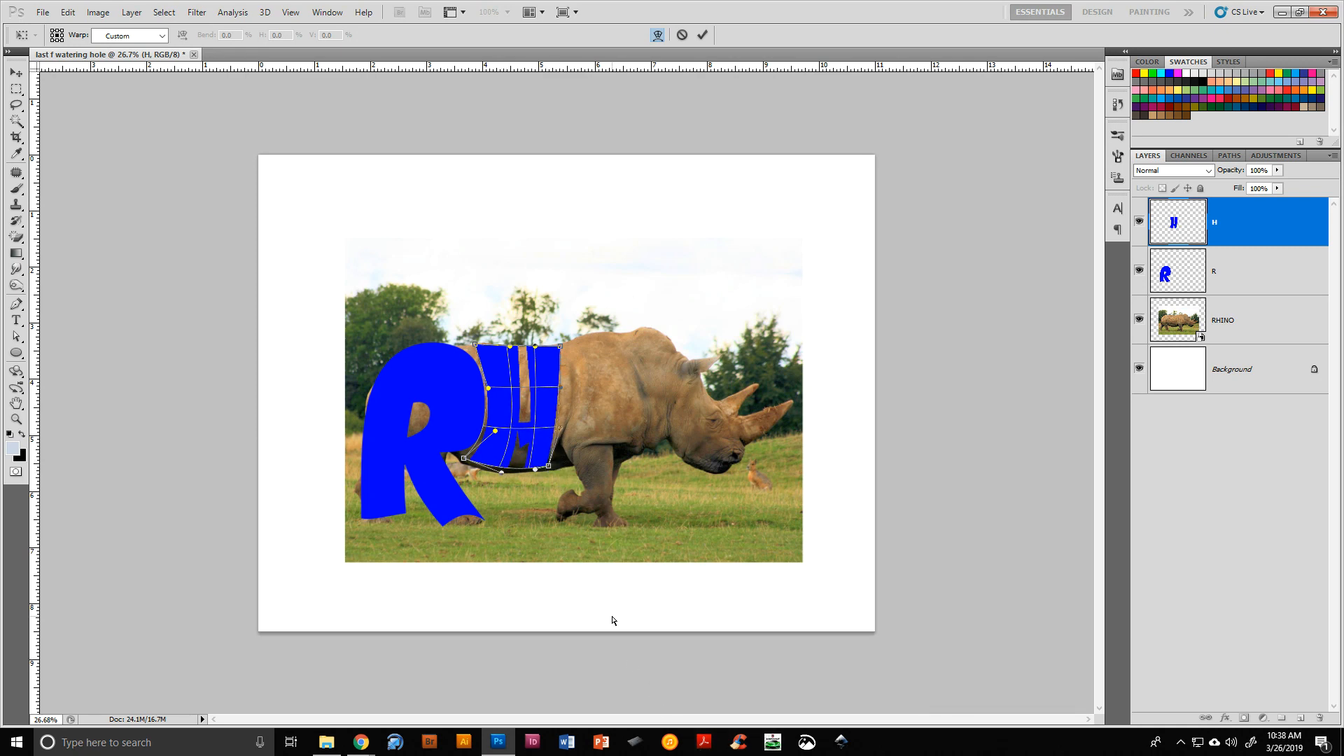
{"action": "left_click_drag", "start_coordinate": [537, 475], "coordinate": [535, 481]}
{"action": "left_click", "coordinate": [702, 34]}
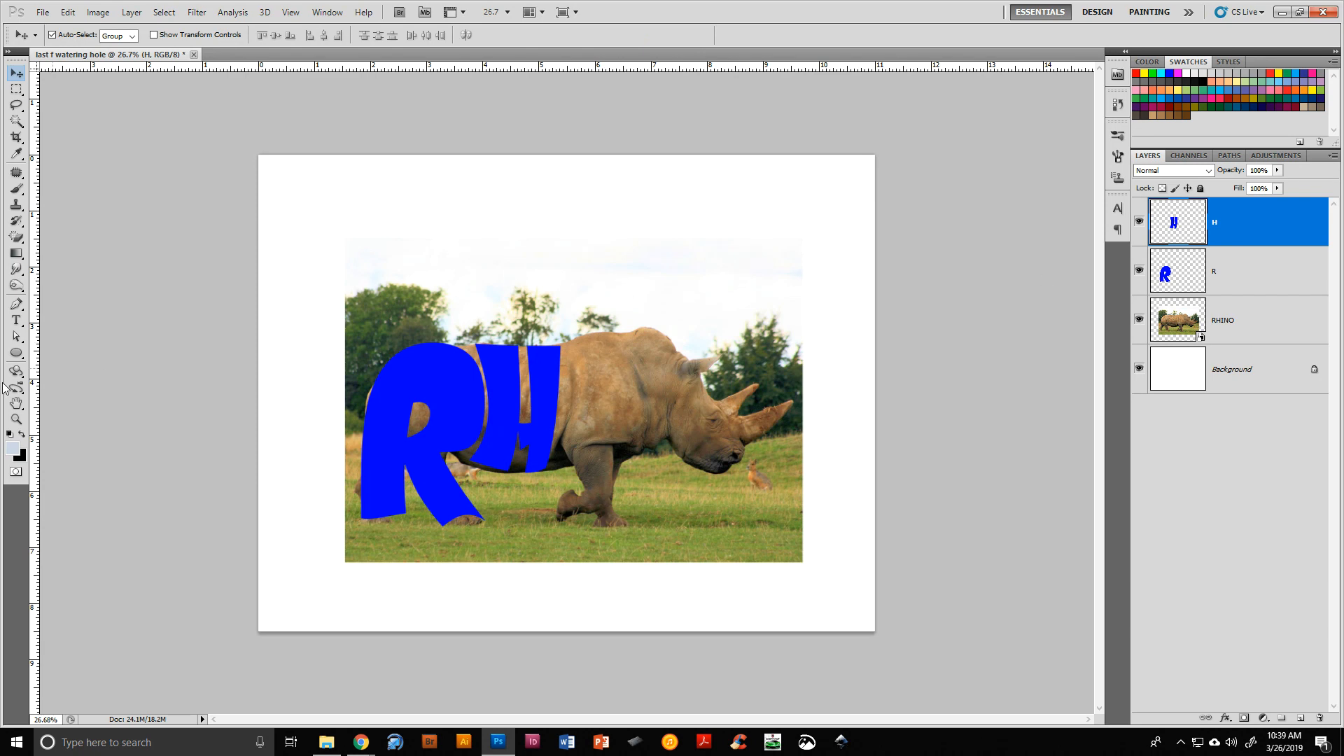
Add a letter I text layer on the rhino's shoulder
{"action": "left_click", "coordinate": [16, 320]}
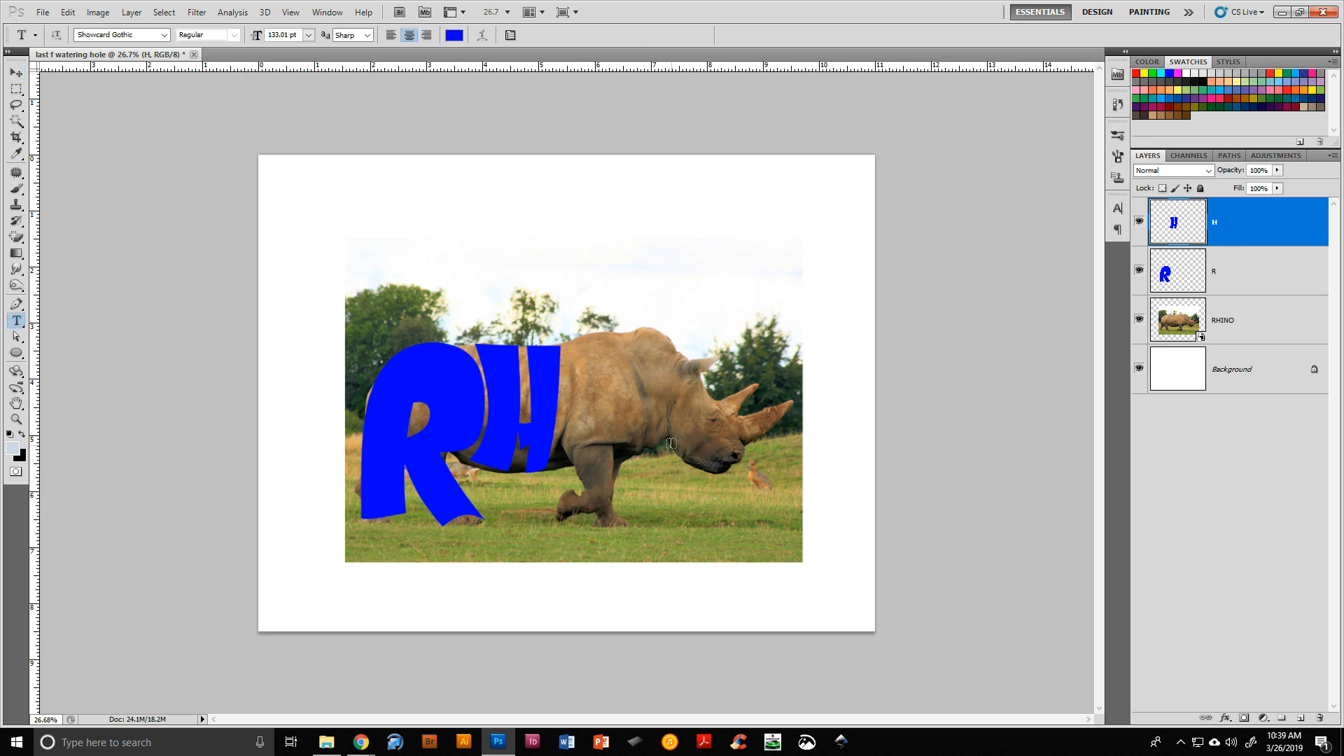
{"action": "left_click", "coordinate": [607, 428]}
{"action": "type", "text": "I"}
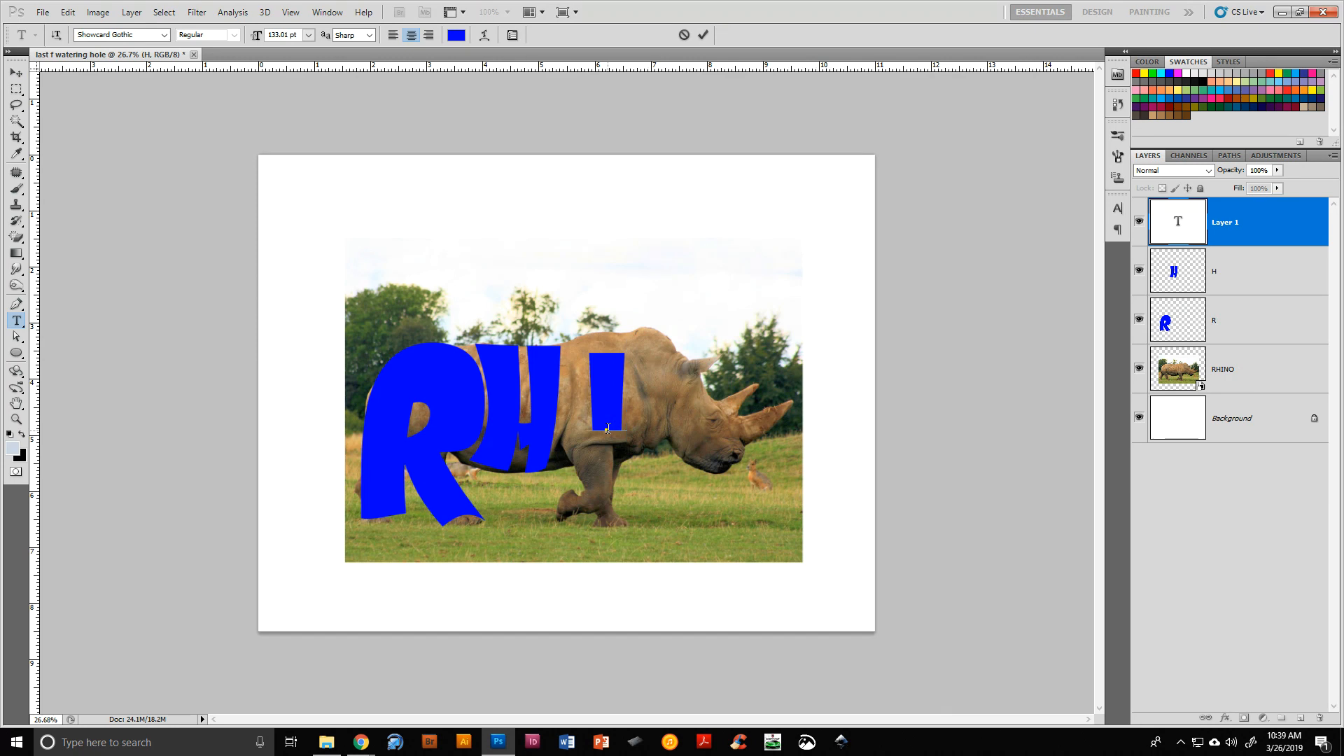
{"action": "left_click", "coordinate": [704, 35]}
Rasterize the I layer and stretch it to the full height of the rhino's body
{"action": "right_click", "coordinate": [1292, 201]}
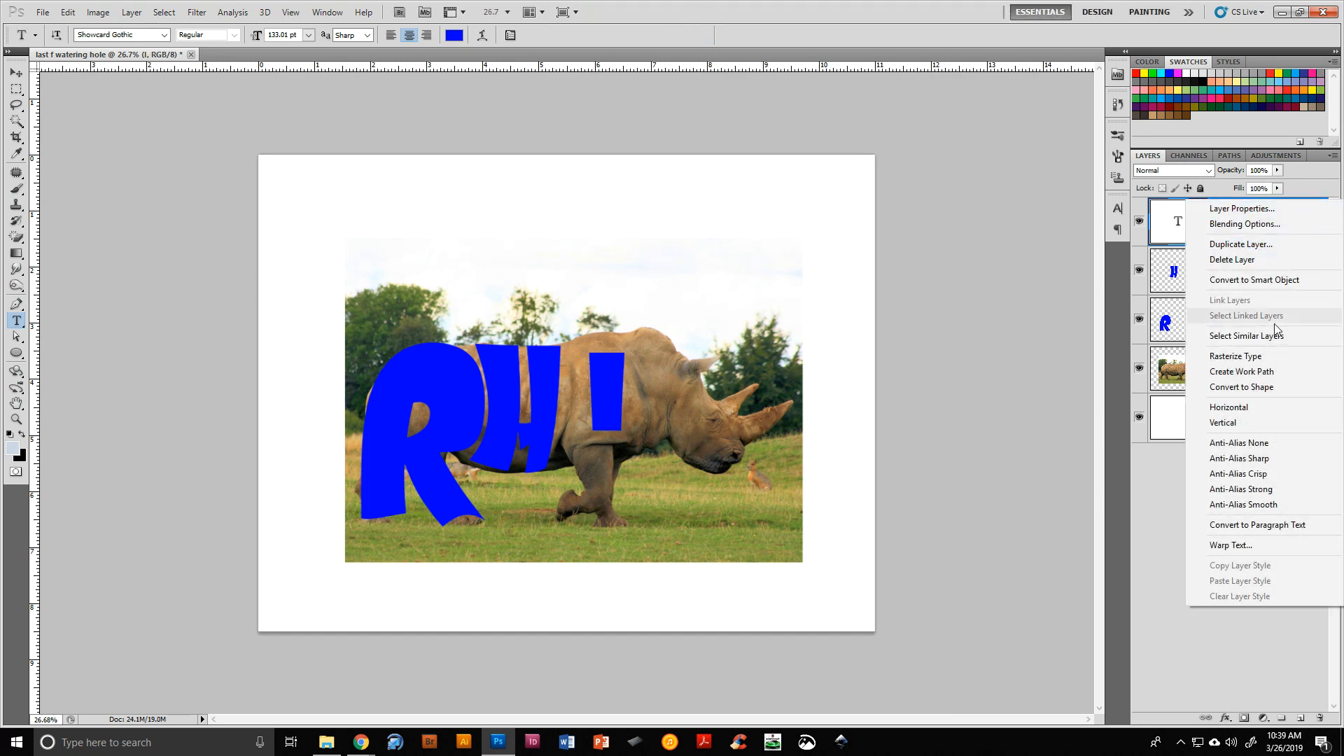
{"action": "left_click", "coordinate": [1270, 355]}
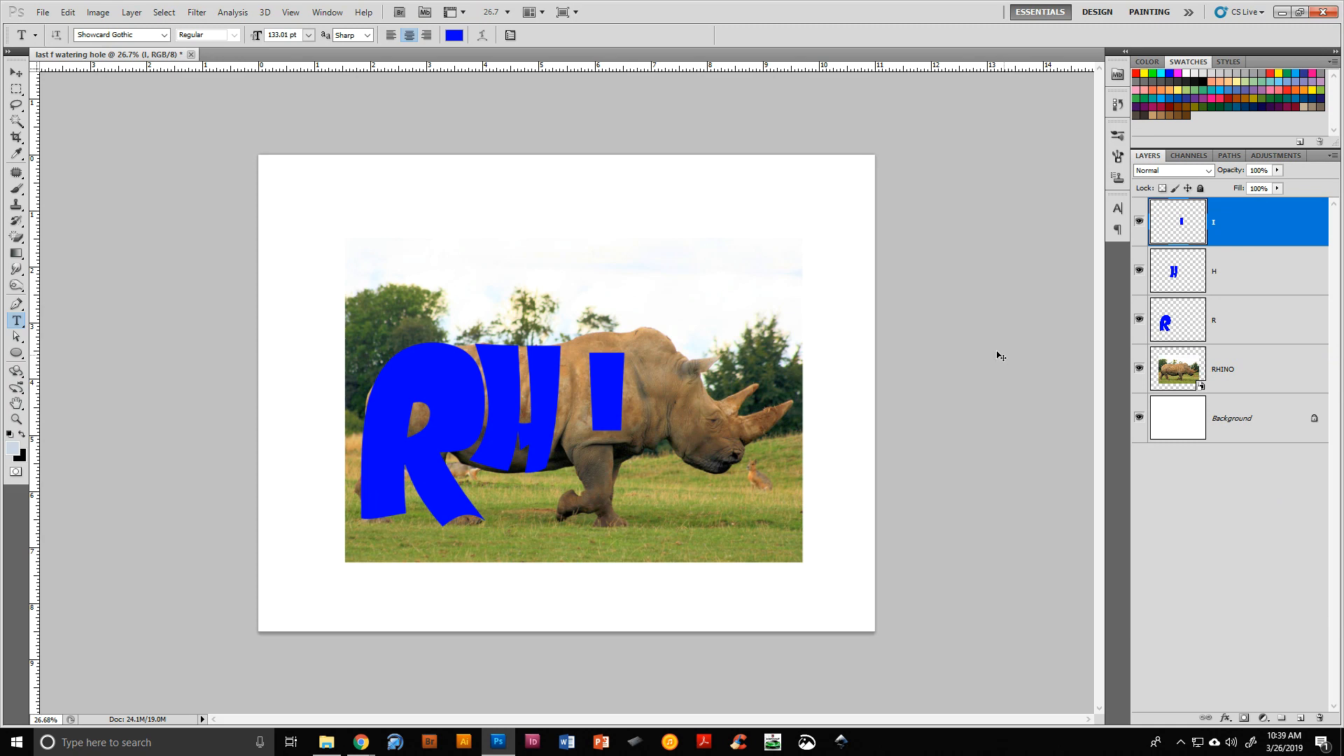
{"action": "key", "text": "ctrl+t"}
{"action": "left_click_drag", "start_coordinate": [607, 432], "coordinate": [586, 405]}
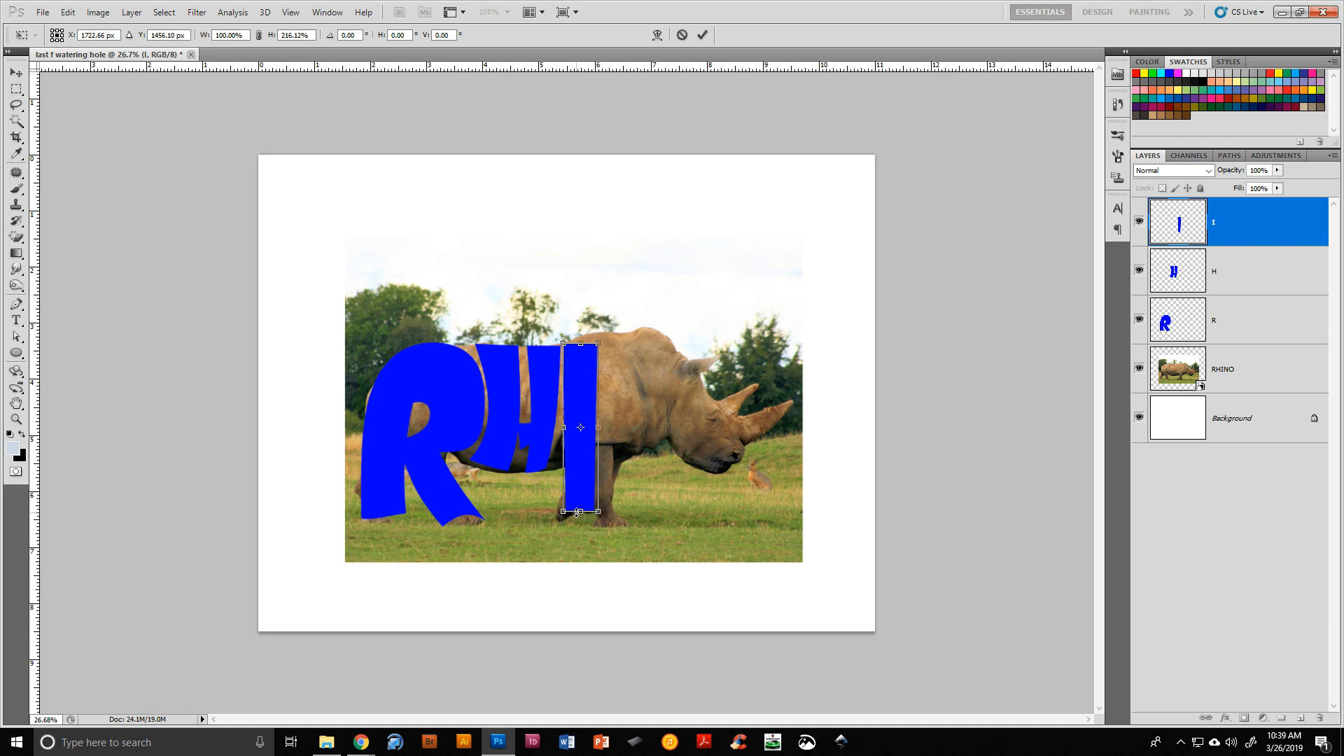
{"action": "left_click_drag", "start_coordinate": [581, 512], "coordinate": [580, 518]}
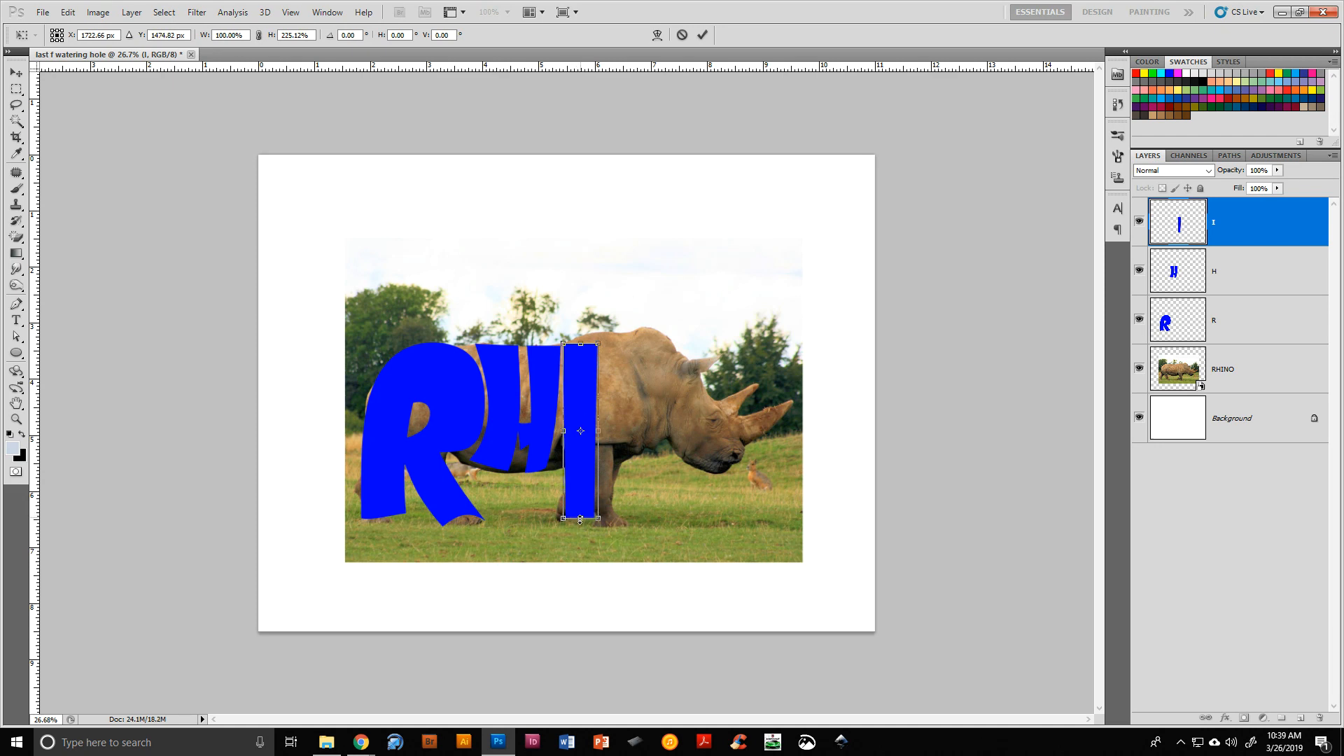
Warp the I so its bottom hooks along the rhino's front leg, then commit
{"action": "right_click", "coordinate": [585, 483]}
{"action": "left_click", "coordinate": [609, 590]}
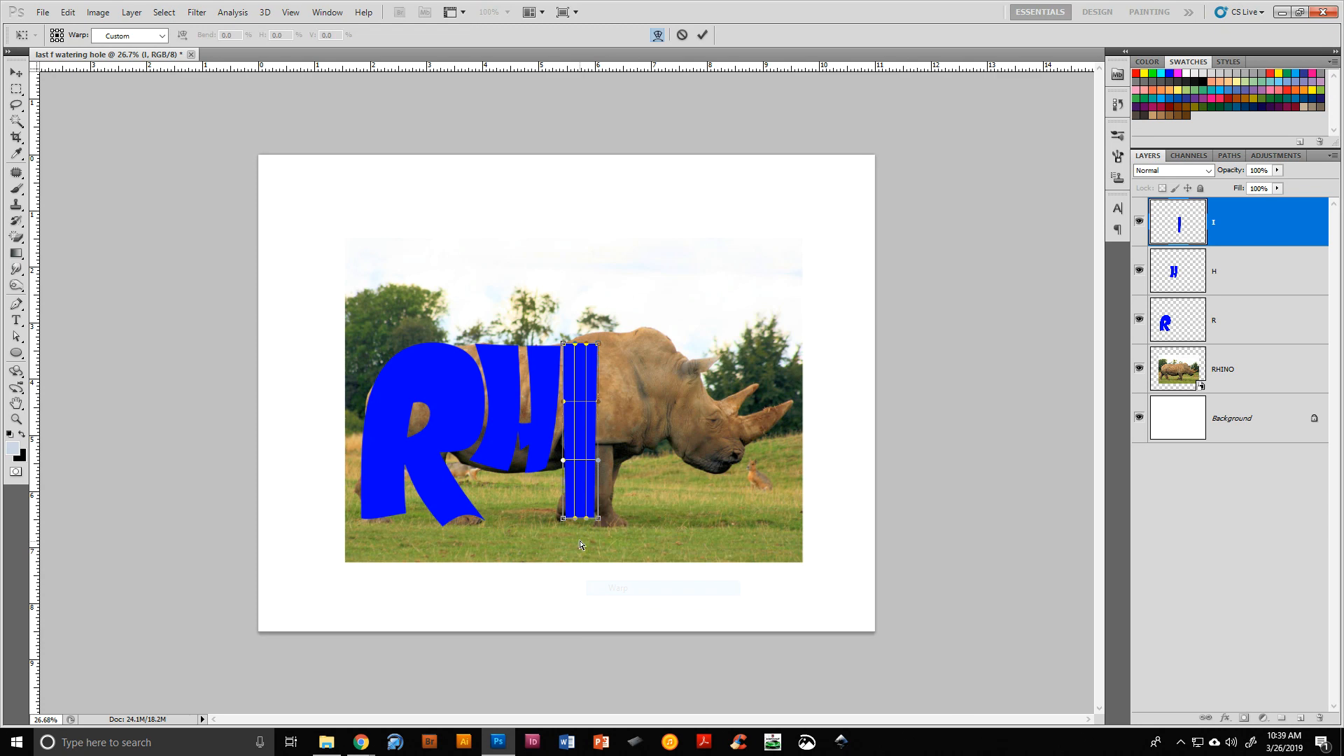
{"action": "mouse_move", "coordinate": [564, 519]}
{"action": "left_mouse_down"}
{"action": "mouse_move", "coordinate": [543, 520]}
{"action": "mouse_move", "coordinate": [584, 530]}
{"action": "left_mouse_up"}
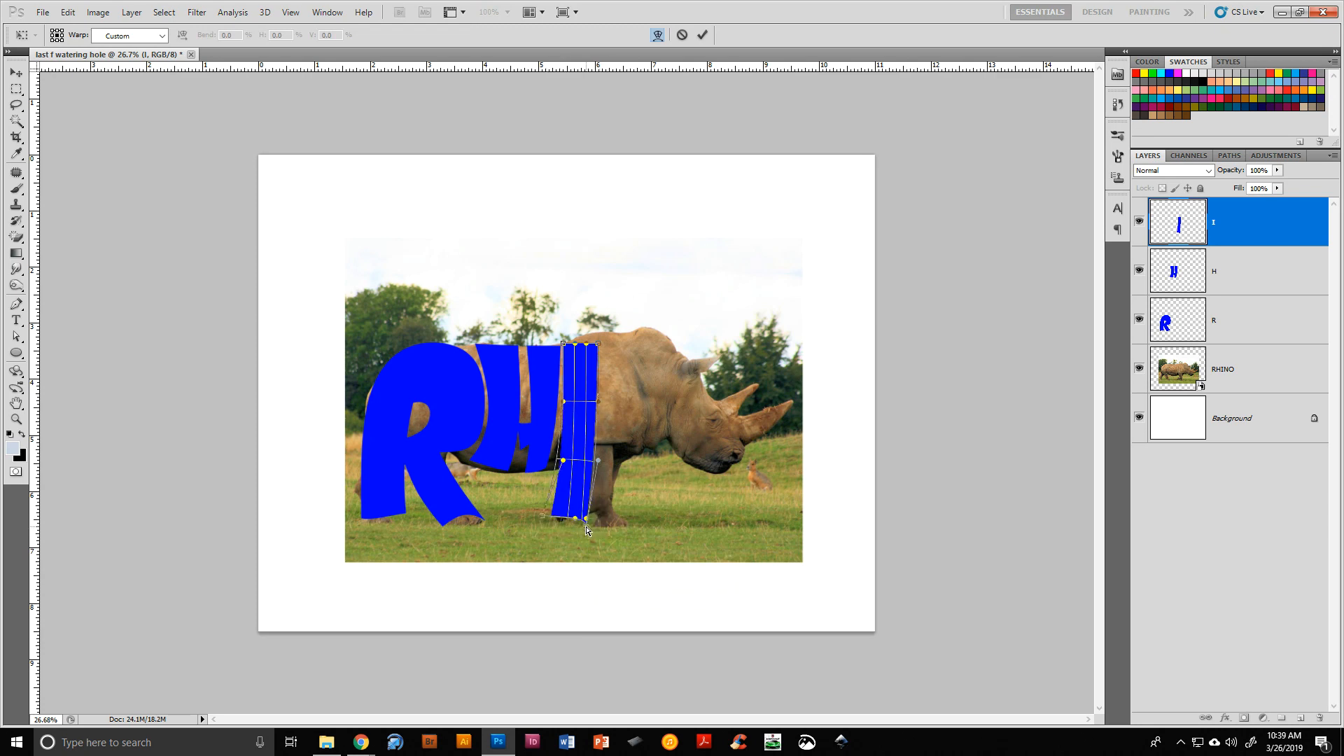
{"action": "left_click_drag", "start_coordinate": [598, 460], "coordinate": [634, 504]}
{"action": "left_click_drag", "start_coordinate": [564, 461], "coordinate": [568, 430]}
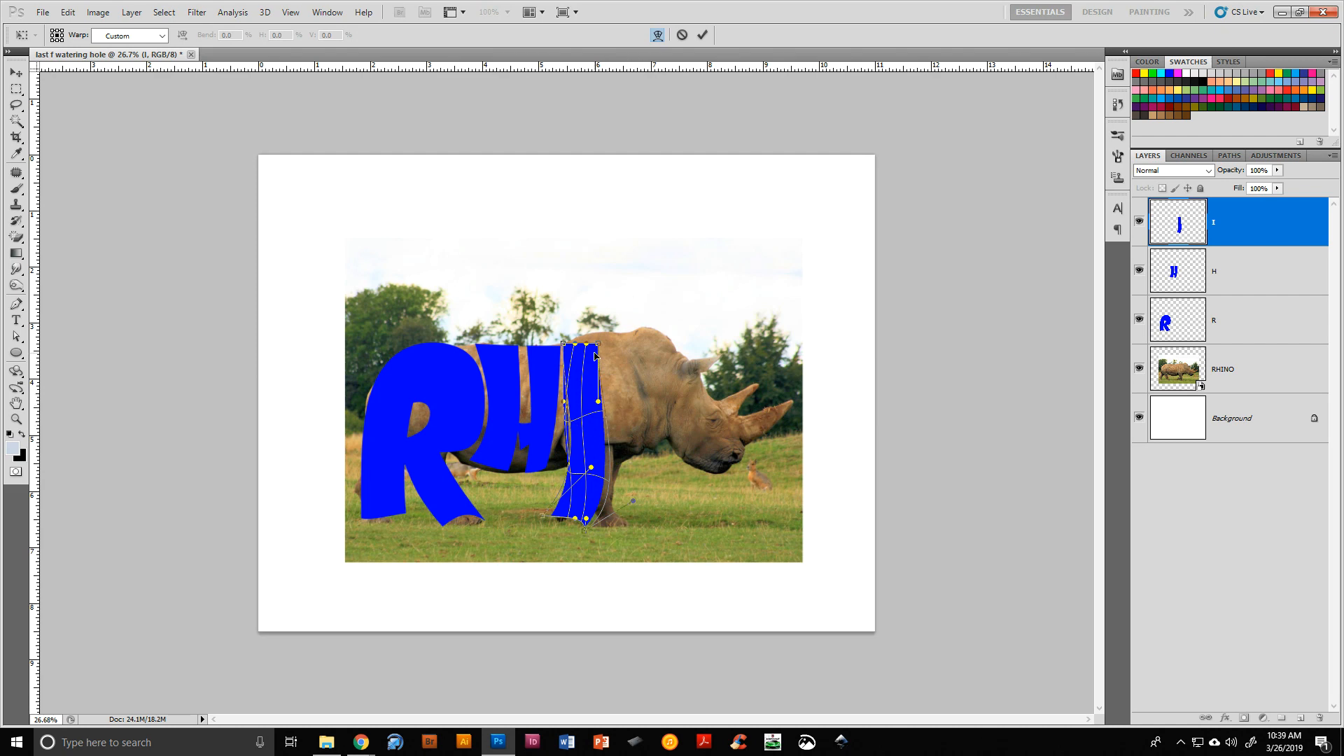
{"action": "mouse_move", "coordinate": [597, 349]}
{"action": "left_mouse_down"}
{"action": "mouse_move", "coordinate": [595, 335]}
{"action": "mouse_move", "coordinate": [588, 343]}
{"action": "left_mouse_up"}
{"action": "left_click_drag", "start_coordinate": [576, 524], "coordinate": [562, 519]}
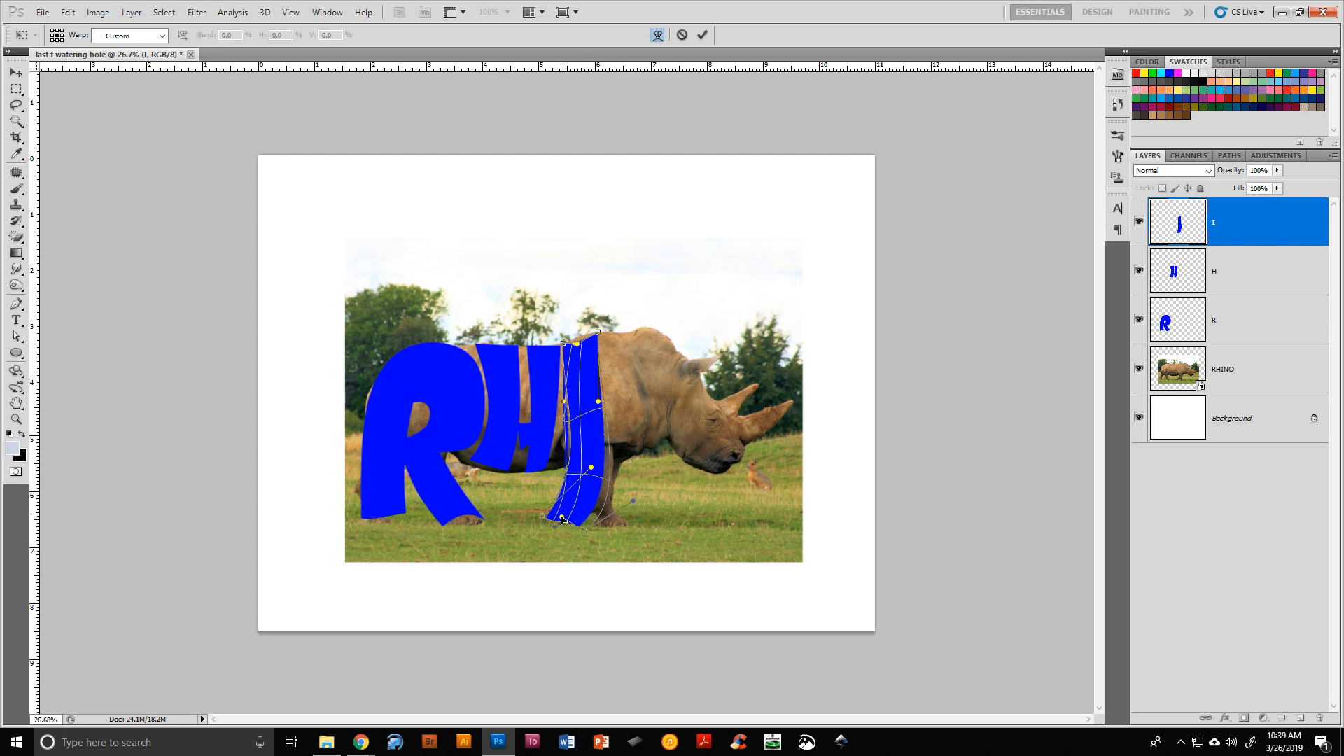
{"action": "left_click", "coordinate": [702, 35]}
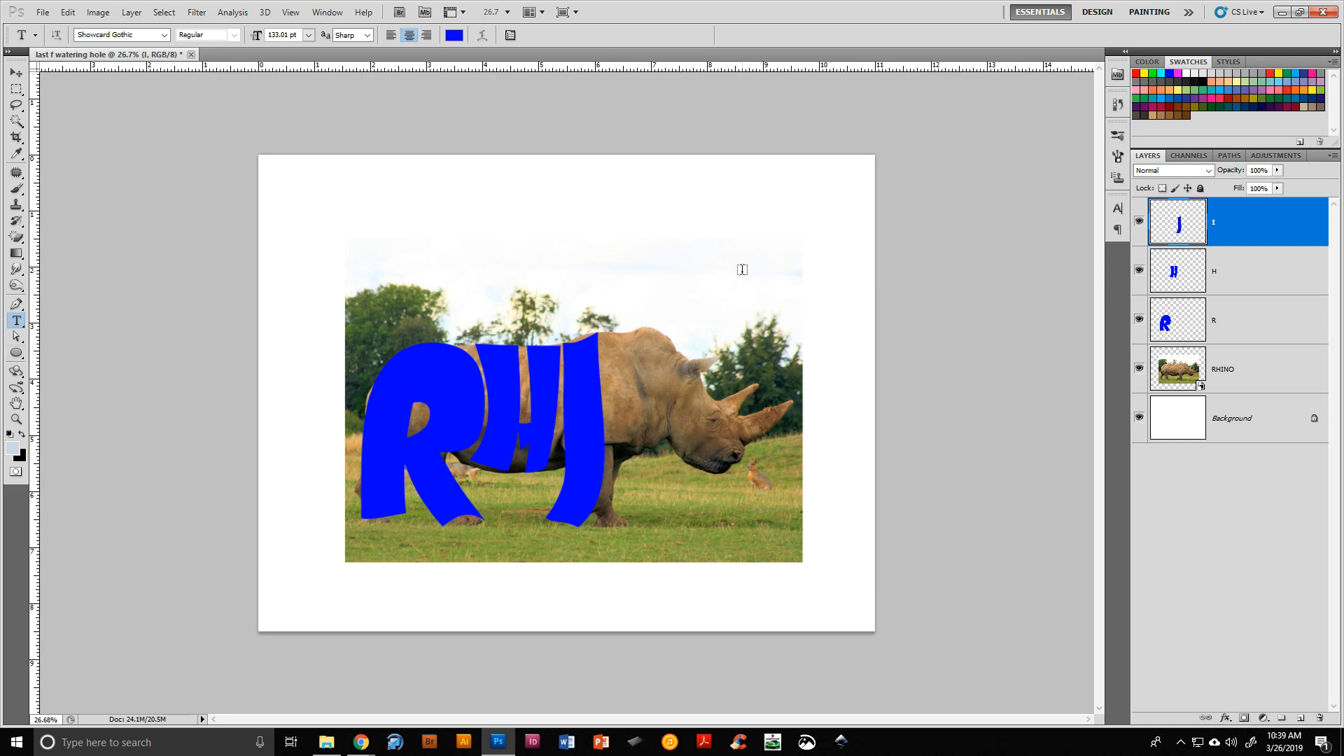
Add a letter N text layer above the rhino's head
{"action": "left_click", "coordinate": [672, 324]}
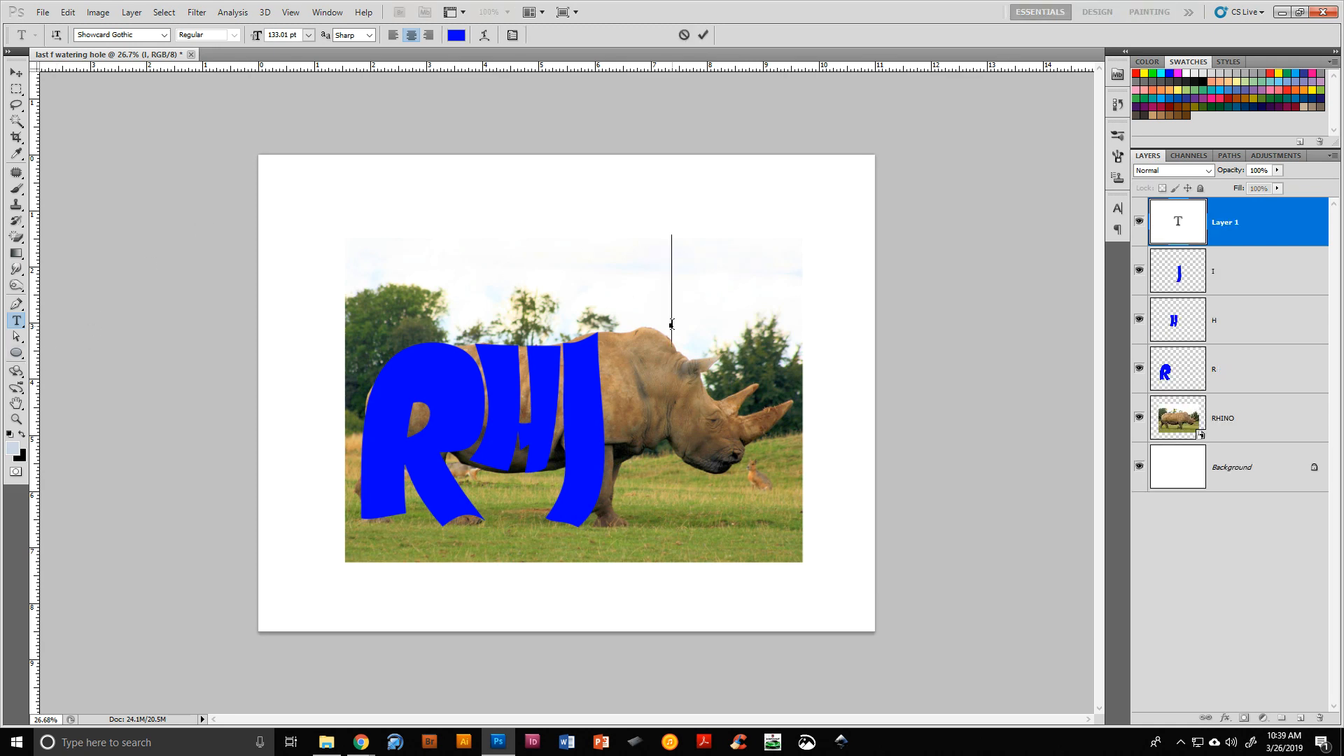
{"action": "type", "text": "N"}
{"action": "left_click", "coordinate": [703, 36]}
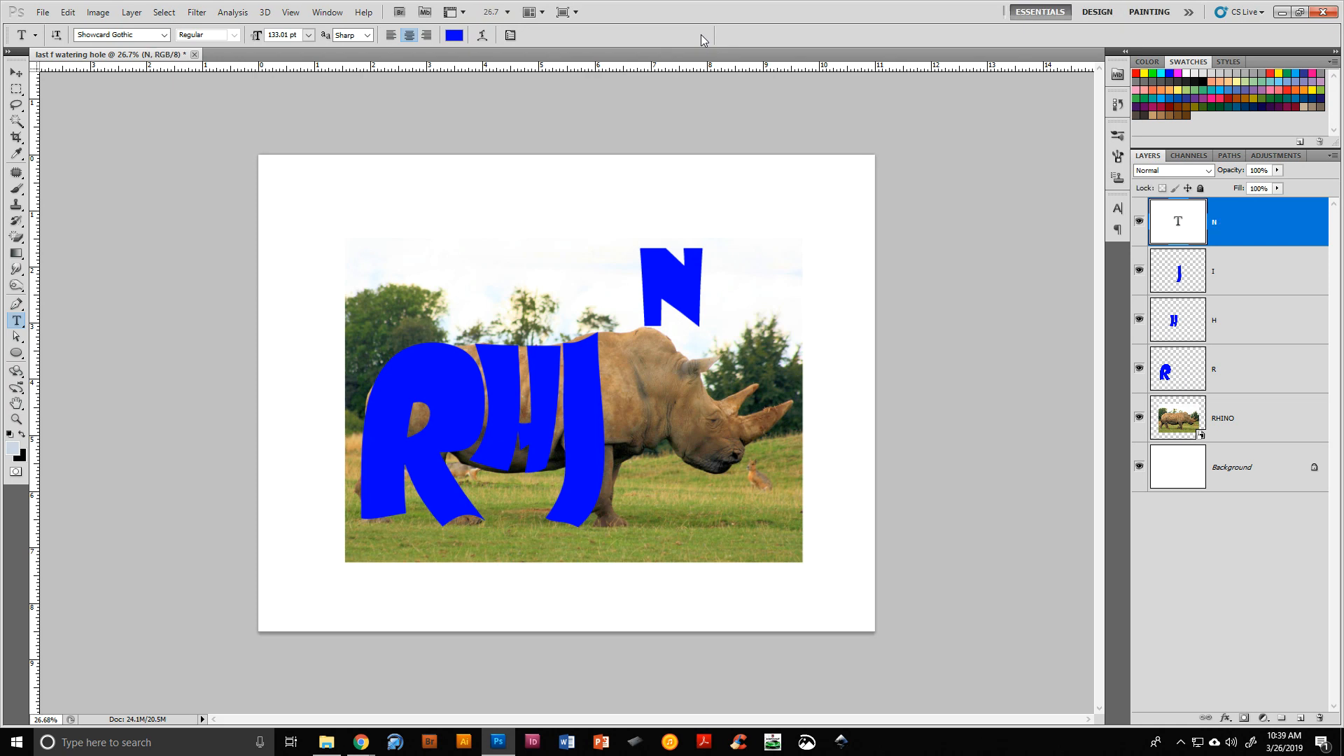
Move the N onto the rhino's neck and stretch it taller with Free Transform
{"action": "key", "text": "ctrl+t"}
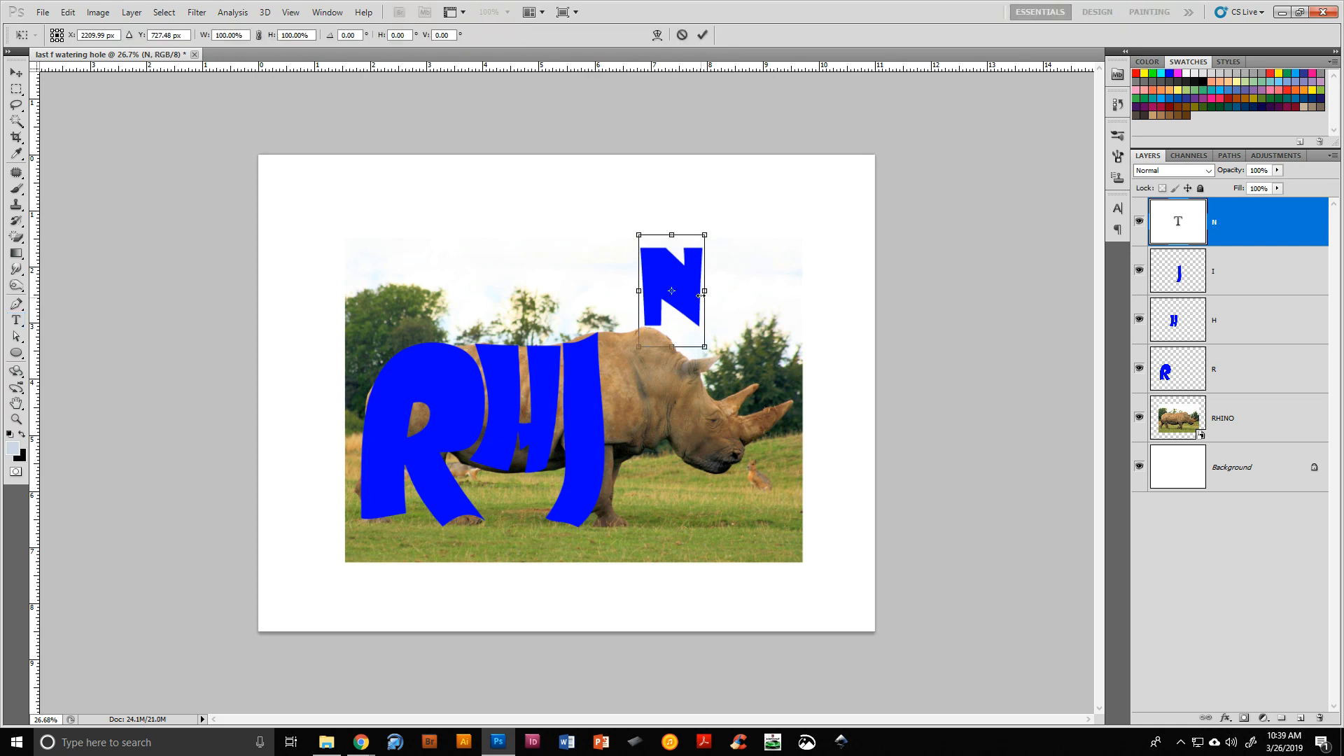
{"action": "left_click_drag", "start_coordinate": [685, 289], "coordinate": [649, 374]}
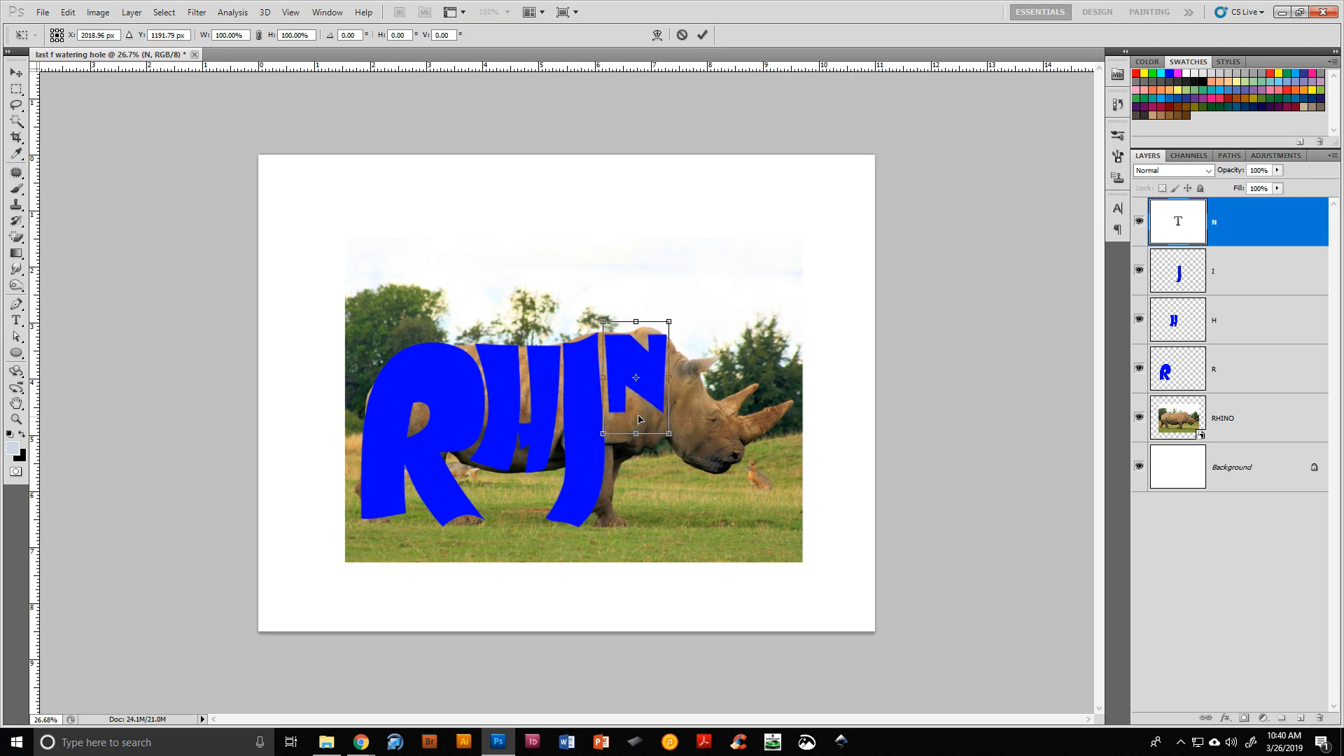
{"action": "left_click_drag", "start_coordinate": [638, 430], "coordinate": [637, 496]}
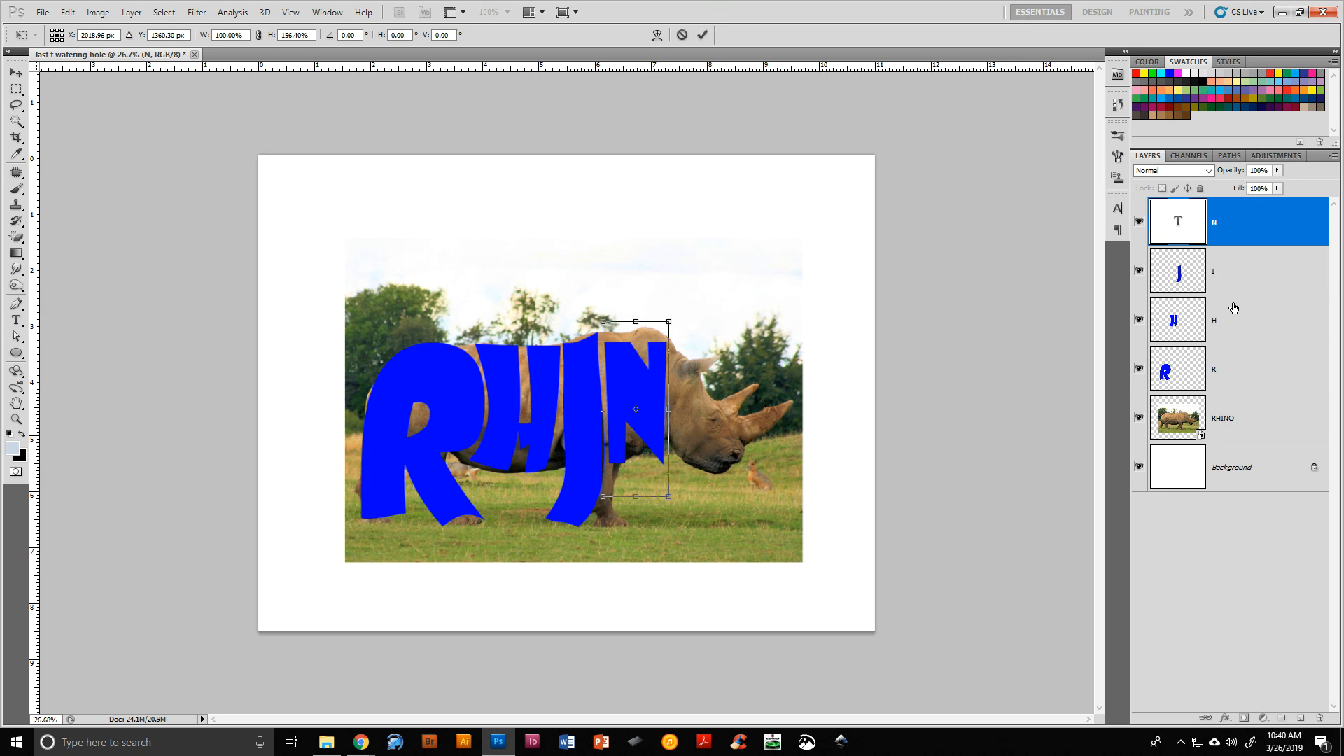
{"action": "key", "text": "Return"}
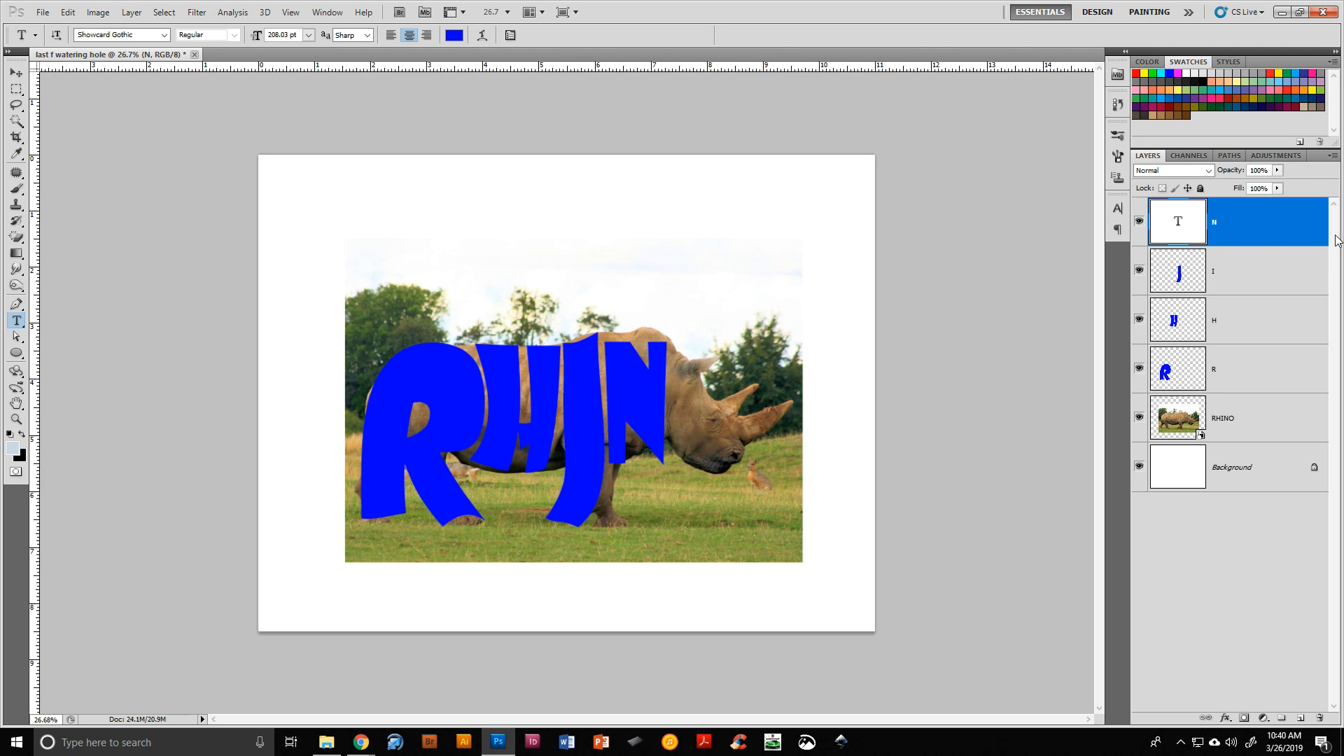
Rasterize the N layer and warp it so its bottom reaches the front leg and its top follows the rhino's neck, then commit
{"action": "right_click", "coordinate": [1267, 220]}
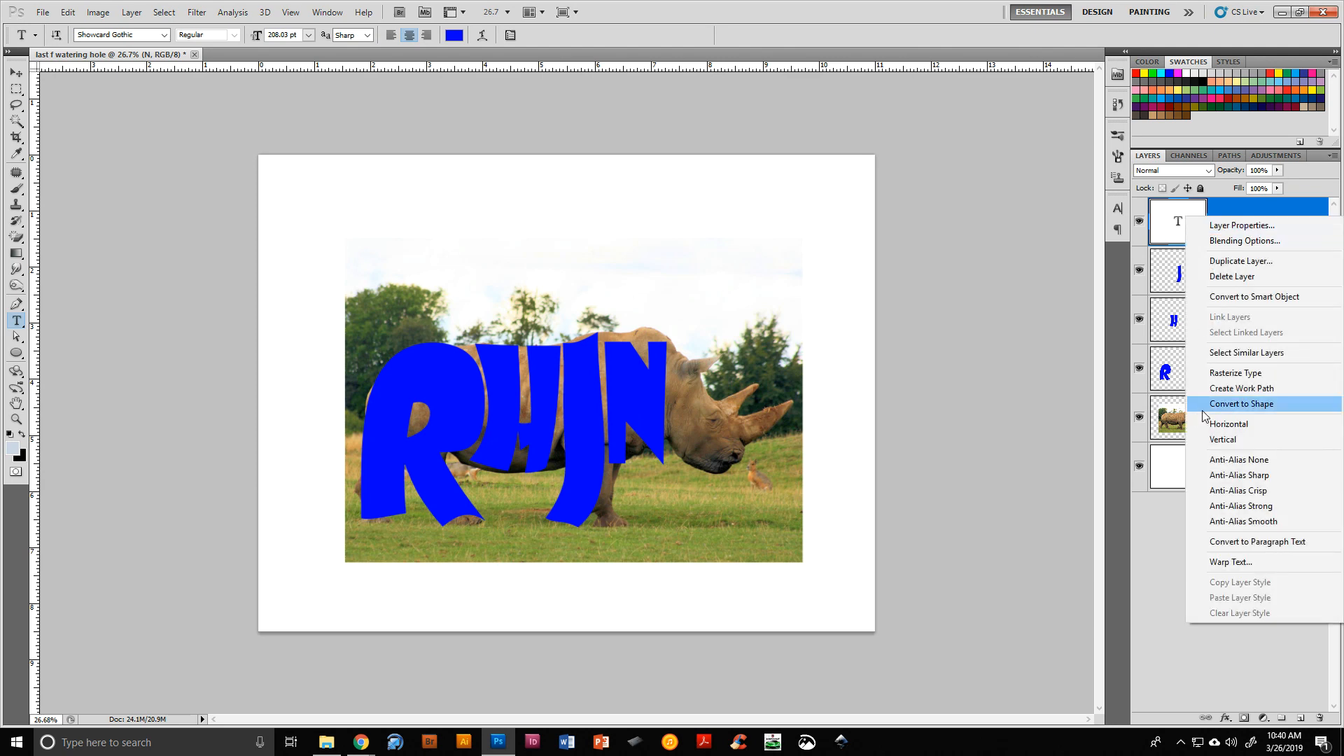
{"action": "left_click", "coordinate": [1232, 373]}
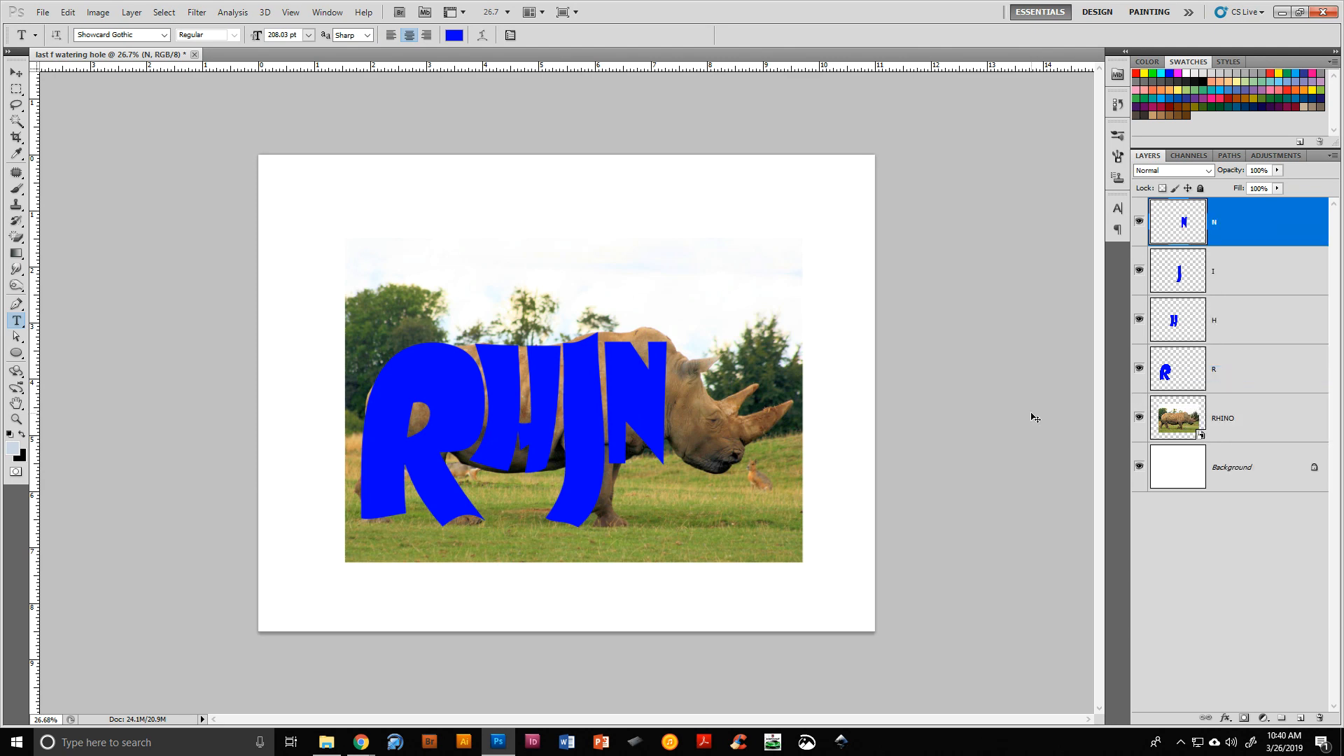
{"action": "key", "text": "ctrl+t"}
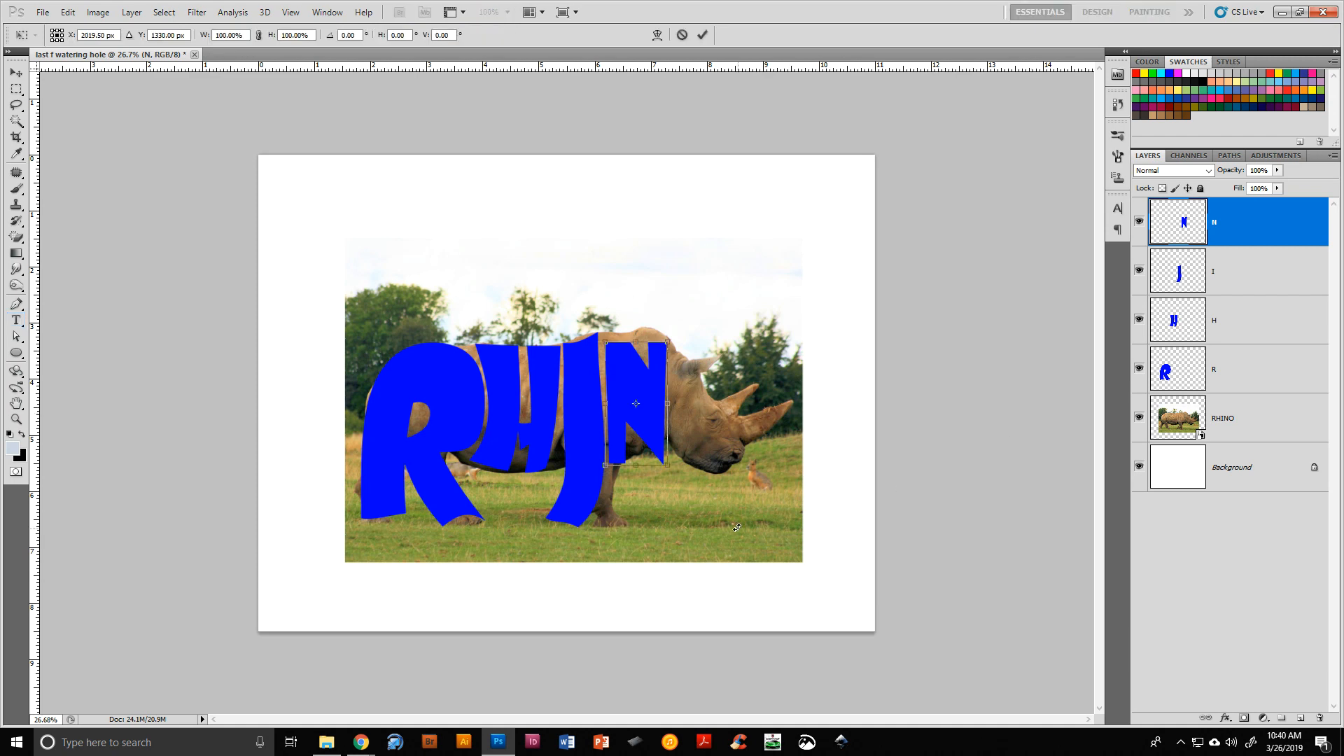
{"action": "right_click", "coordinate": [646, 431]}
{"action": "left_click", "coordinate": [670, 535]}
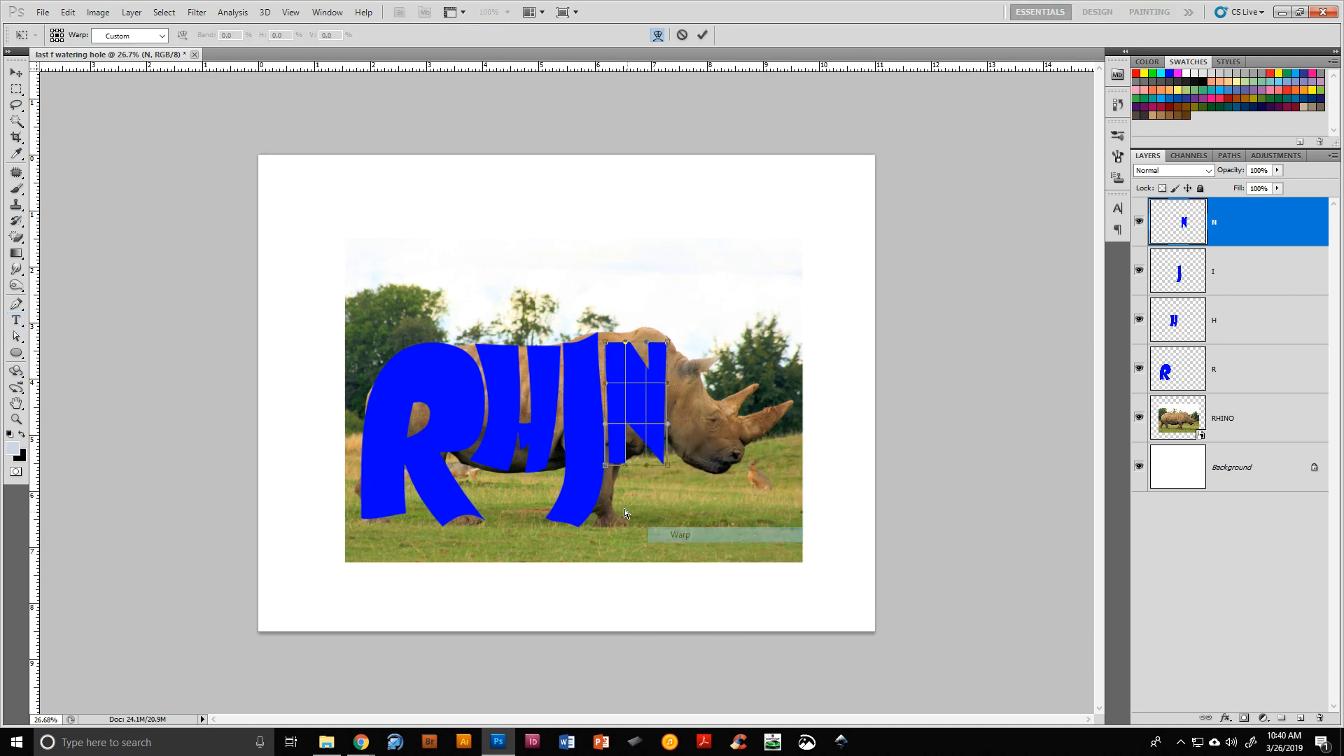
{"action": "left_click_drag", "start_coordinate": [616, 462], "coordinate": [609, 577]}
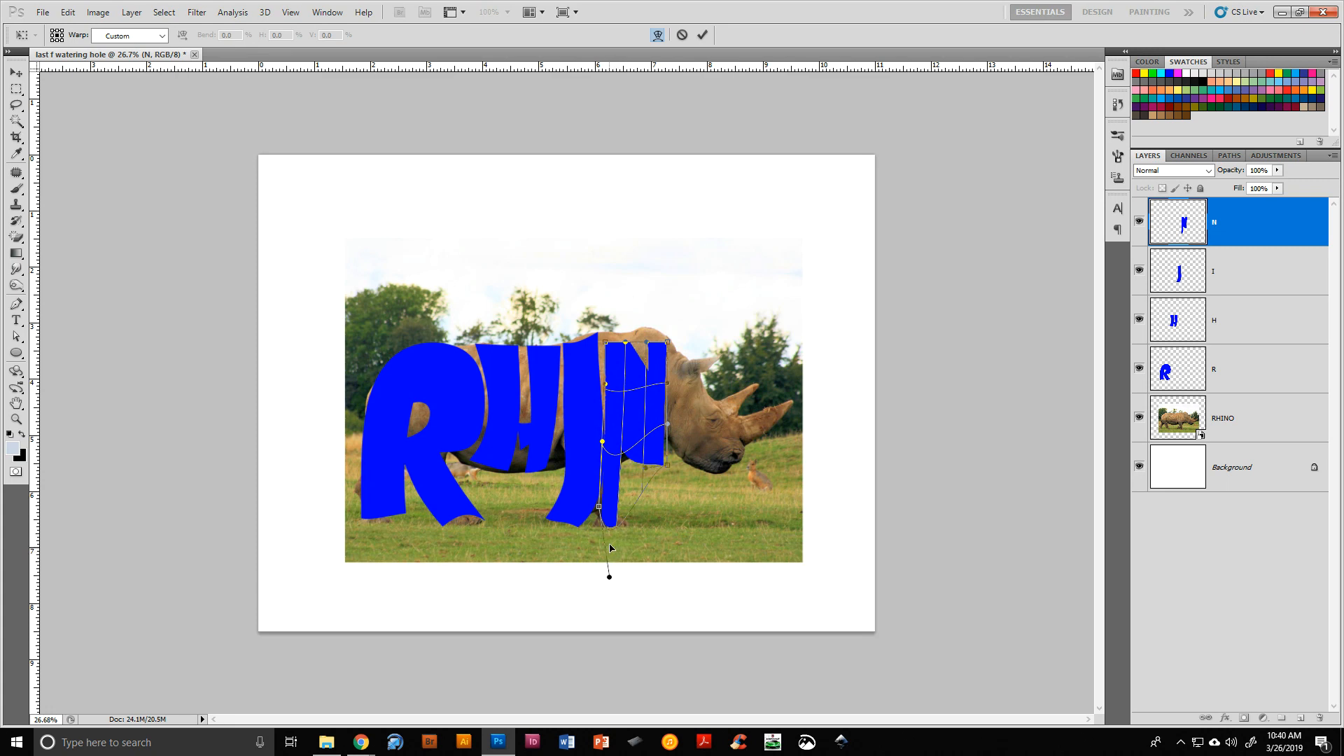
{"action": "left_click_drag", "start_coordinate": [597, 522], "coordinate": [596, 527]}
{"action": "left_click_drag", "start_coordinate": [609, 577], "coordinate": [615, 545]}
{"action": "left_click_drag", "start_coordinate": [652, 428], "coordinate": [642, 404]}
{"action": "left_click_drag", "start_coordinate": [612, 351], "coordinate": [655, 331]}
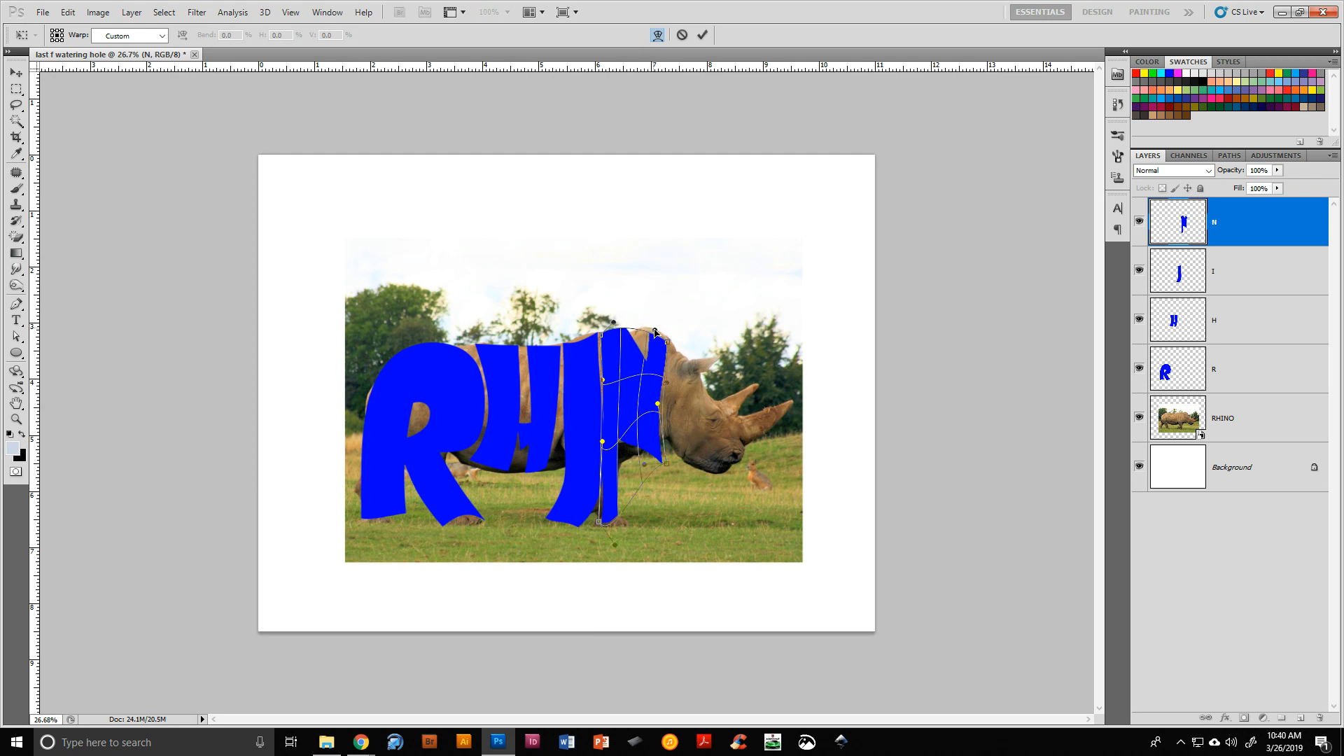
{"action": "left_click", "coordinate": [702, 34]}
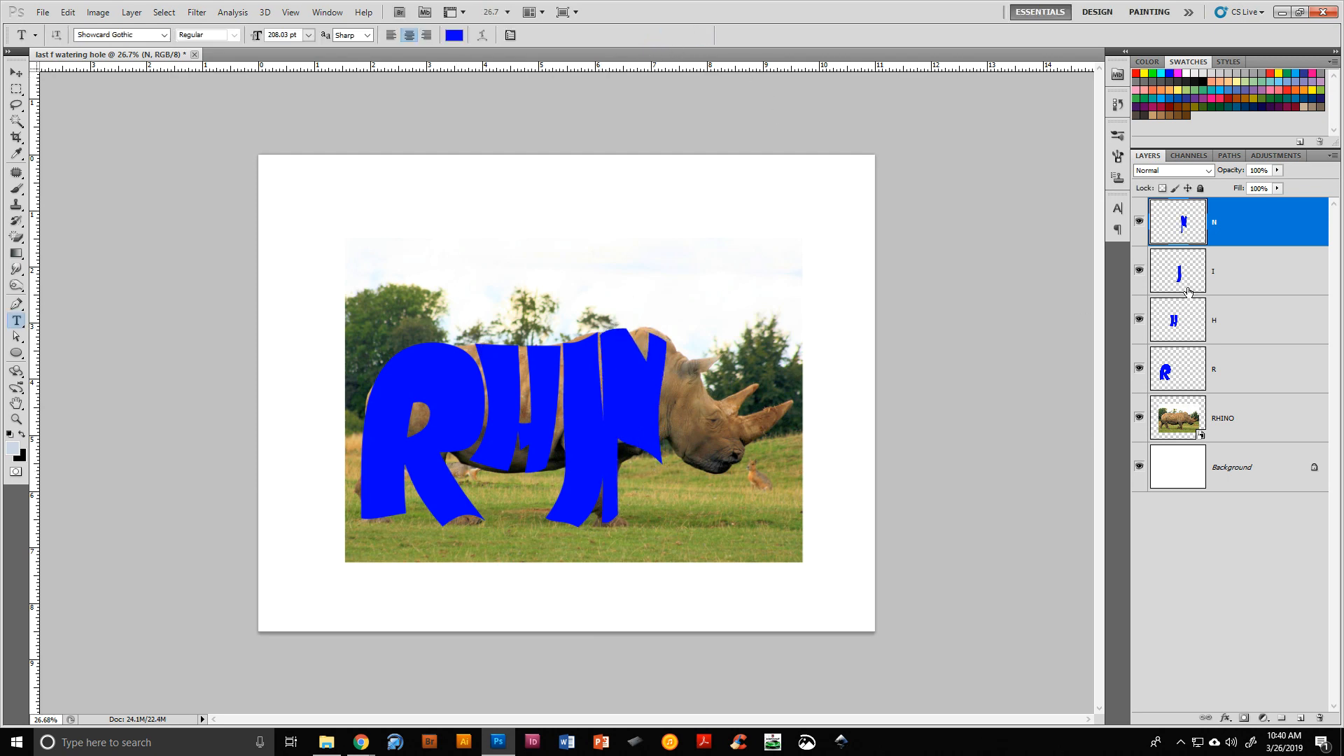
Add an O text layer on the rhino's head
{"action": "key", "text": "v"}
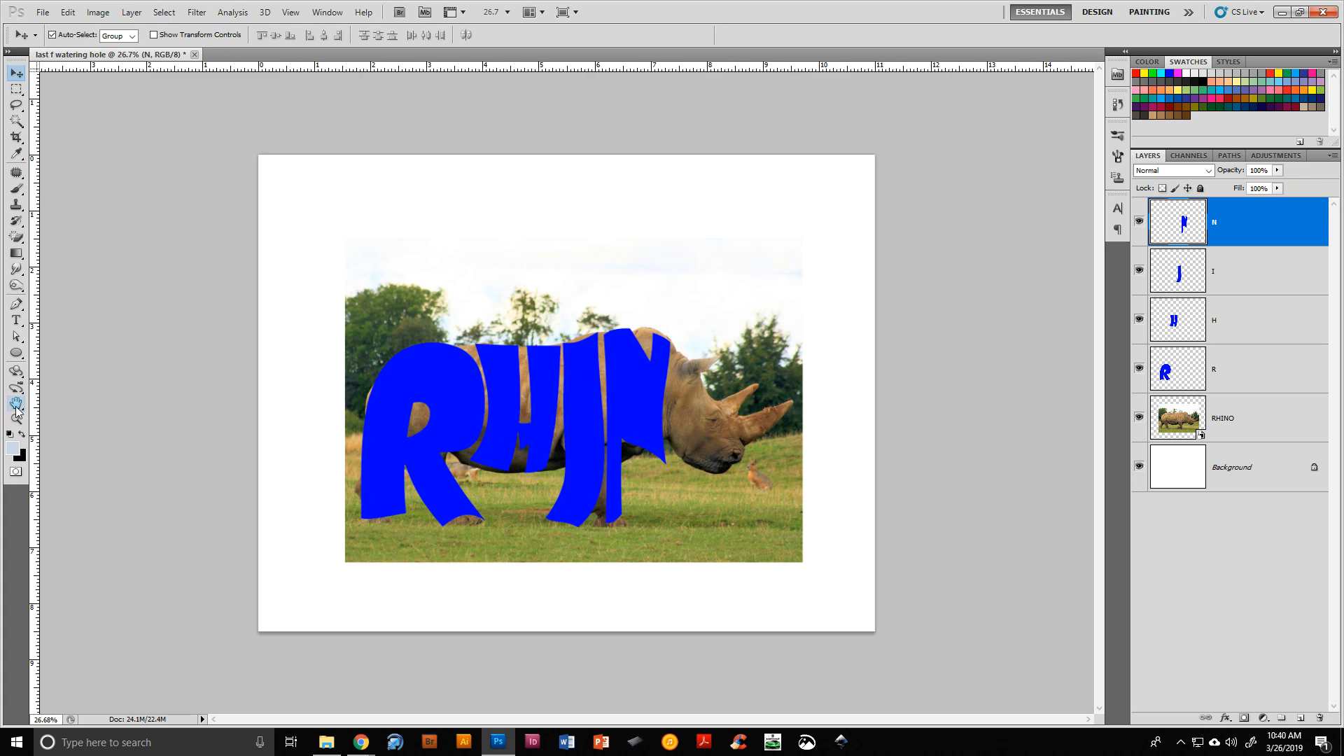
{"action": "left_click", "coordinate": [16, 320]}
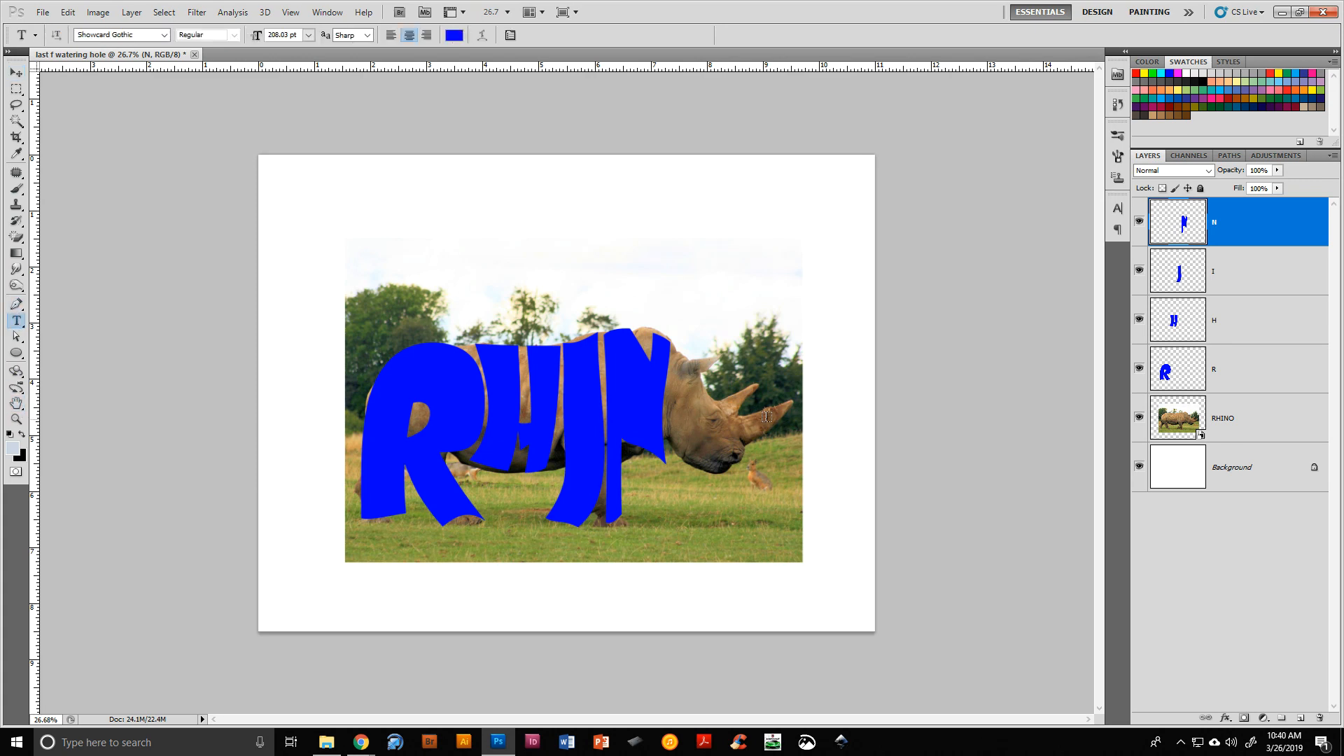
{"action": "left_click", "coordinate": [698, 417]}
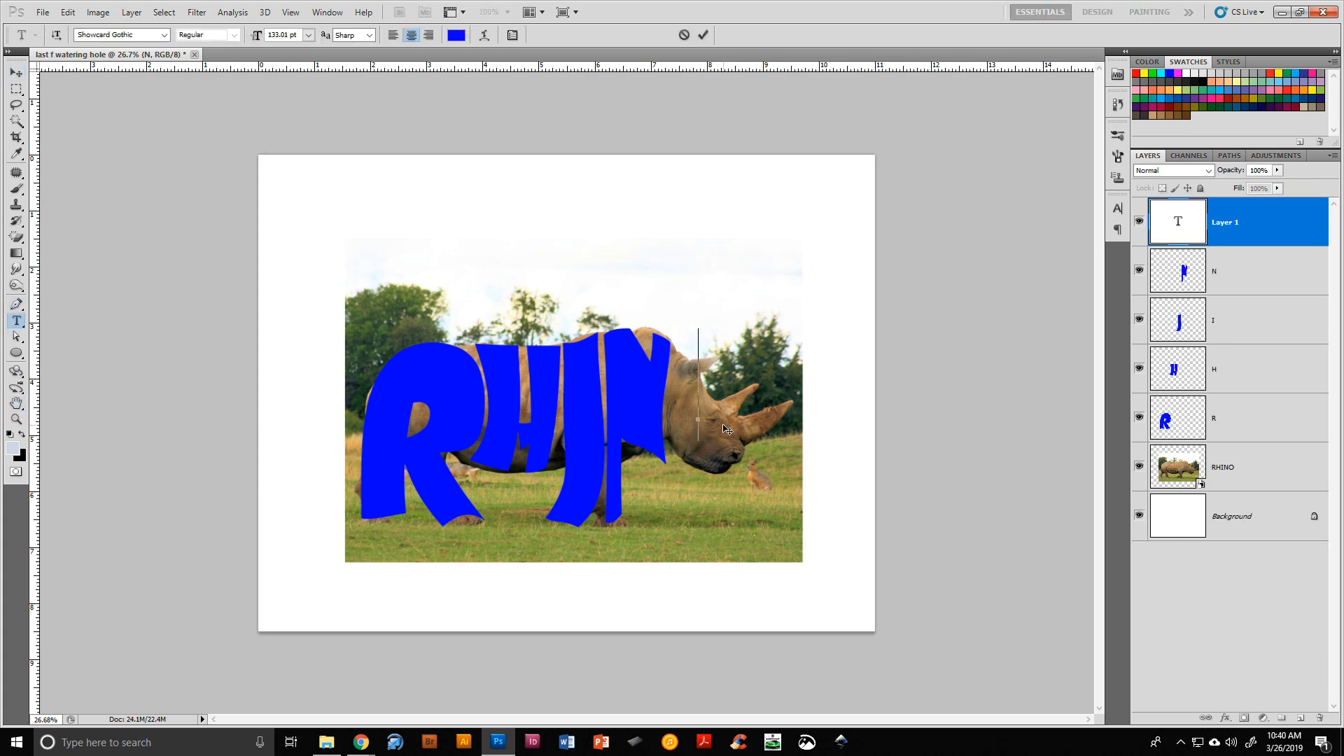
{"action": "type", "text": "O"}
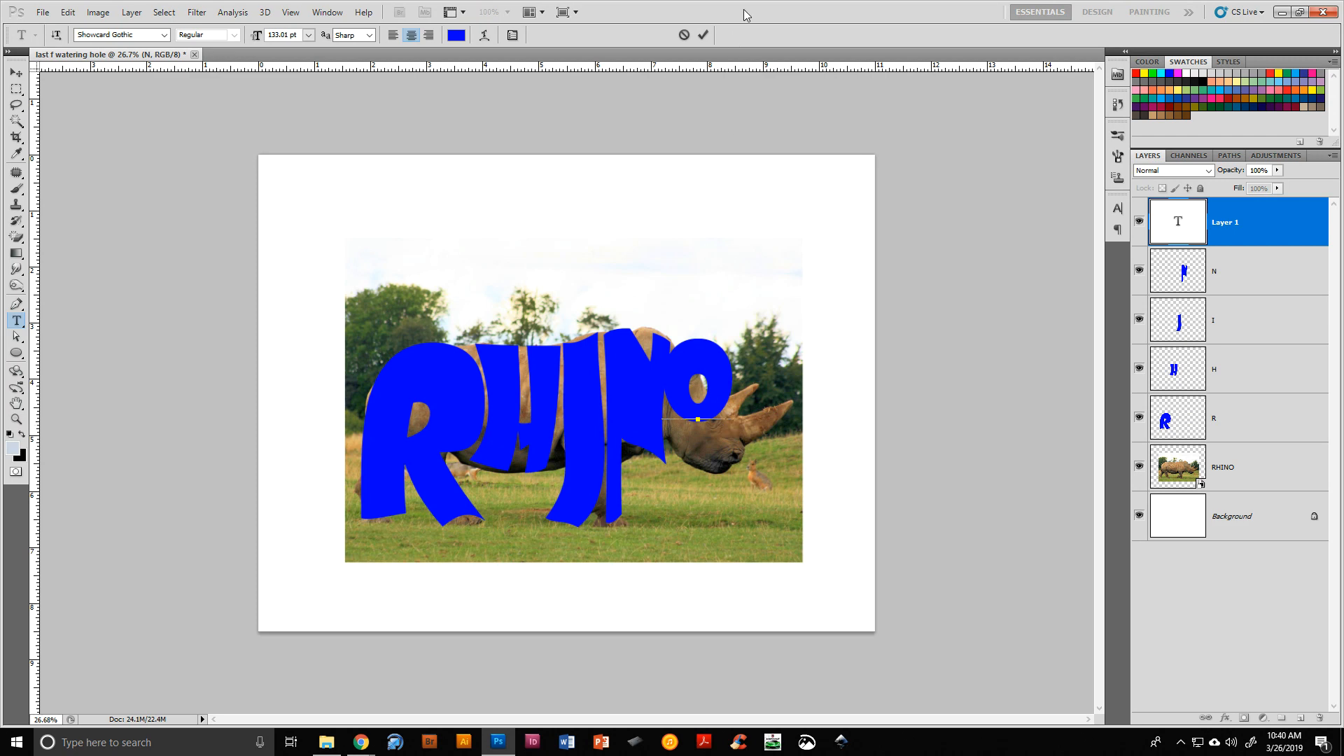
{"action": "left_click", "coordinate": [699, 39]}
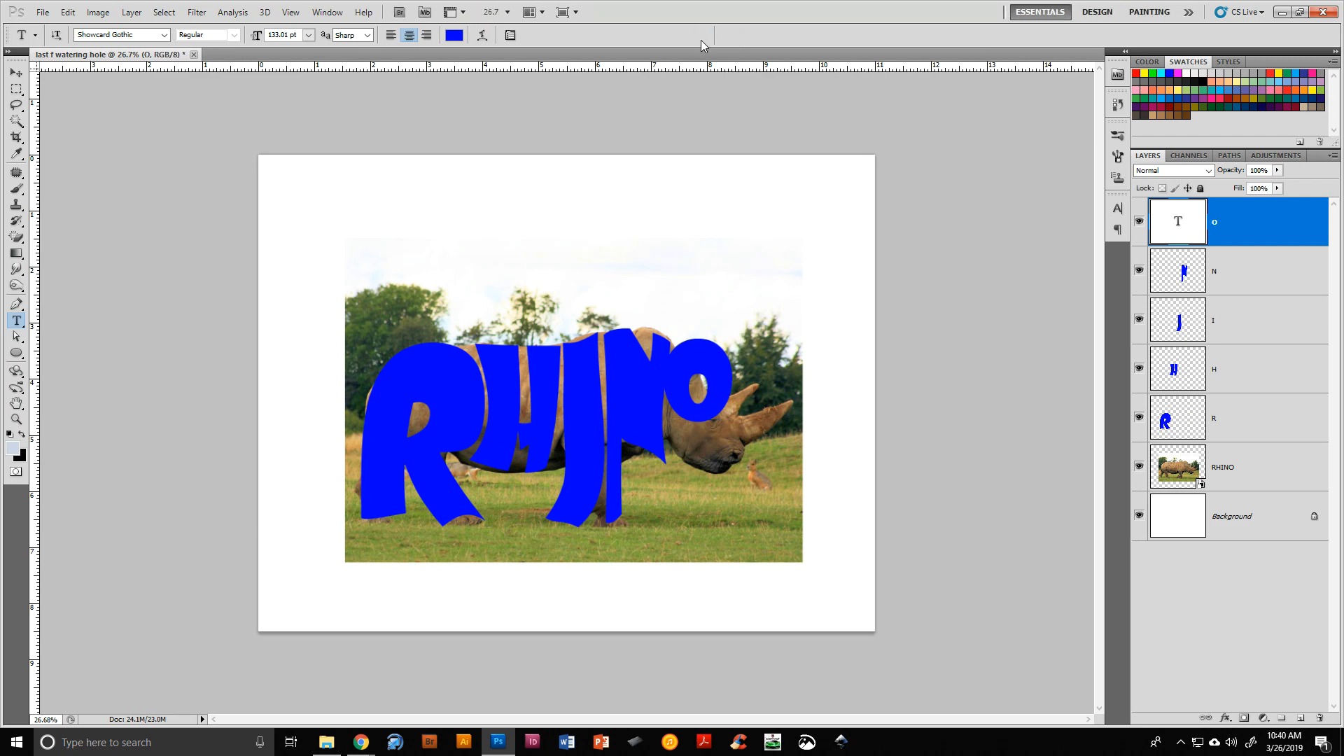
Stretch the O taller and rotate it over the rhino's head with Free Transform
{"action": "key", "text": "ctrl+t"}
{"action": "left_click_drag", "start_coordinate": [748, 350], "coordinate": [754, 478]}
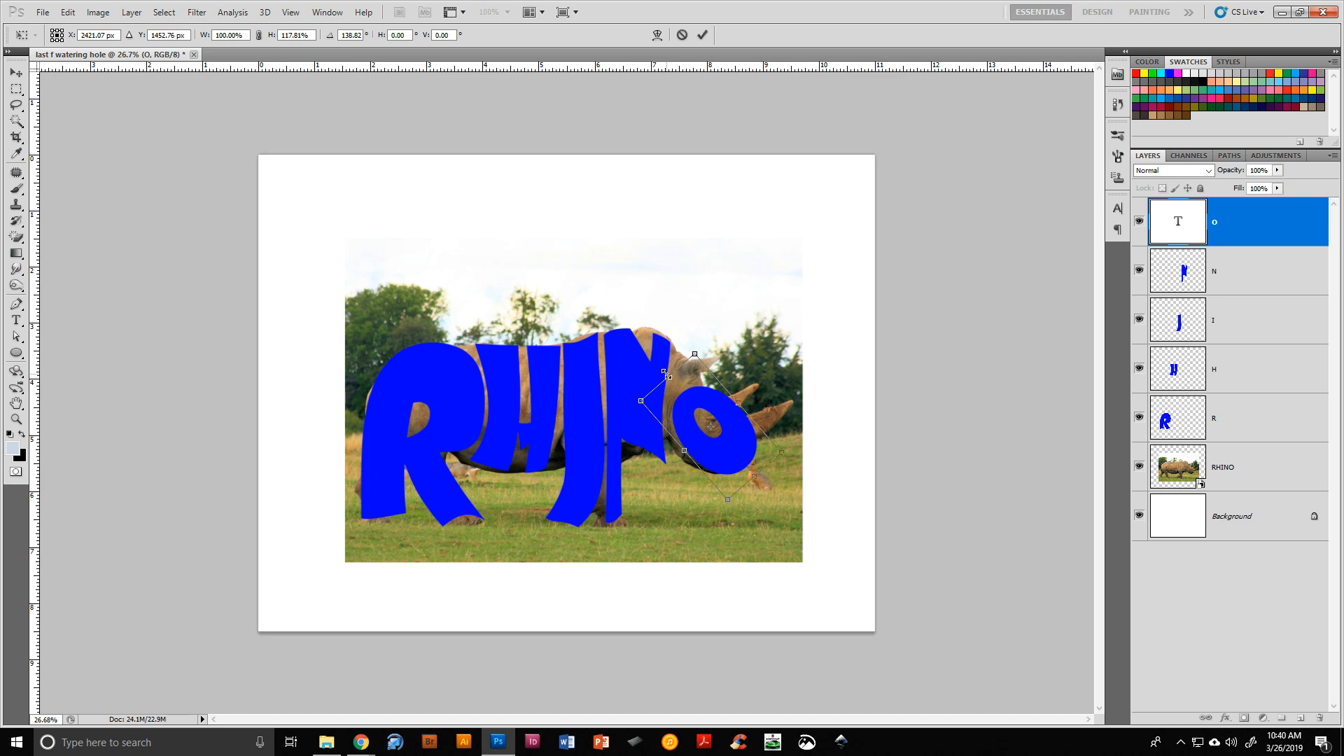
{"action": "left_click_drag", "start_coordinate": [668, 378], "coordinate": [665, 374]}
{"action": "left_click_drag", "start_coordinate": [758, 492], "coordinate": [657, 294]}
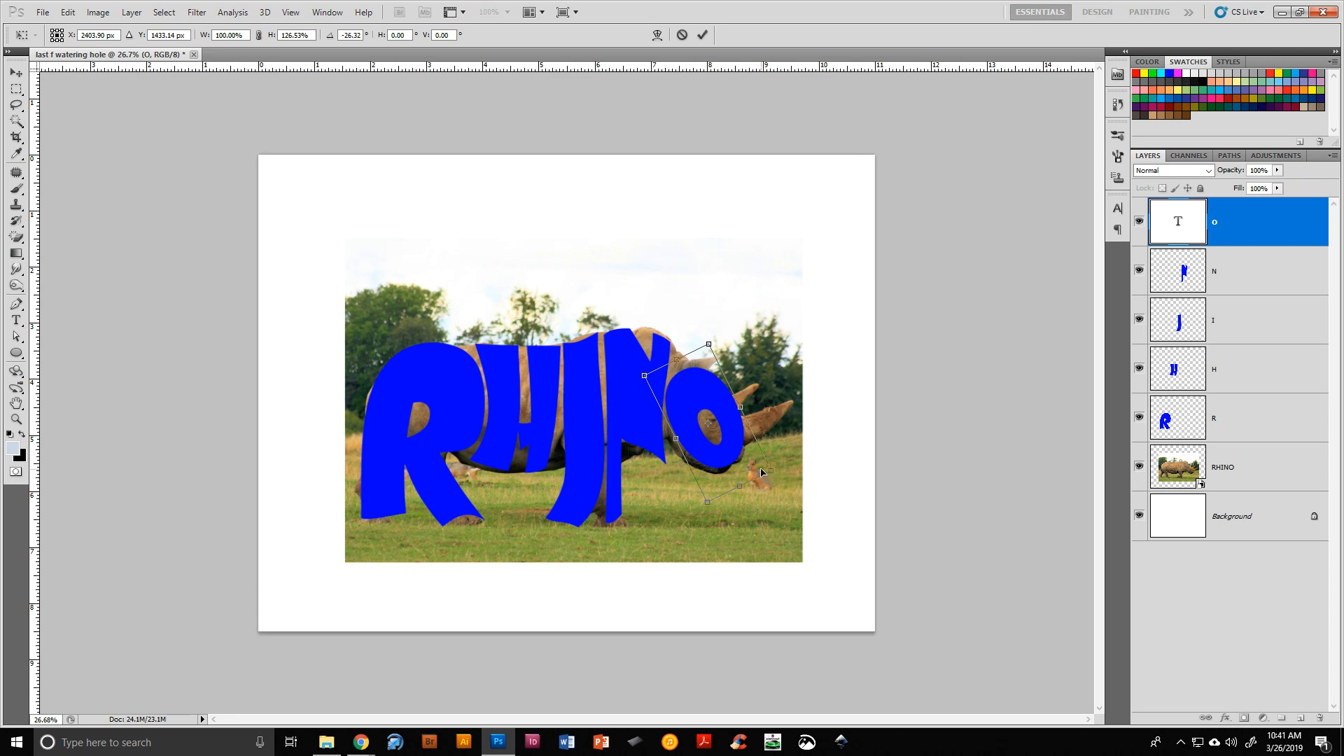
{"action": "left_click_drag", "start_coordinate": [788, 485], "coordinate": [622, 376]}
{"action": "left_click_drag", "start_coordinate": [707, 442], "coordinate": [722, 442]}
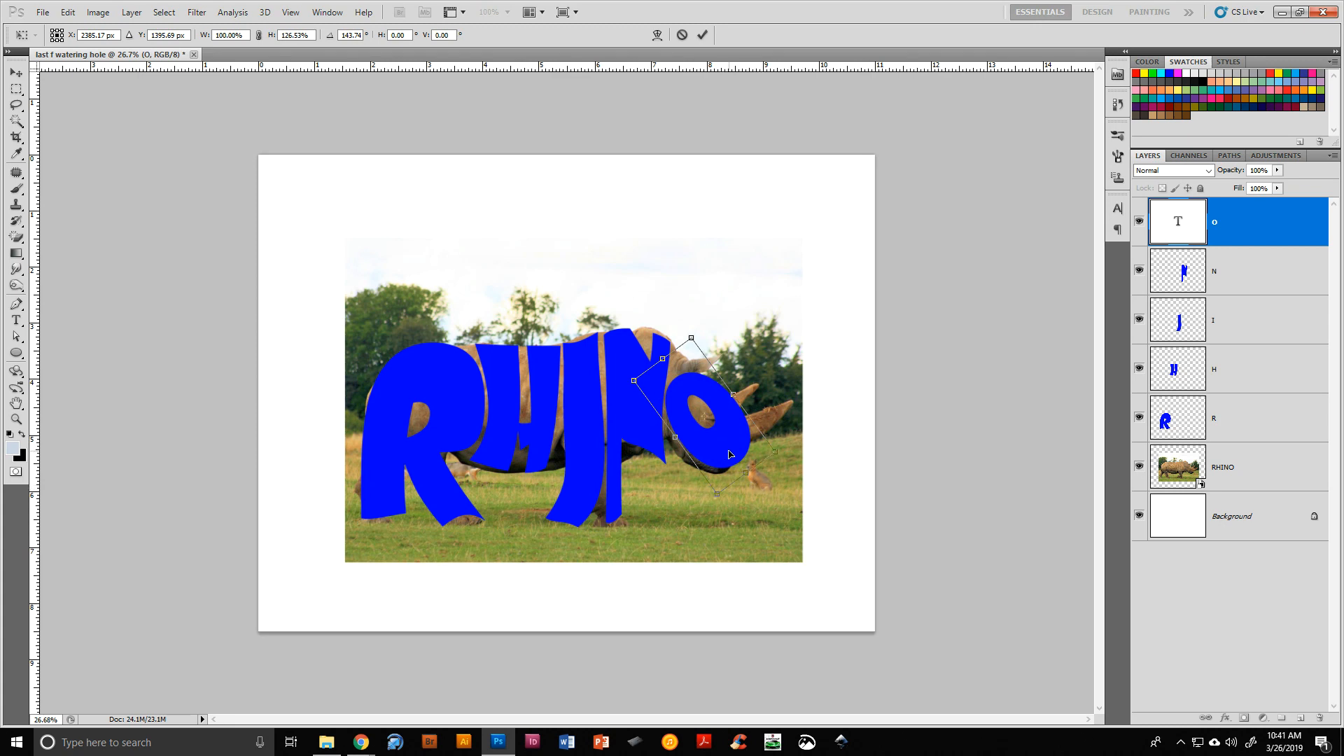
{"action": "key", "text": "Return"}
Rasterize the O layer and warp it into a pointed snout shape over the rhino's face, then commit
{"action": "right_click", "coordinate": [1254, 228]}
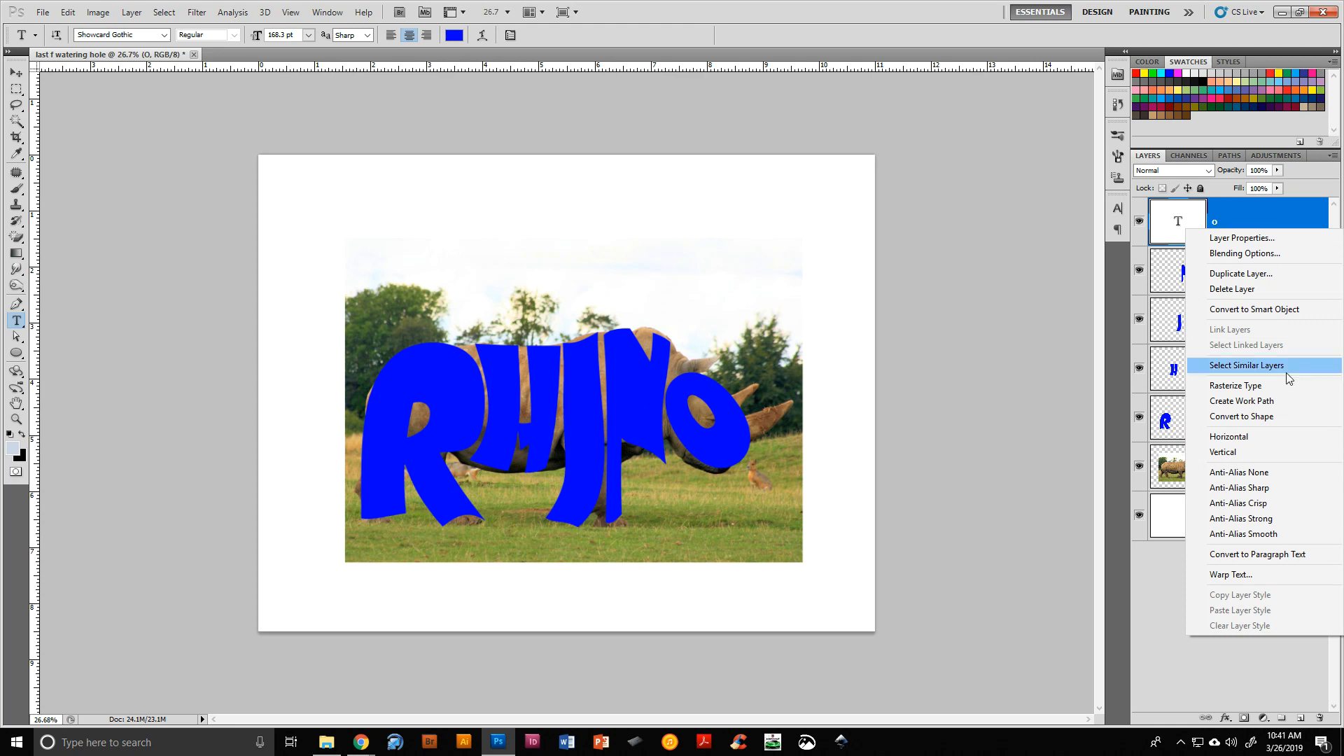
{"action": "left_click", "coordinate": [1275, 387]}
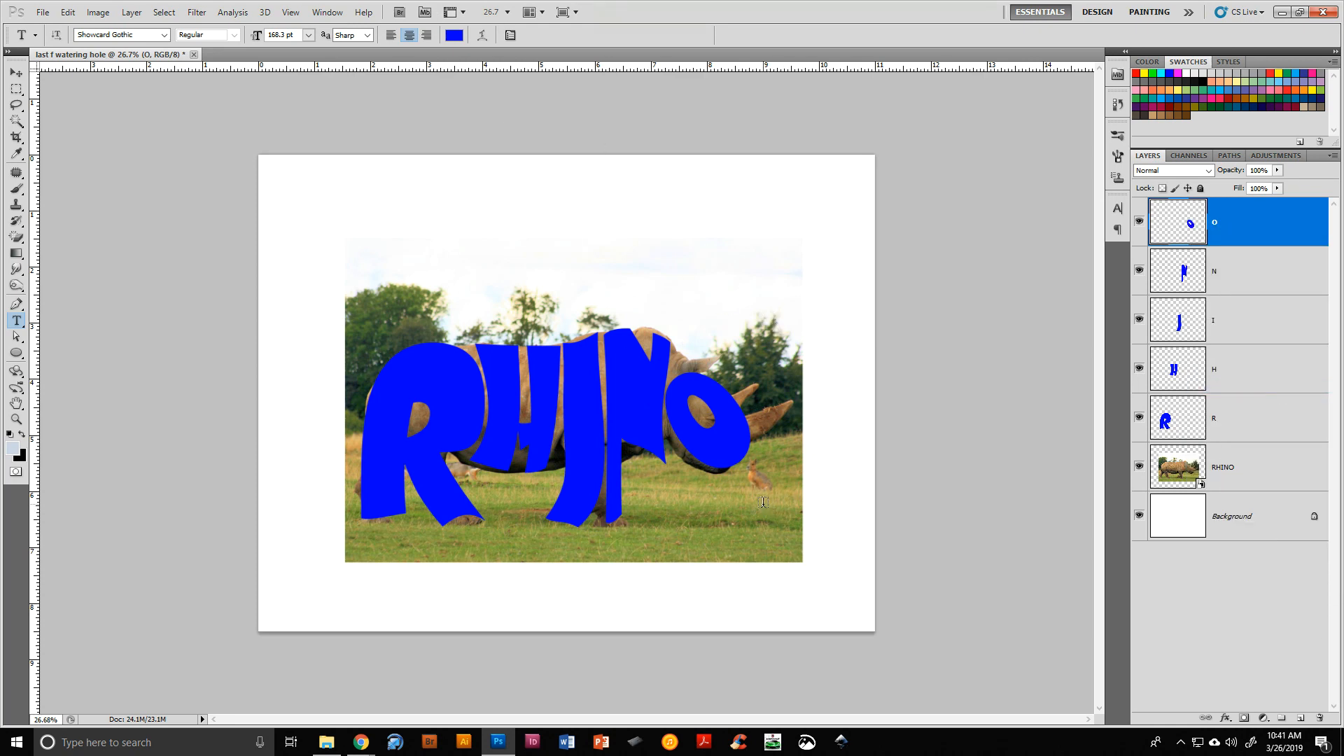
{"action": "key", "text": "ctrl+t"}
{"action": "right_click", "coordinate": [732, 441]}
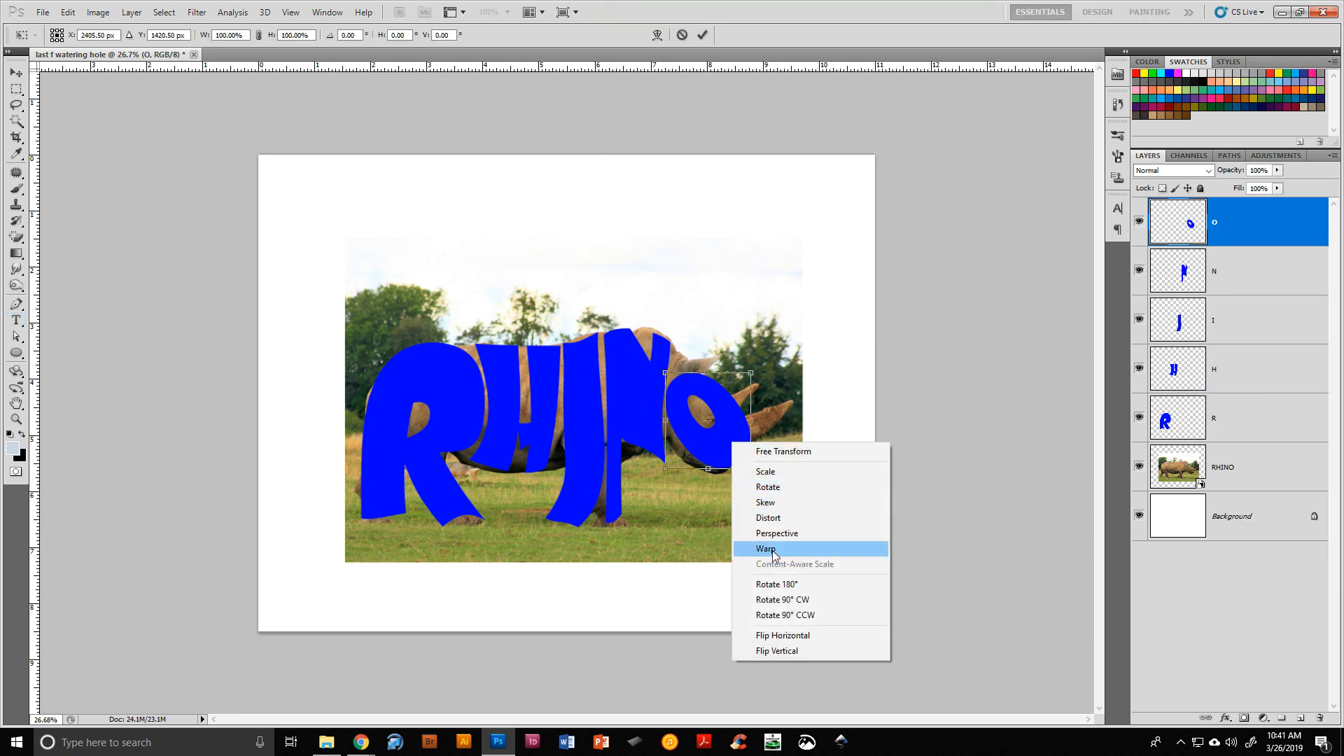
{"action": "left_click", "coordinate": [763, 547]}
{"action": "left_click_drag", "start_coordinate": [753, 445], "coordinate": [781, 413]}
{"action": "left_click_drag", "start_coordinate": [717, 449], "coordinate": [709, 384]}
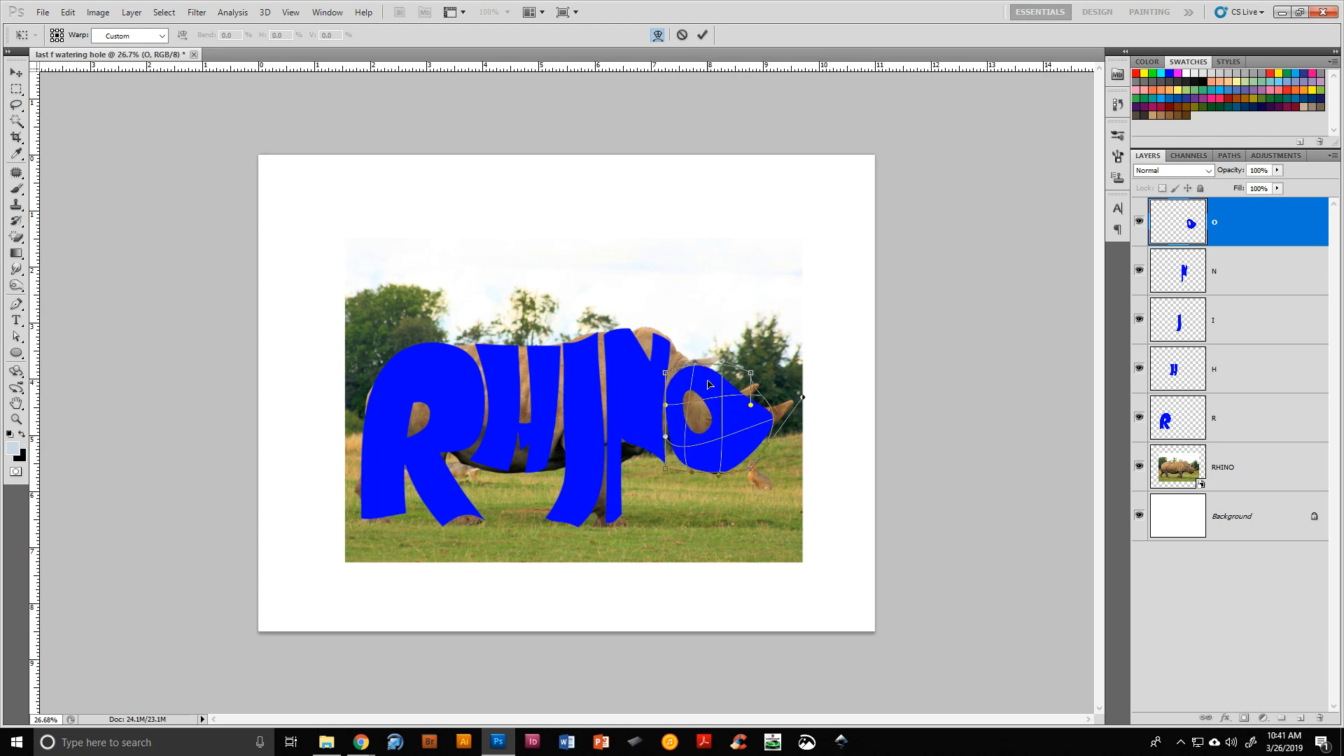
{"action": "left_click", "coordinate": [702, 34]}
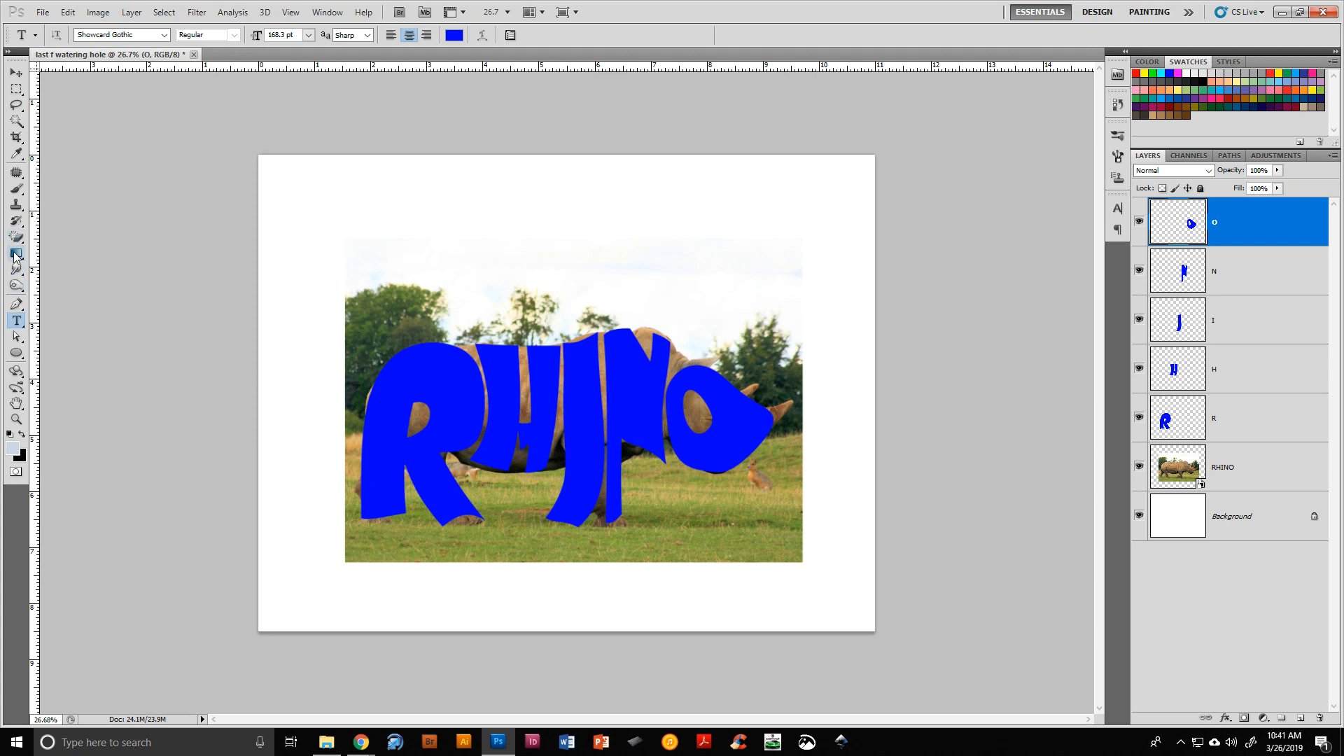
With the Smudge tool, pull the O's tip out past the rhino's nose into a long point
{"action": "left_click", "coordinate": [19, 273]}
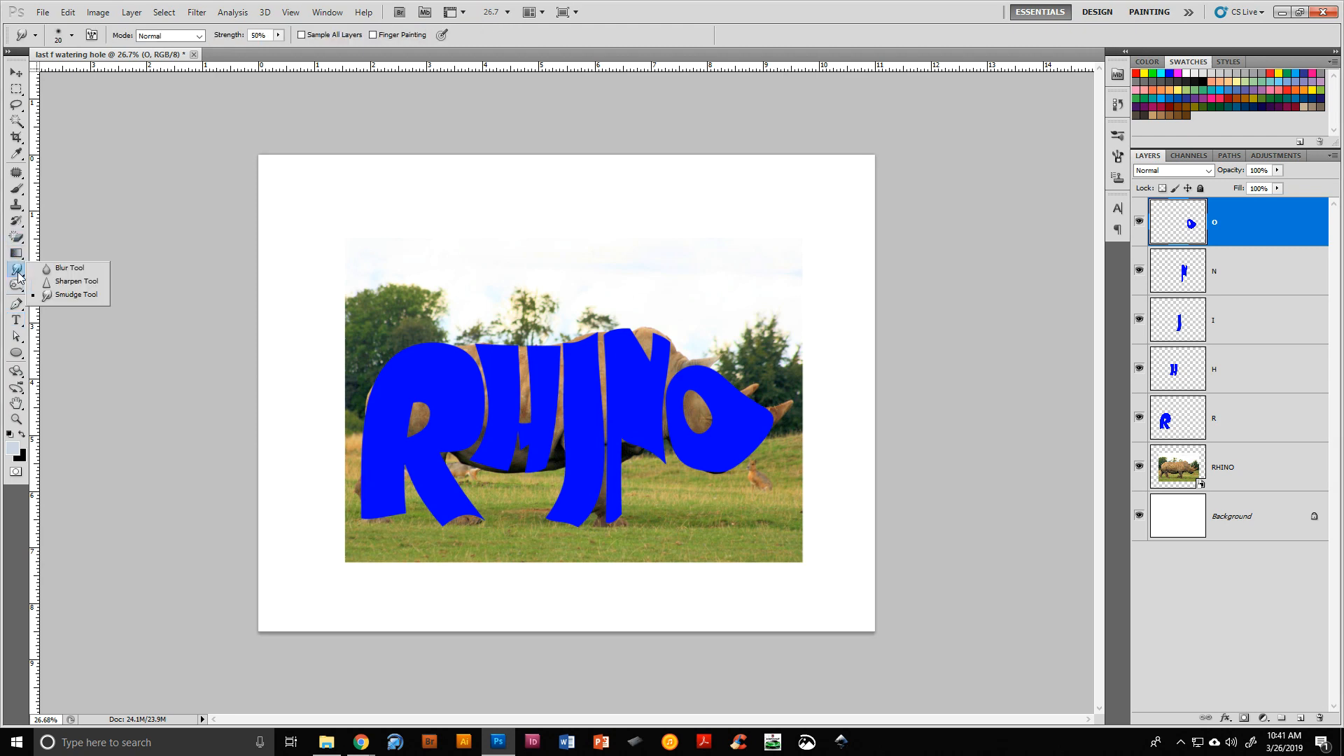
{"action": "left_click", "coordinate": [86, 295]}
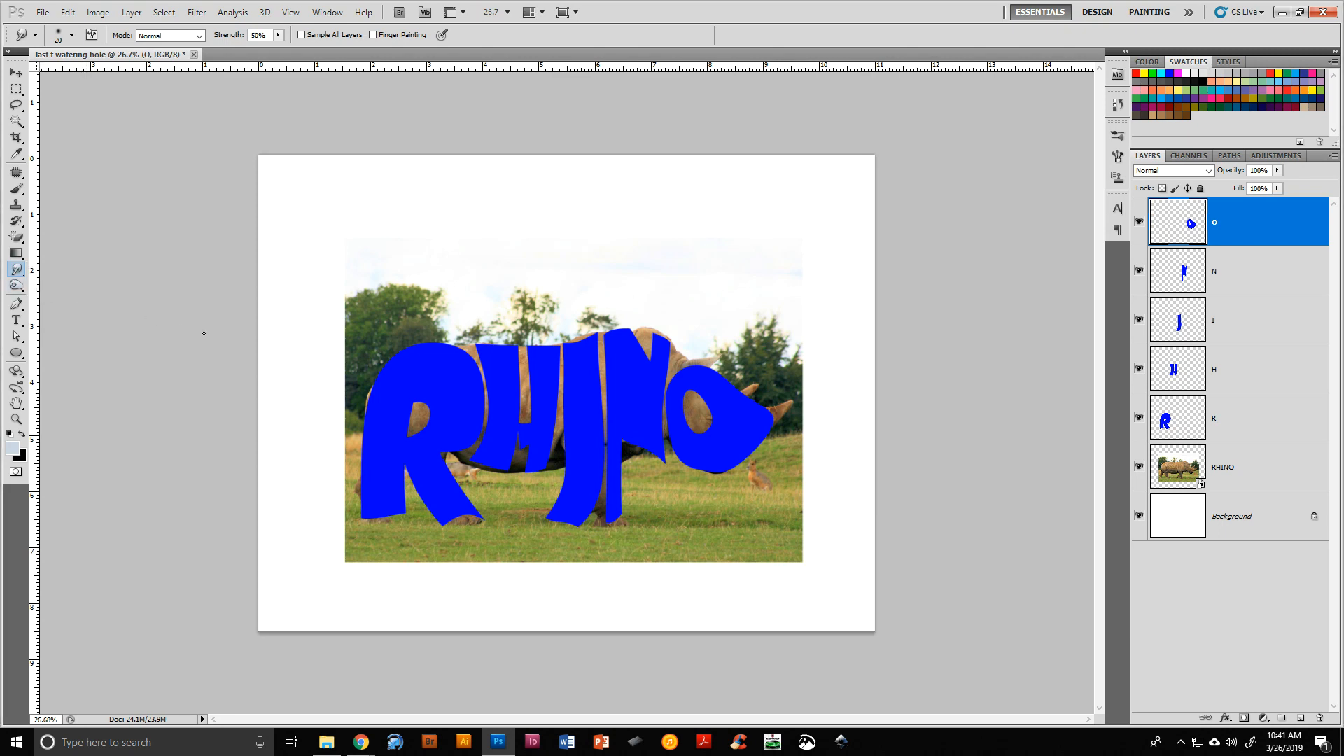
{"action": "key", "text": "bracketright"}
{"action": "key", "text": "bracketright"}
{"action": "key", "text": "bracketright"}
{"action": "key", "text": "bracketright"}
{"action": "key", "text": "bracketright"}
{"action": "key", "text": "bracketright"}
{"action": "key", "text": "bracketright"}
{"action": "key", "text": "bracketleft"}
{"action": "key", "text": "bracketleft"}
{"action": "key", "text": "bracketleft"}
{"action": "left_click_drag", "start_coordinate": [764, 417], "coordinate": [778, 415]}
{"action": "scroll", "coordinate": [761, 422], "scroll_direction": "up", "scroll_amount": 5}
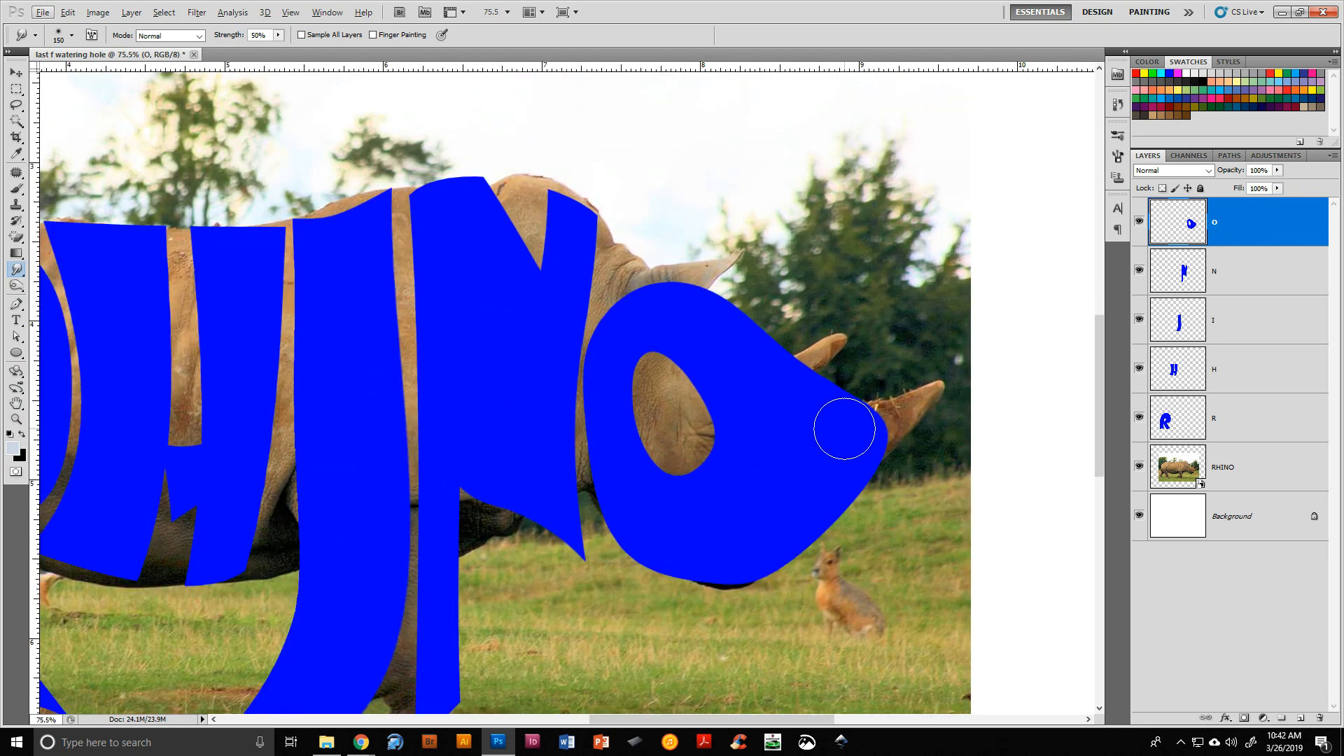
{"action": "mouse_move", "coordinate": [844, 429]}
{"action": "left_mouse_down"}
{"action": "mouse_move", "coordinate": [961, 374]}
{"action": "mouse_move", "coordinate": [900, 413]}
{"action": "mouse_move", "coordinate": [948, 360]}
{"action": "left_mouse_up"}
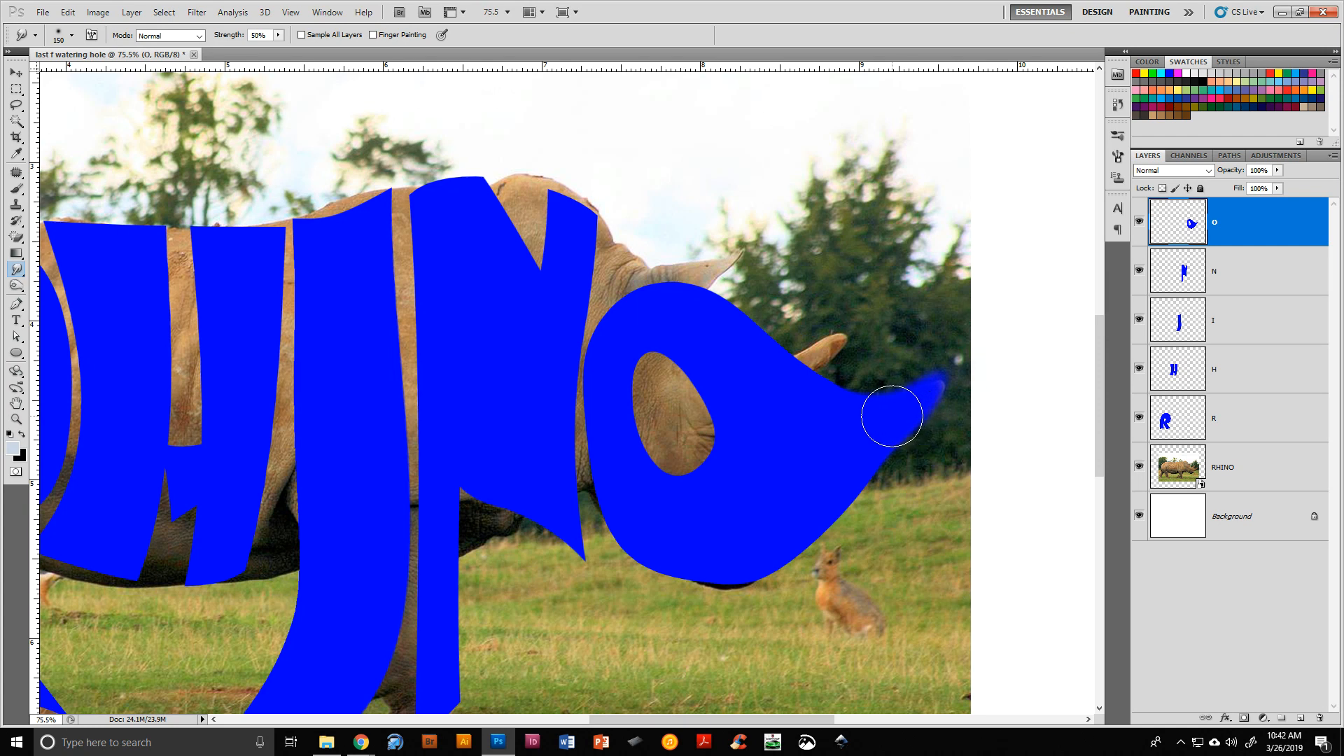
{"action": "left_click_drag", "start_coordinate": [900, 408], "coordinate": [931, 384]}
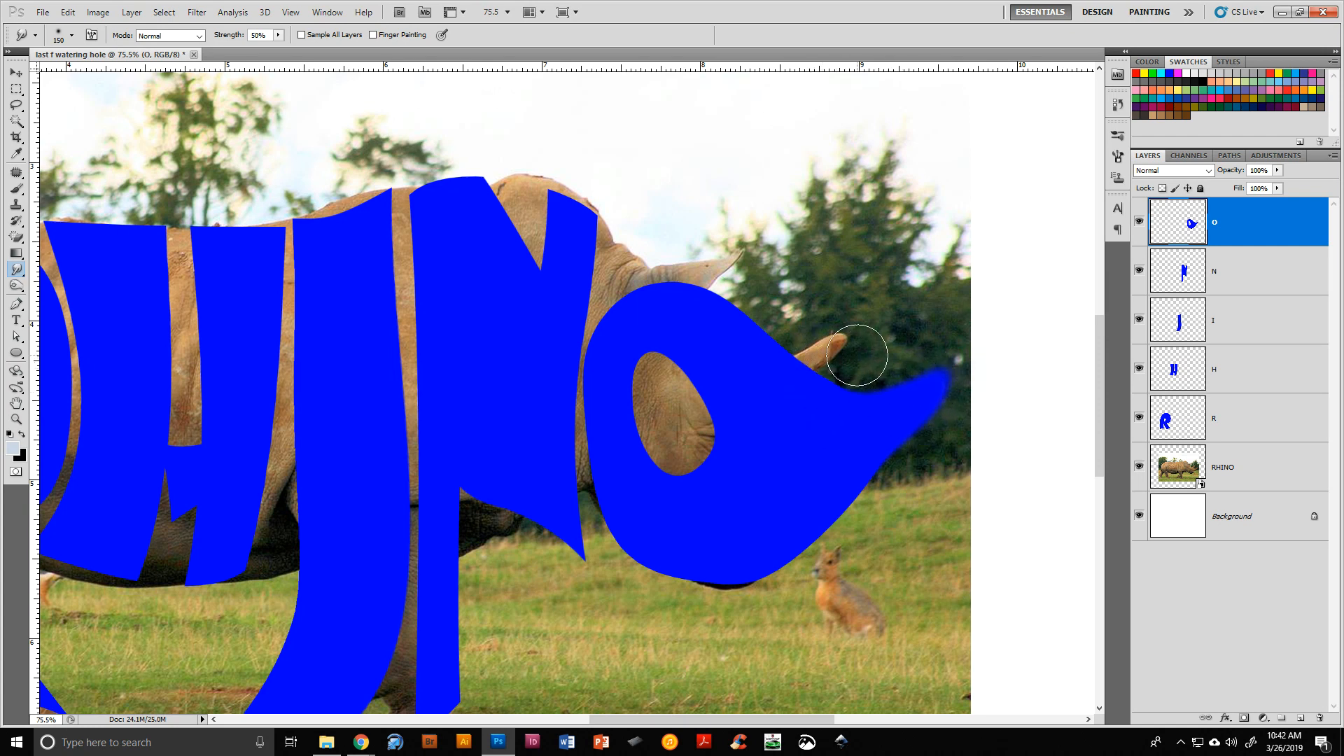
{"action": "left_click_drag", "start_coordinate": [849, 360], "coordinate": [803, 381]}
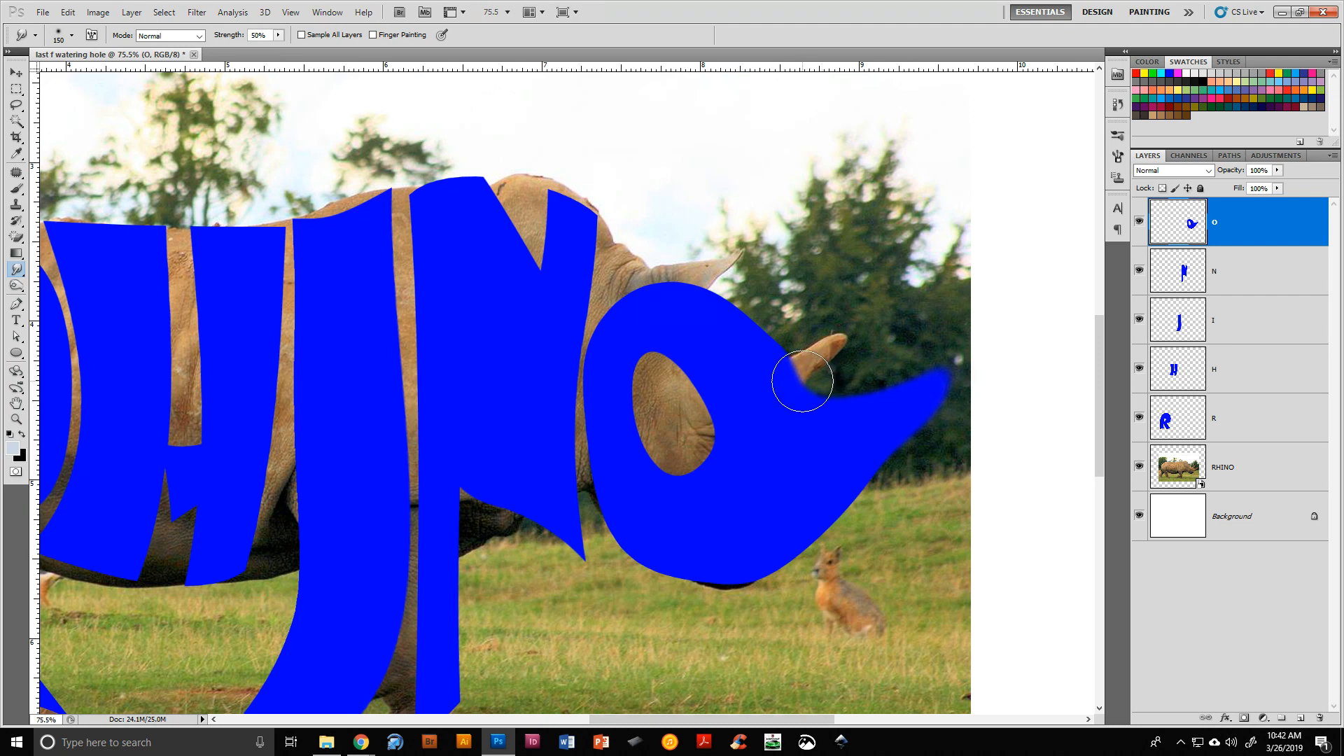
With a smaller smudge brush, pull a horn point upward from the O's top and nudge its bottom edge
{"action": "key", "text": "bracketleft"}
{"action": "key", "text": "bracketleft"}
{"action": "key", "text": "bracketleft"}
{"action": "key", "text": "bracketleft"}
{"action": "mouse_move", "coordinate": [774, 381]}
{"action": "left_mouse_down"}
{"action": "mouse_move", "coordinate": [844, 334]}
{"action": "mouse_move", "coordinate": [801, 368]}
{"action": "mouse_move", "coordinate": [843, 347]}
{"action": "left_mouse_up"}
{"action": "mouse_move", "coordinate": [683, 594]}
{"action": "left_mouse_down"}
{"action": "mouse_move", "coordinate": [701, 553]}
{"action": "mouse_move", "coordinate": [671, 576]}
{"action": "mouse_move", "coordinate": [637, 560]}
{"action": "mouse_move", "coordinate": [695, 580]}
{"action": "left_mouse_up"}
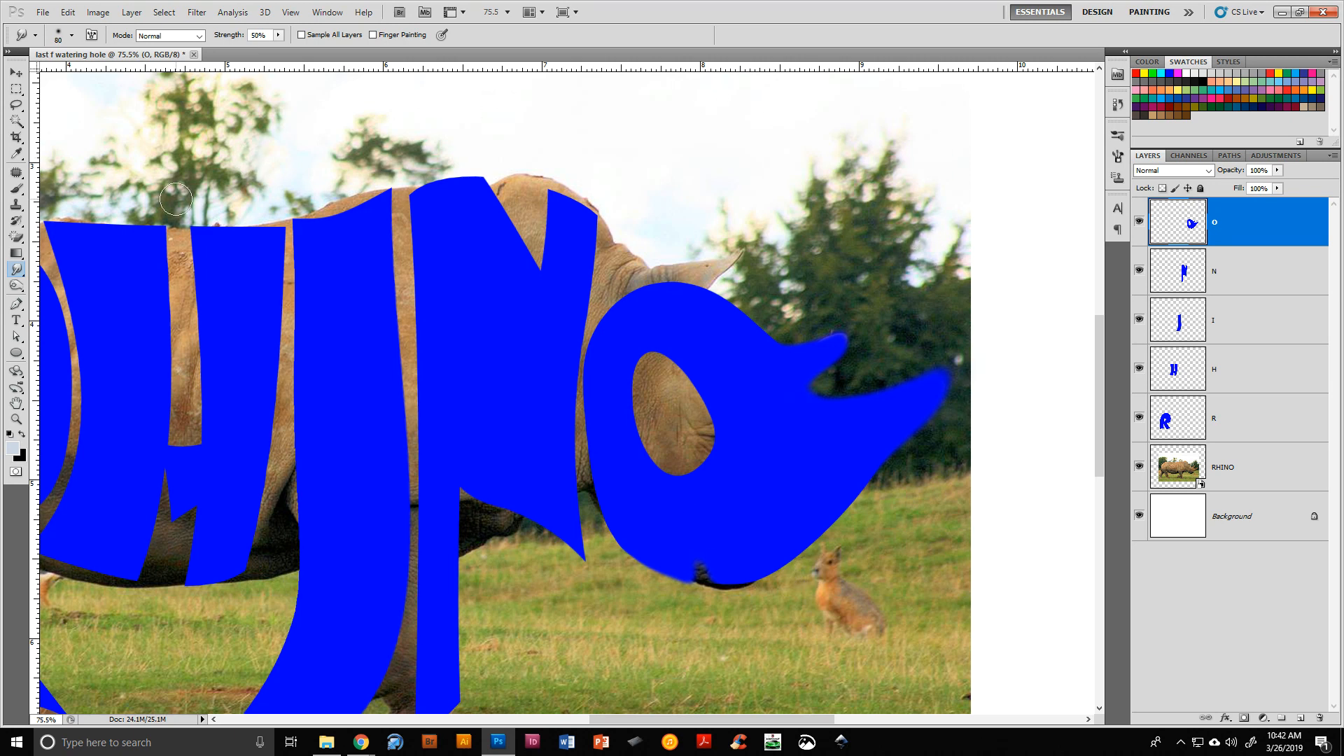
{"action": "key", "text": "ctrl+0"}
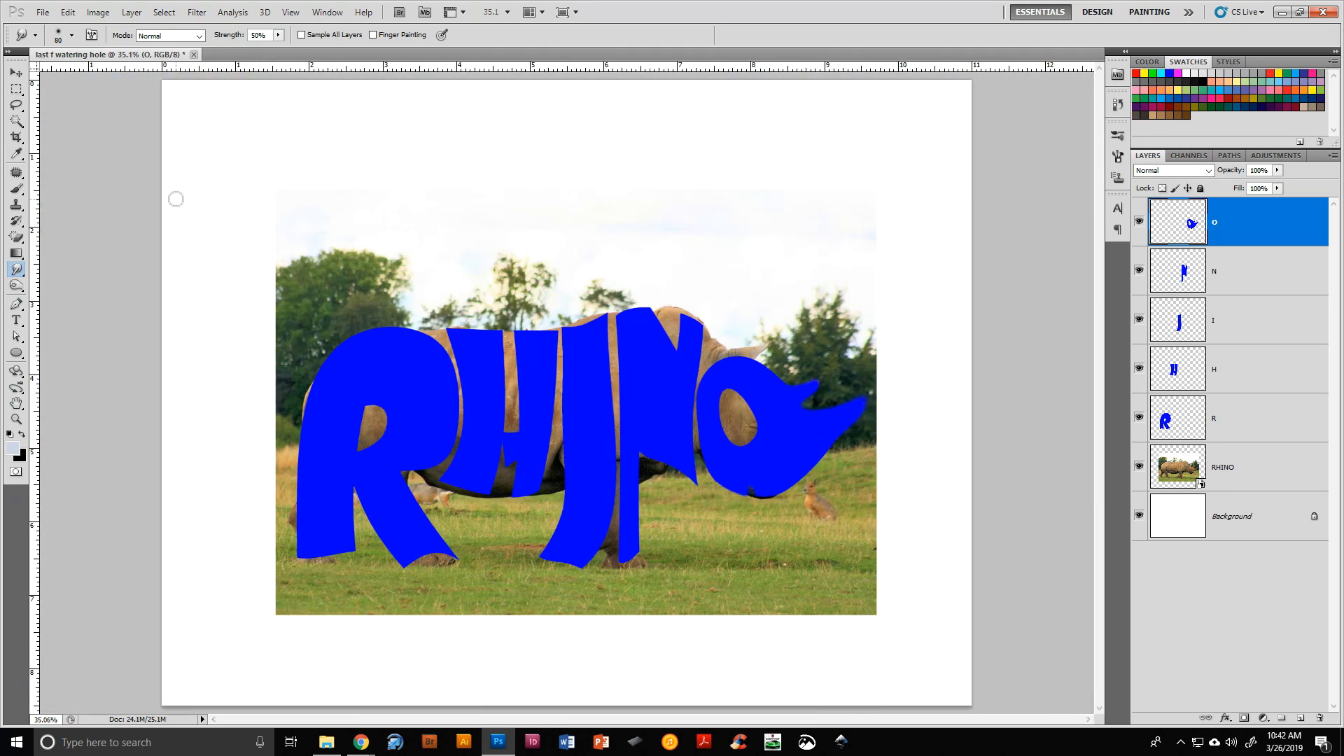
Hide the rhino photo layer and sample the letters' blue 0000ff as the foreground colour
{"action": "left_click", "coordinate": [1141, 469]}
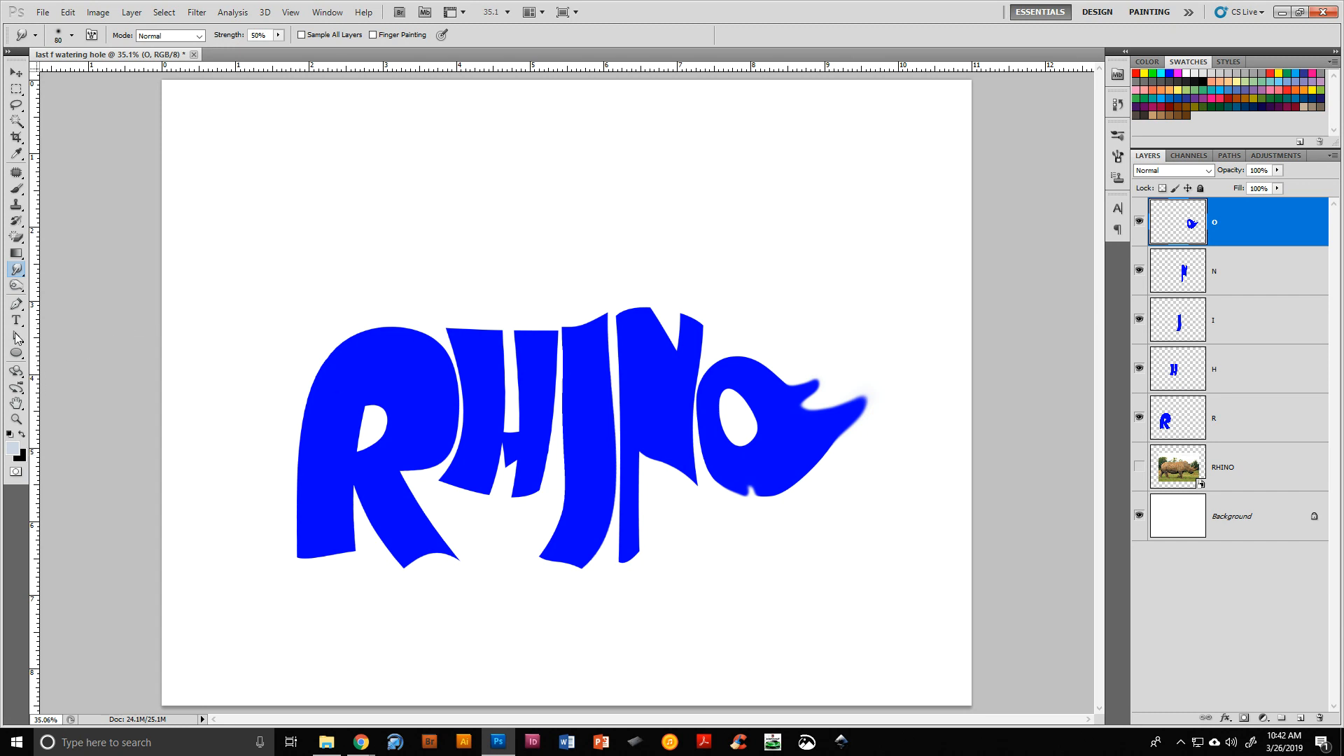
{"action": "left_click", "coordinate": [16, 186]}
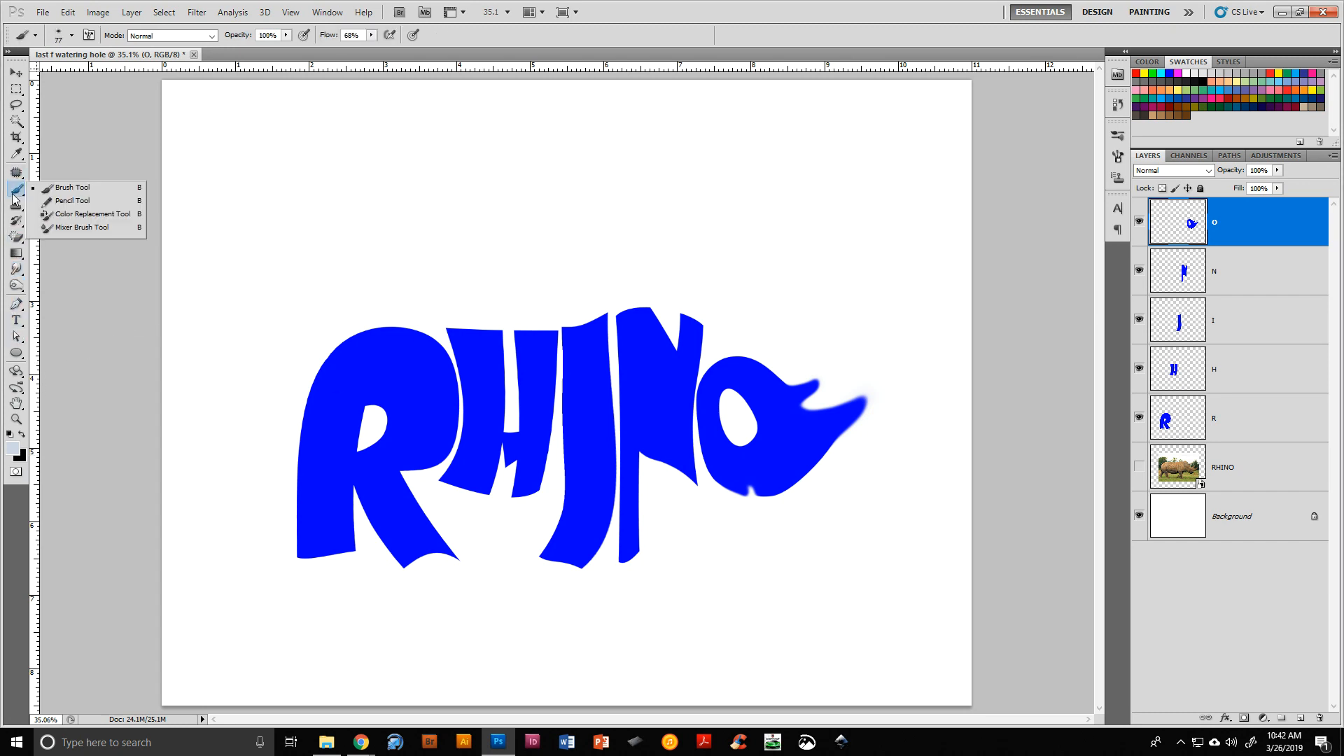
{"action": "left_click", "coordinate": [1251, 226]}
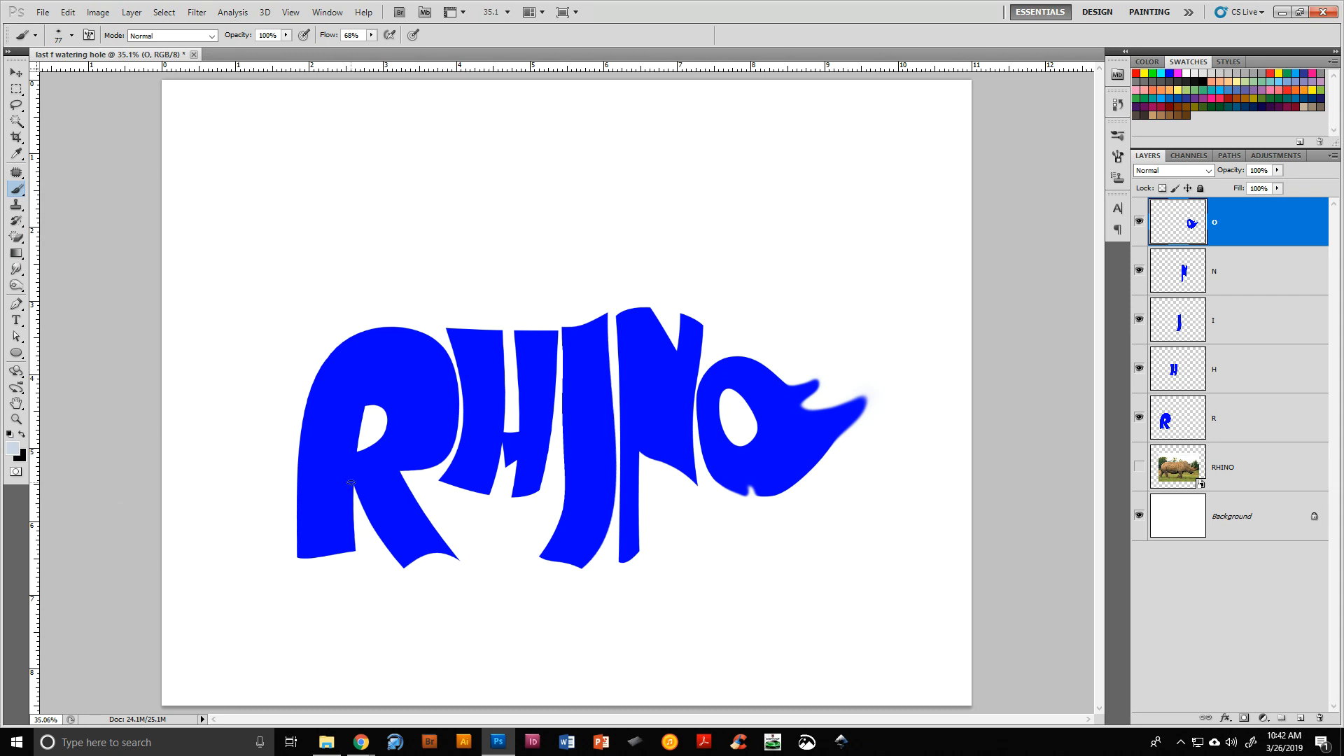
{"action": "left_click", "coordinate": [12, 452]}
{"action": "left_click", "coordinate": [415, 374]}
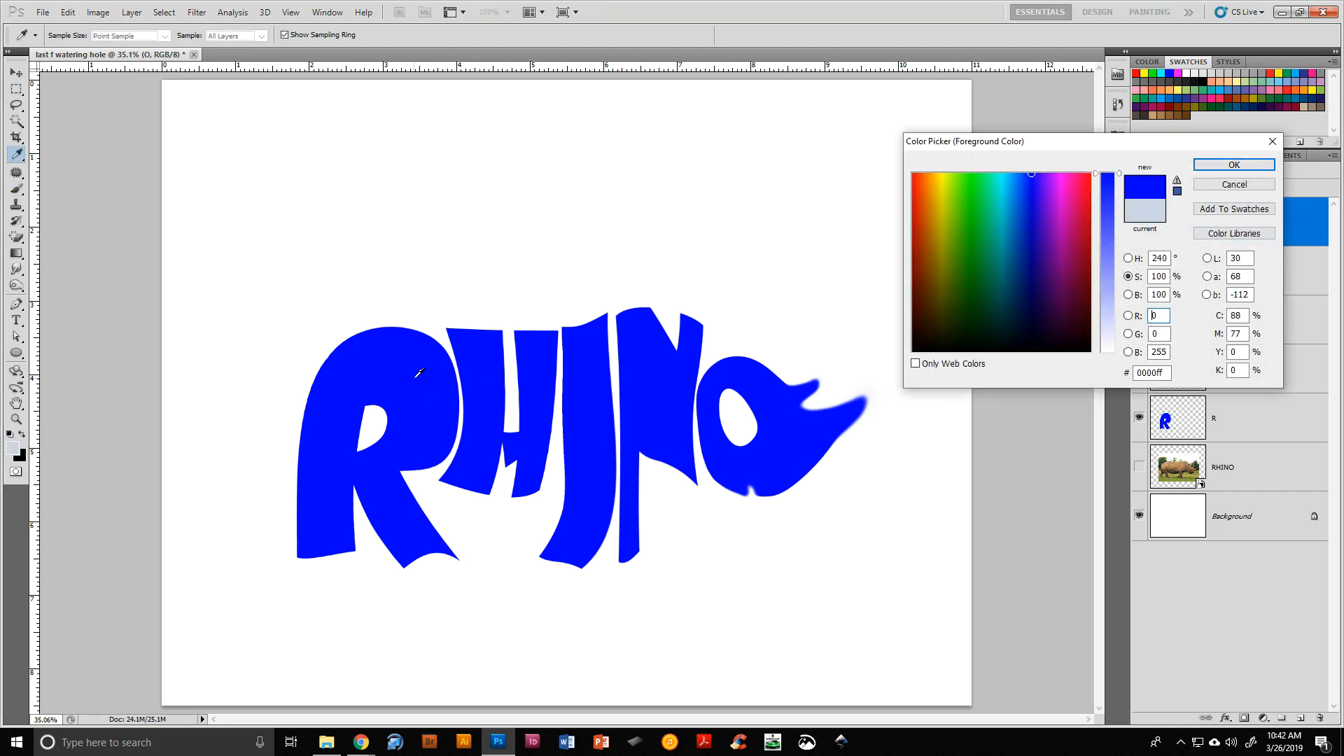
{"action": "left_click", "coordinate": [1234, 164]}
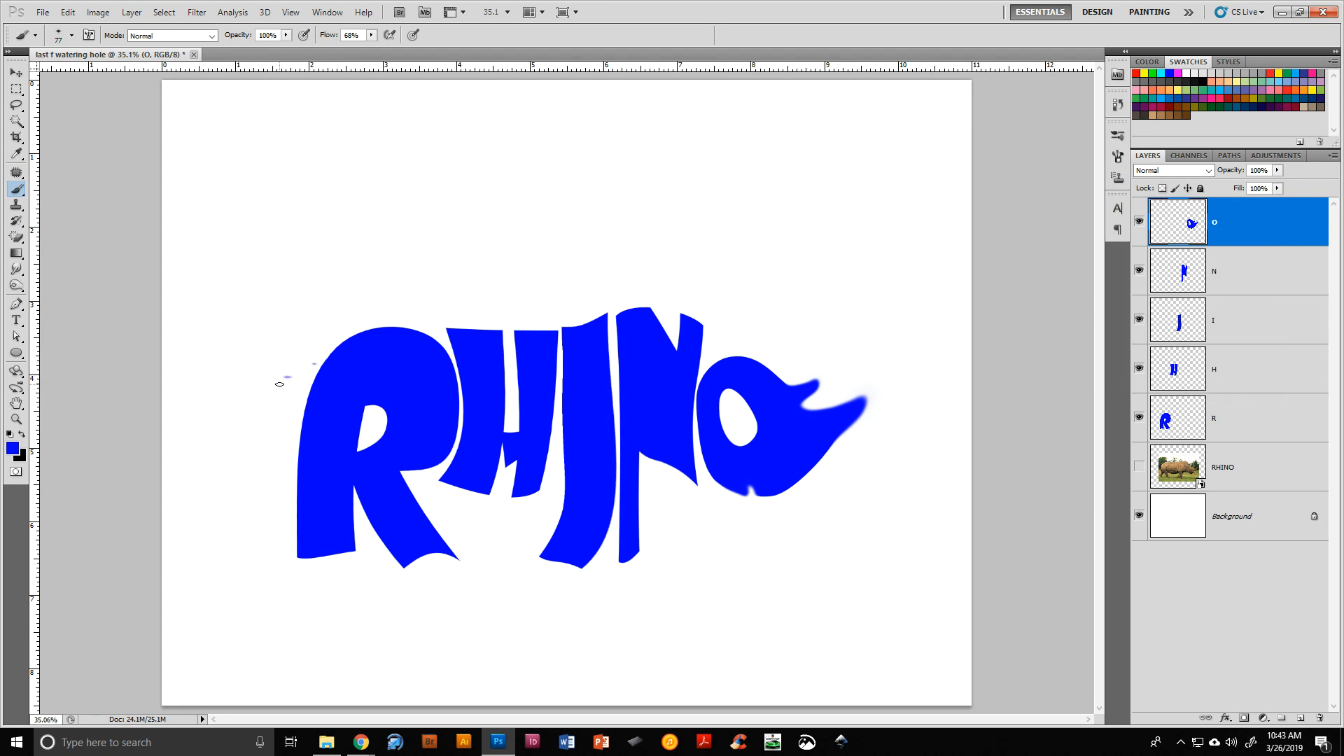
Pick a hard round 77 px brush and paint a small tail curling off the R's top-left
{"action": "left_click", "coordinate": [71, 35]}
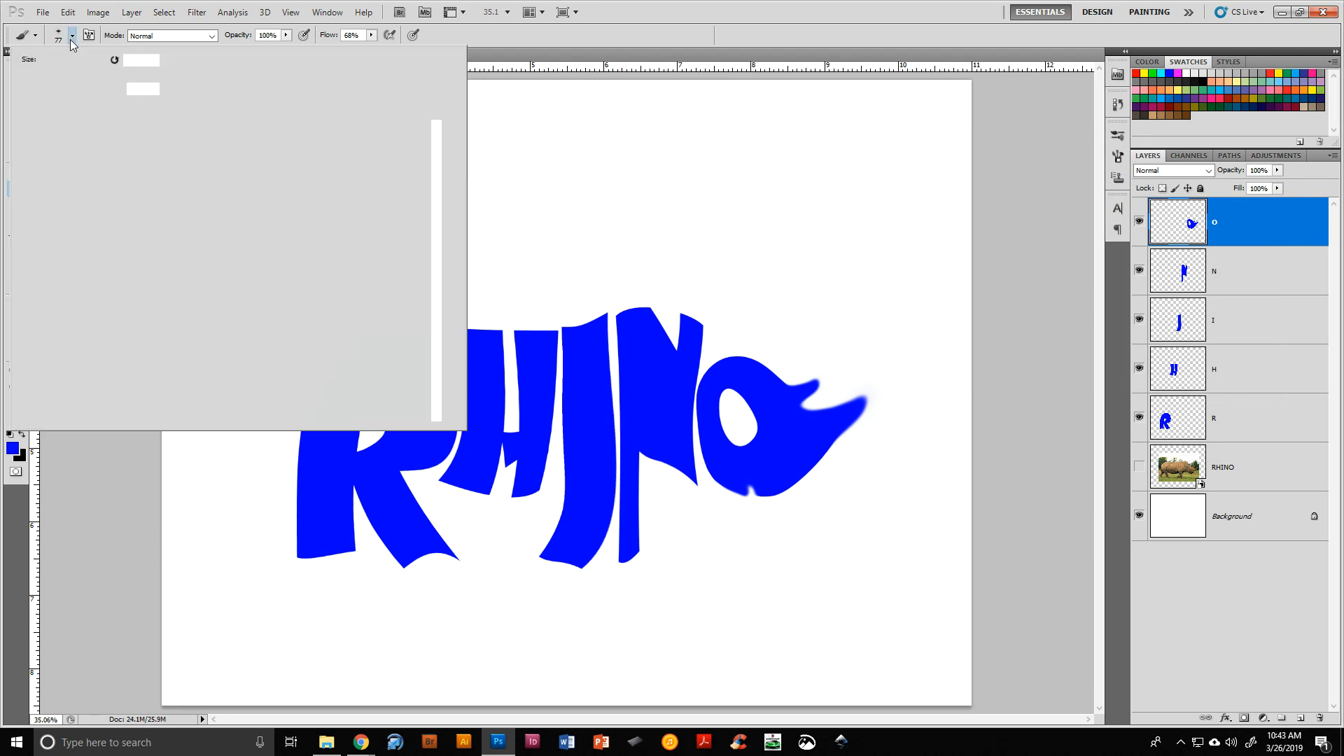
{"action": "scroll", "coordinate": [120, 227], "scroll_direction": "up", "scroll_amount": 3}
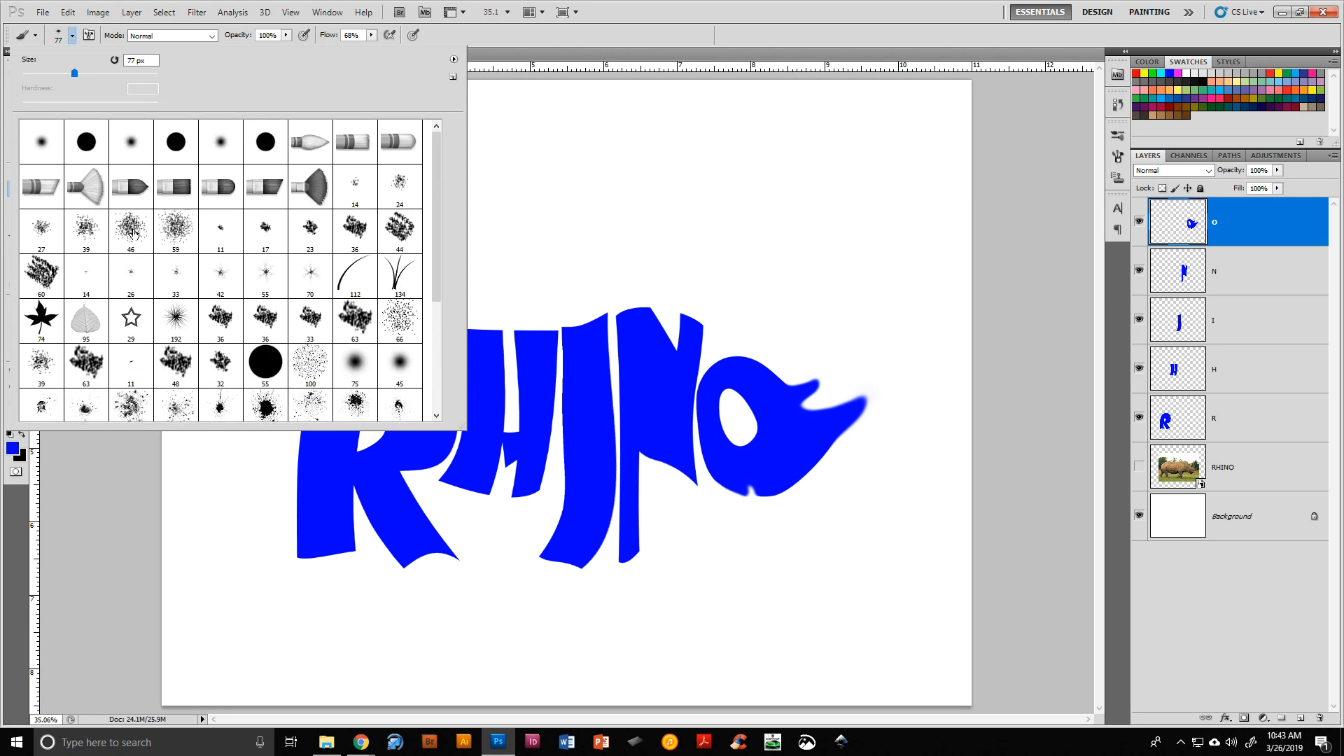
{"action": "left_click", "coordinate": [88, 147]}
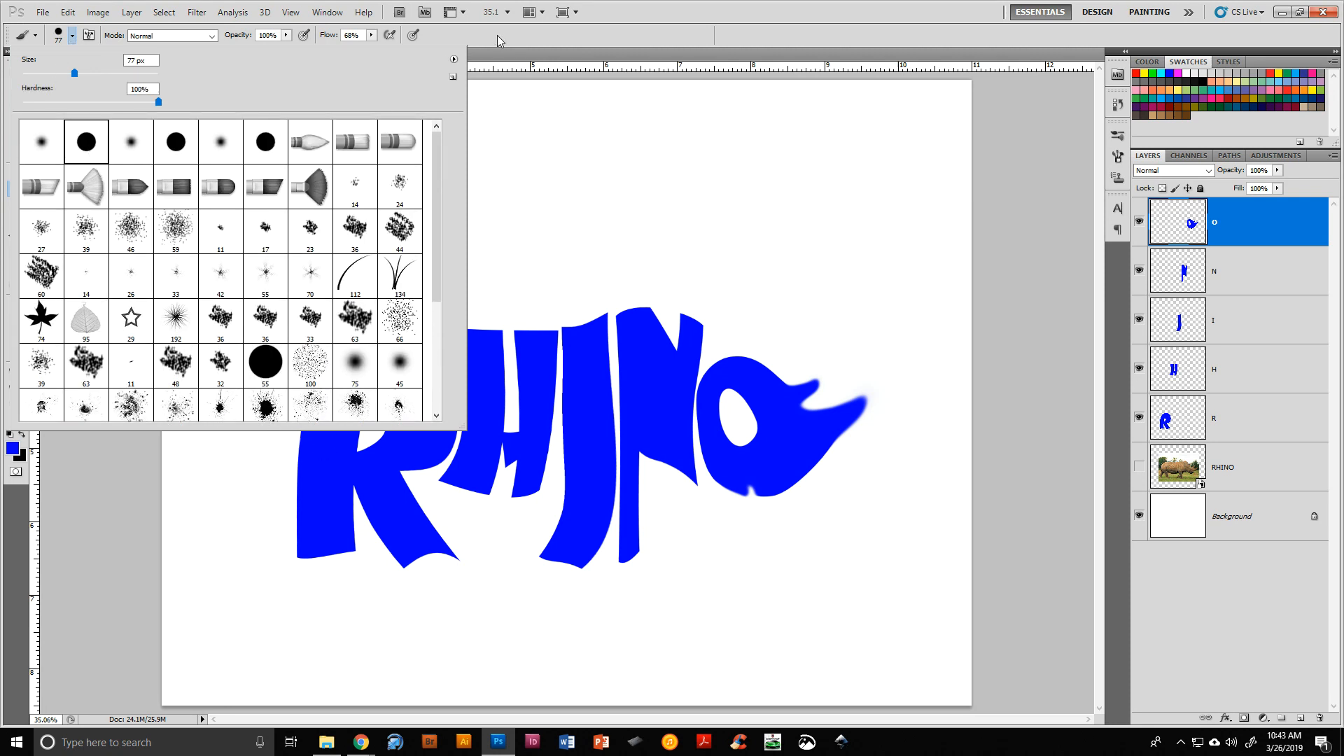
{"action": "key", "text": "Return"}
{"action": "mouse_move", "coordinate": [333, 355]}
{"action": "left_mouse_down"}
{"action": "mouse_move", "coordinate": [281, 387]}
{"action": "mouse_move", "coordinate": [279, 363]}
{"action": "left_mouse_up"}
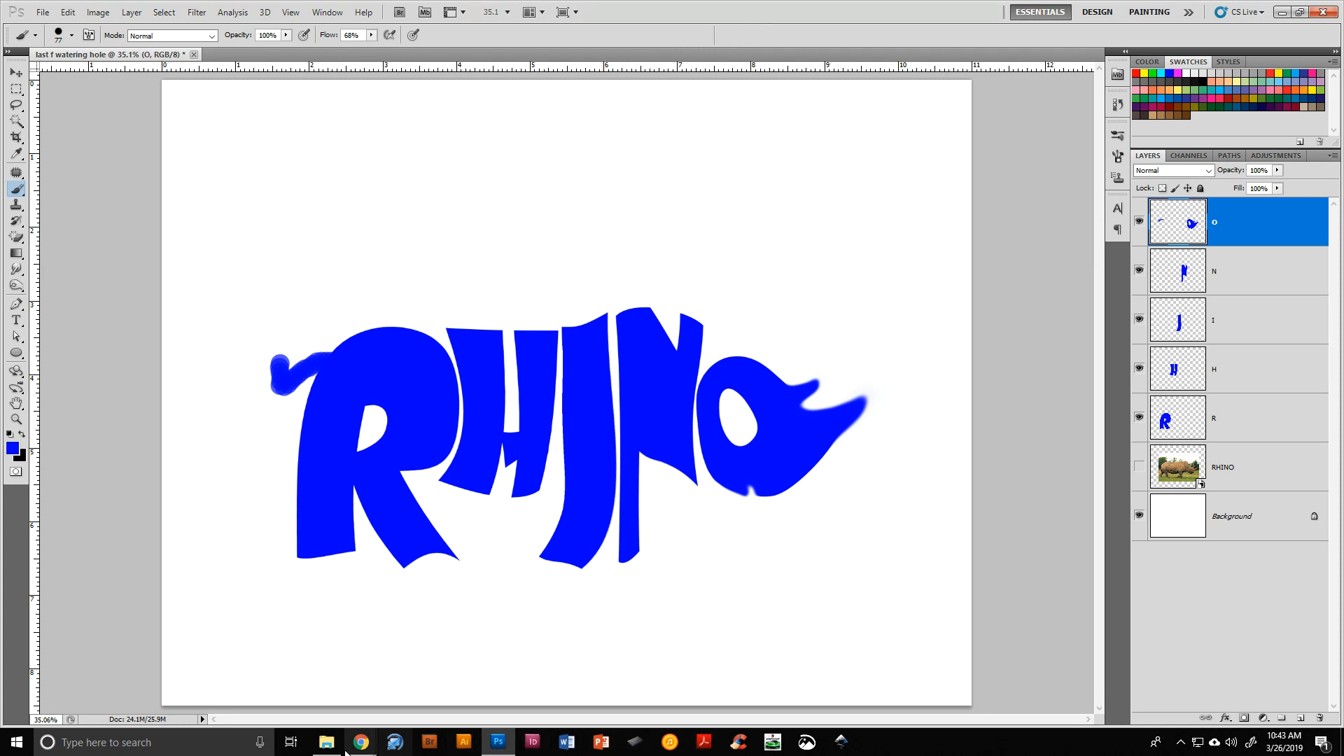
{"action": "mouse_move", "coordinate": [369, 749]}
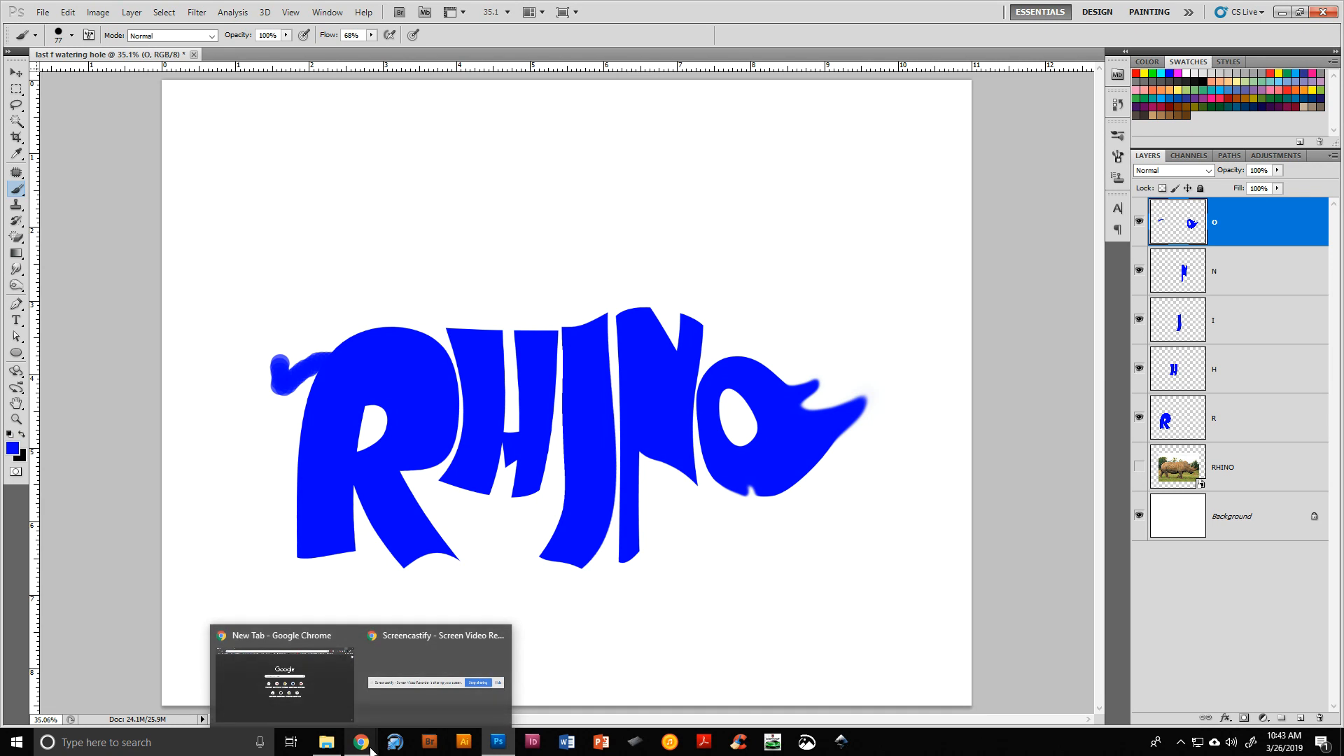
{"action": "left_click", "coordinate": [434, 675]}
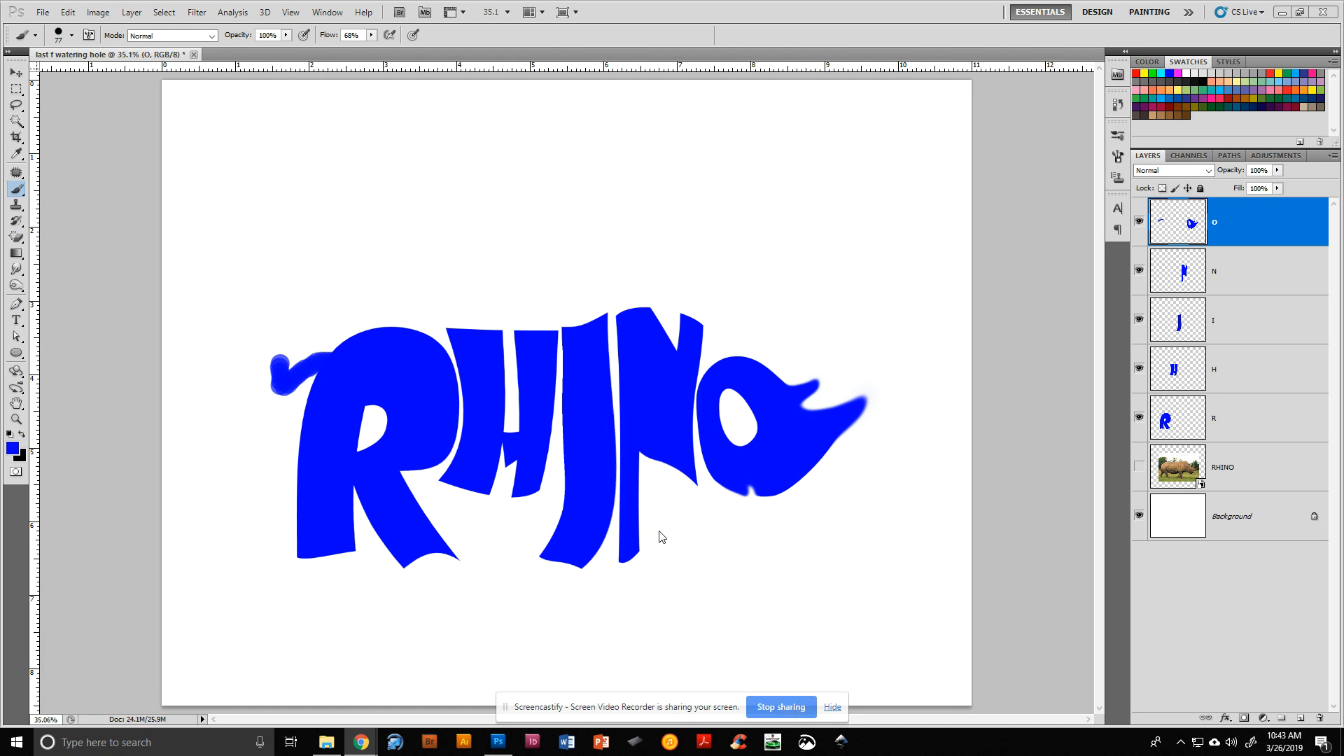
{"action": "left_click", "coordinate": [1139, 467]}
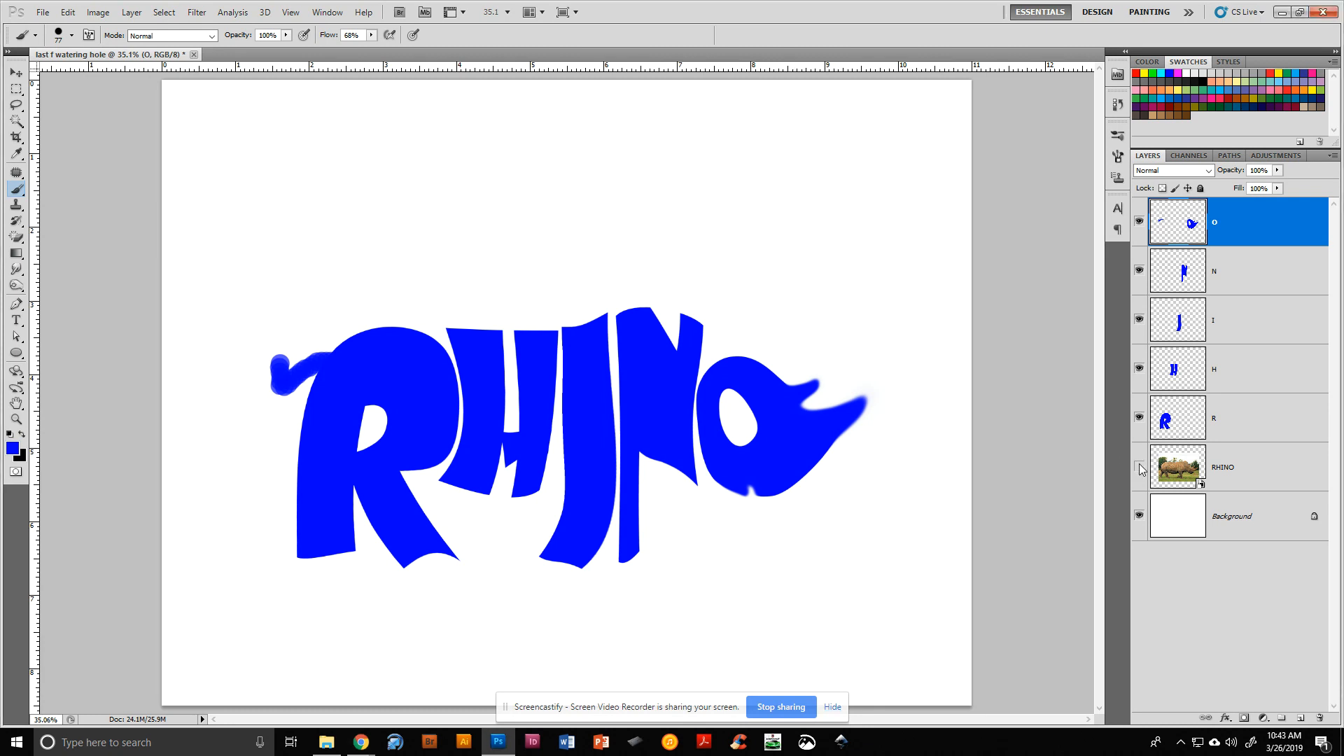
{"action": "left_click", "coordinate": [1139, 466]}
{"action": "left_click", "coordinate": [1138, 467]}
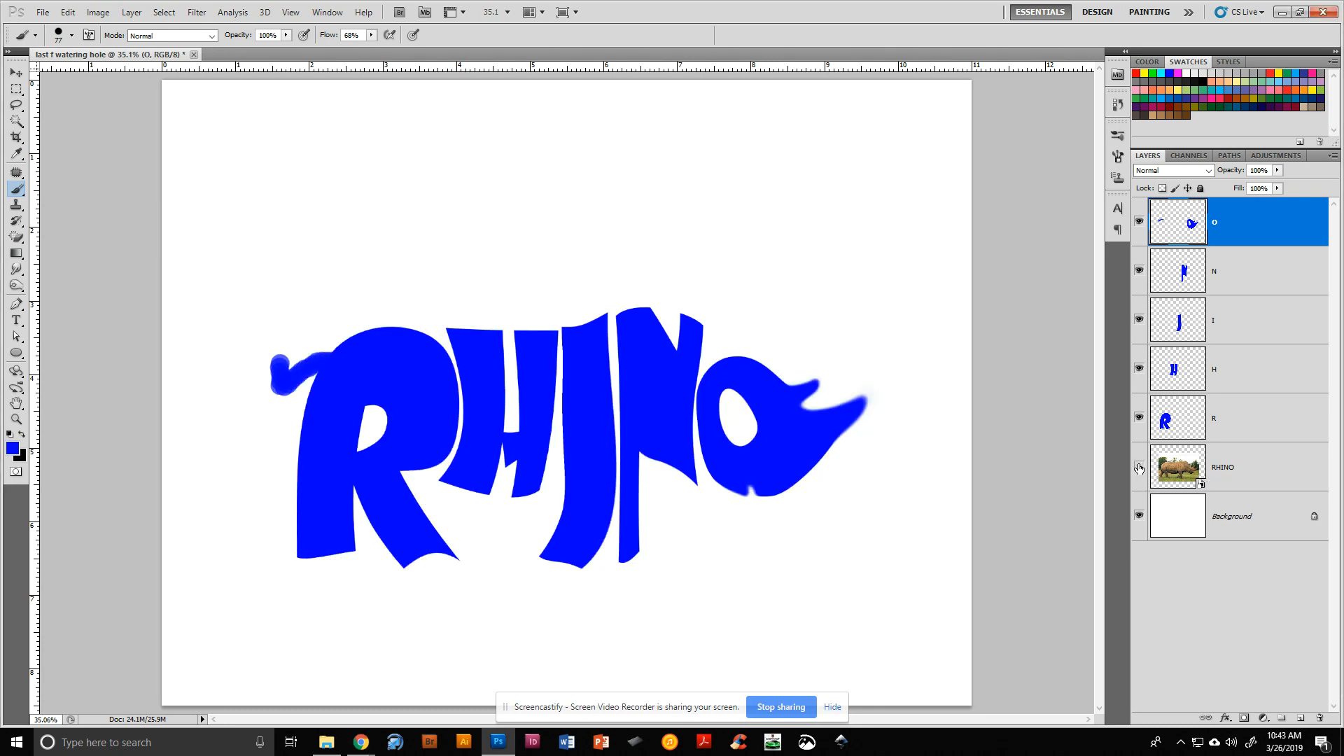